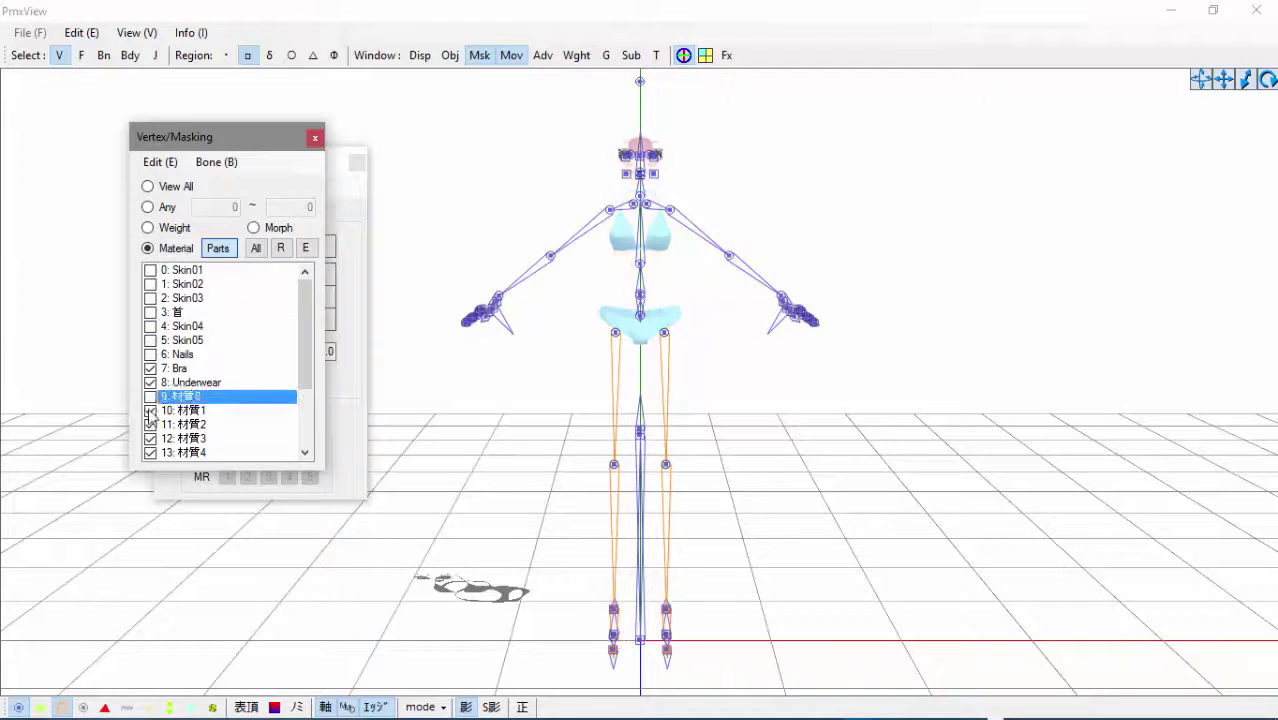
- Leave only the Bra and Underwear materials checked in the mask and delete those parts from the model
{"action": "scroll", "coordinate": [162, 440], "scroll_direction": "up", "scroll_amount": 1}
{"action": "left_click", "coordinate": [177, 315]}
{"action": "right_click", "coordinate": [177, 316]}
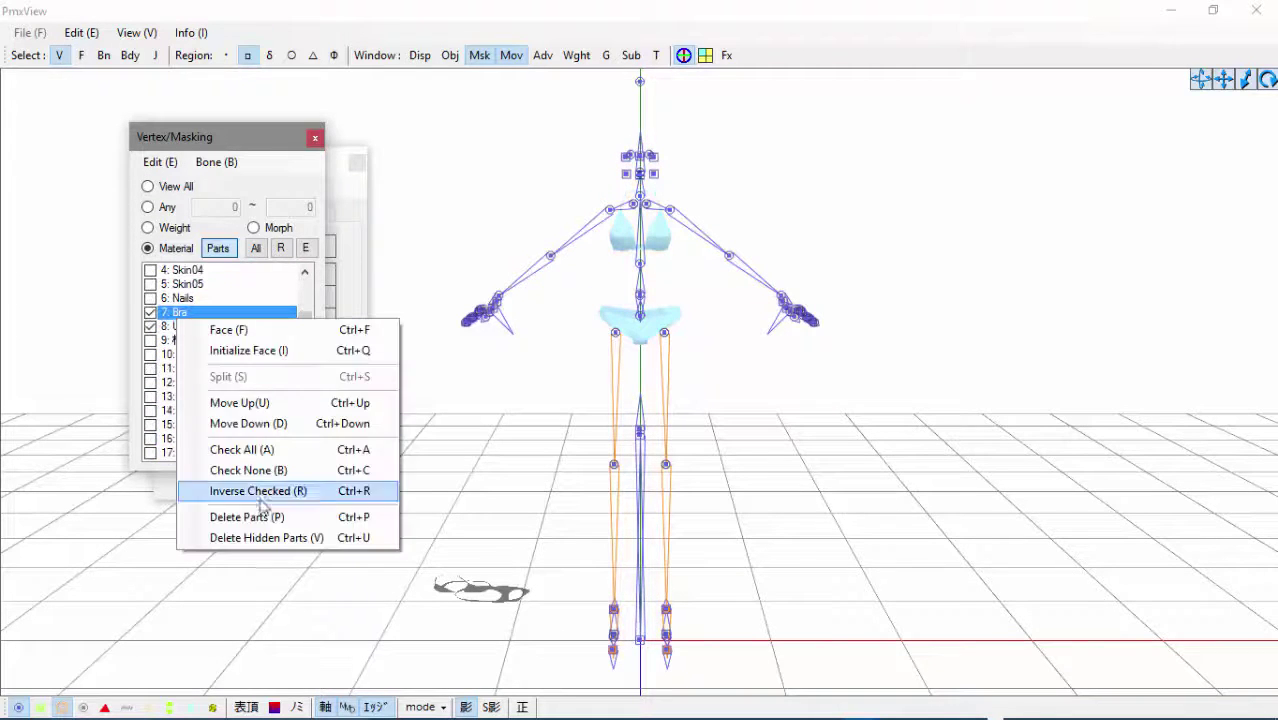
{"action": "left_click", "coordinate": [259, 516]}
{"action": "key", "text": "Return"}
- Open the SubView preview and arrange it and the masking window apart from each other
{"action": "left_click_drag", "start_coordinate": [213, 144], "coordinate": [159, 150]}
{"action": "left_click", "coordinate": [626, 59]}
{"action": "left_click_drag", "start_coordinate": [480, 182], "coordinate": [865, 144]}
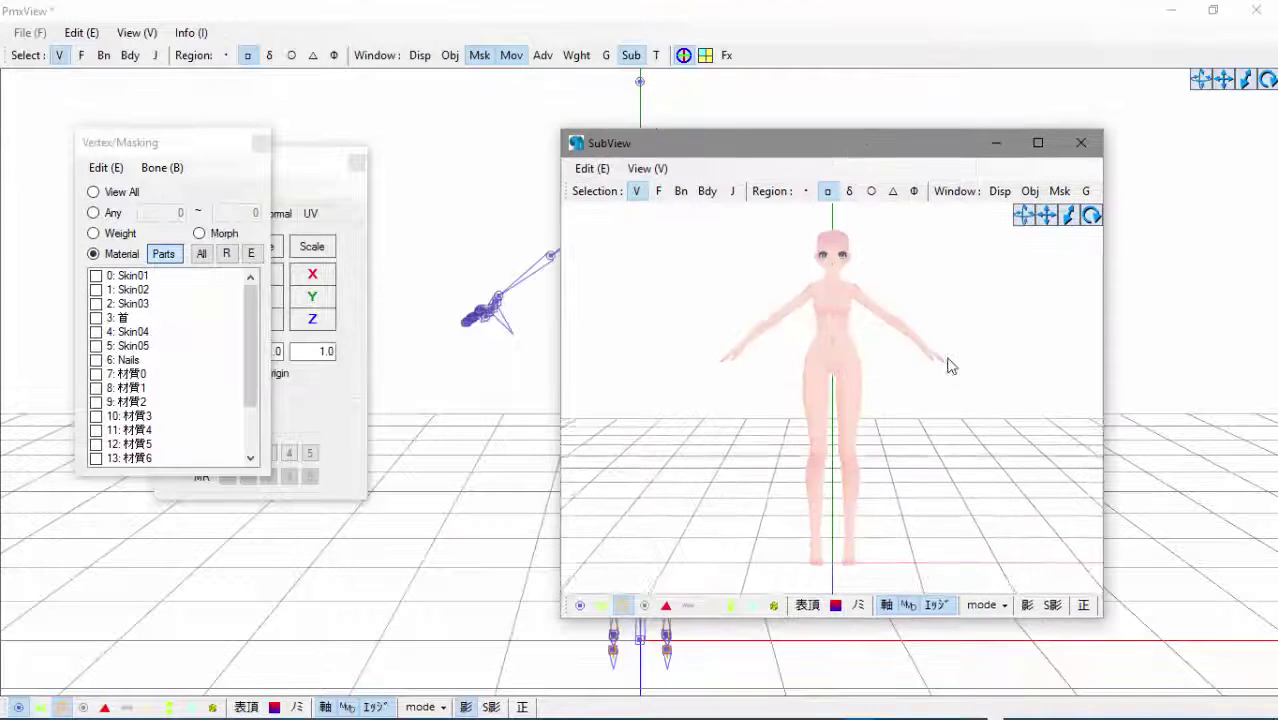
- Import Born2Die.pmx from the TDA Base folder into the current model with the Add option
{"action": "mouse_move", "coordinate": [740, 703]}
{"action": "mouse_move", "coordinate": [432, 701]}
{"action": "left_click", "coordinate": [397, 650]}
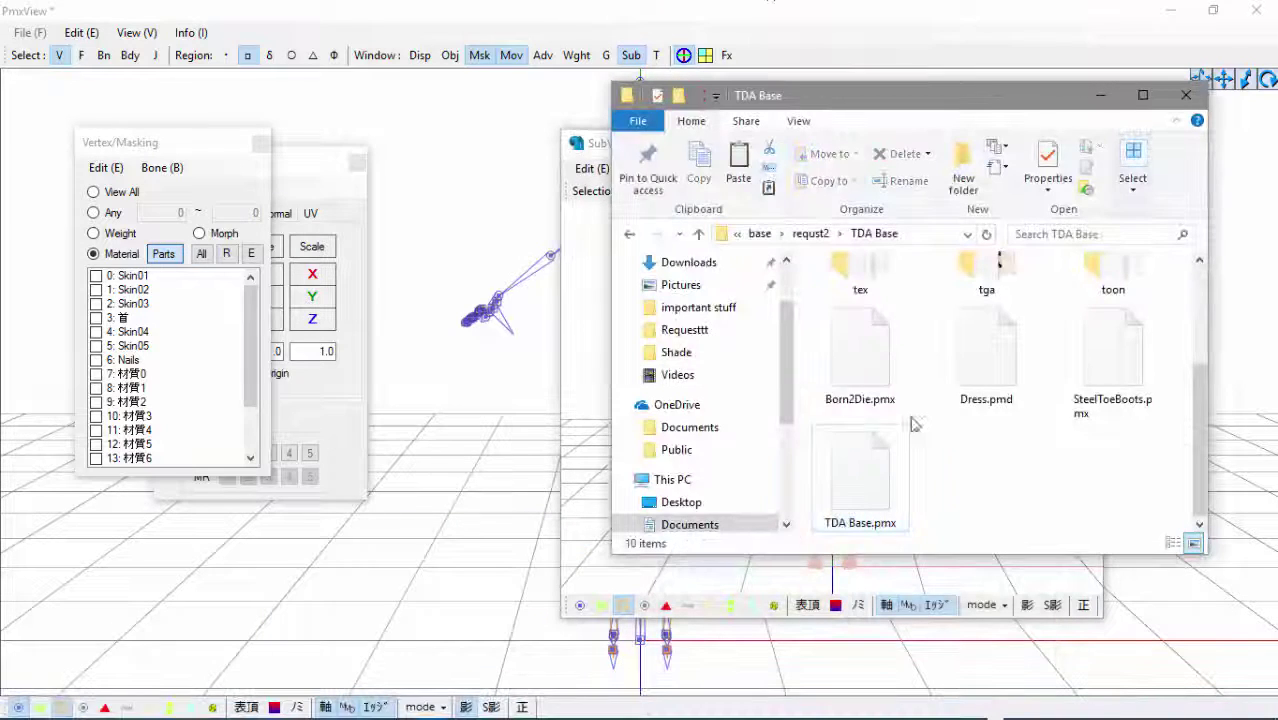
{"action": "left_click_drag", "start_coordinate": [861, 355], "coordinate": [285, 315]}
{"action": "left_click", "coordinate": [189, 169]}
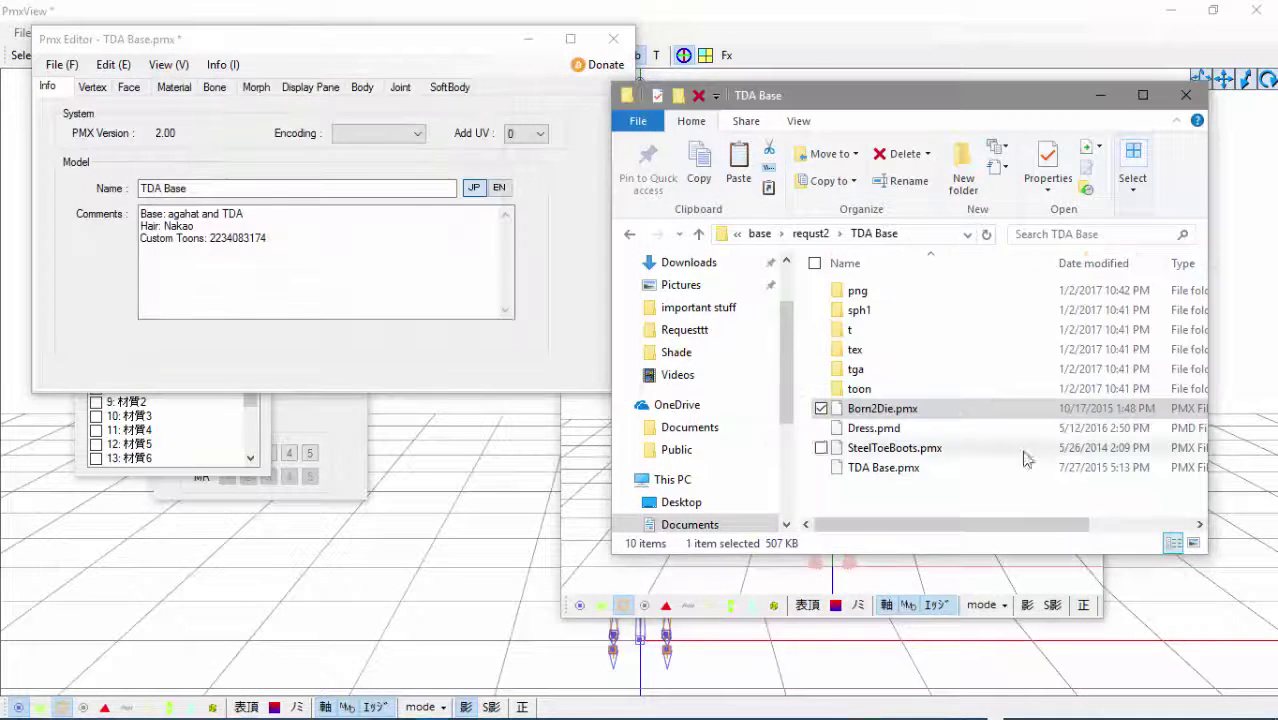
{"action": "left_click", "coordinate": [396, 318]}
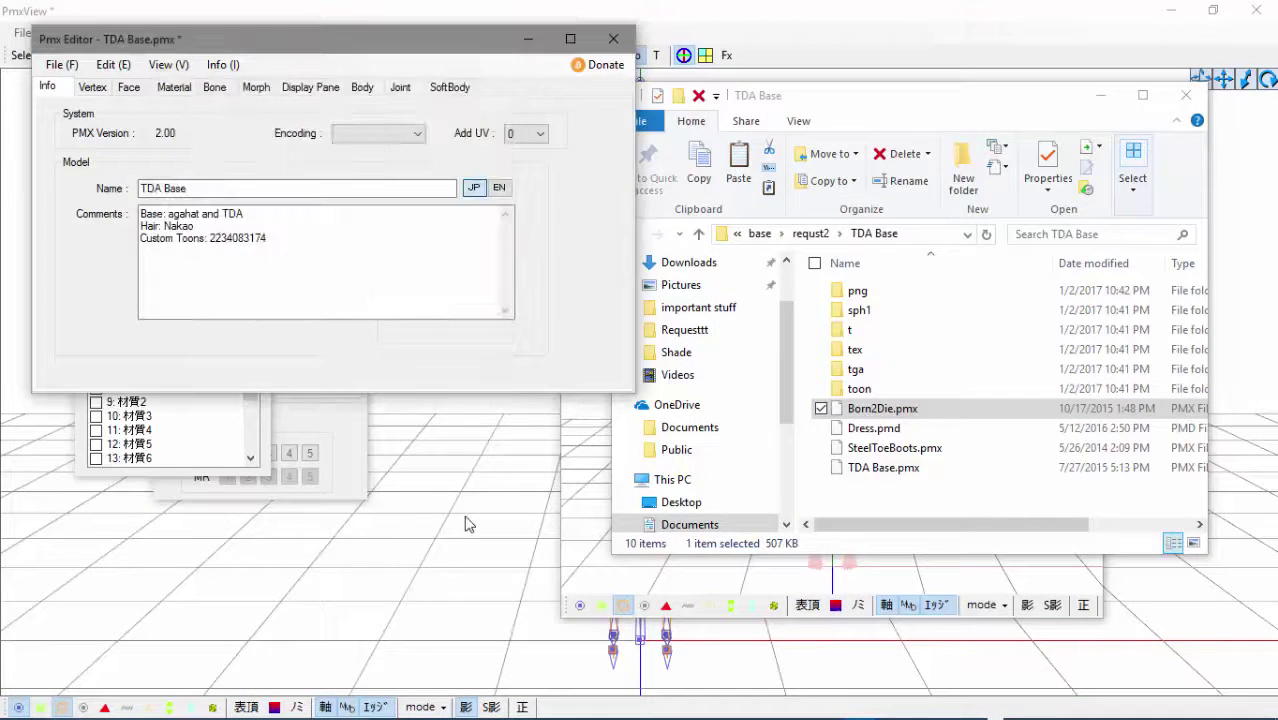
- Show only the imported hair material (19: 材質0) and select all its vertices for manipulation
{"action": "left_click", "coordinate": [468, 524]}
{"action": "left_click_drag", "start_coordinate": [720, 143], "coordinate": [901, 190]}
{"action": "left_click_drag", "start_coordinate": [522, 86], "coordinate": [799, 412]}
{"action": "left_click_drag", "start_coordinate": [880, 189], "coordinate": [753, 198]}
{"action": "left_click", "coordinate": [315, 163]}
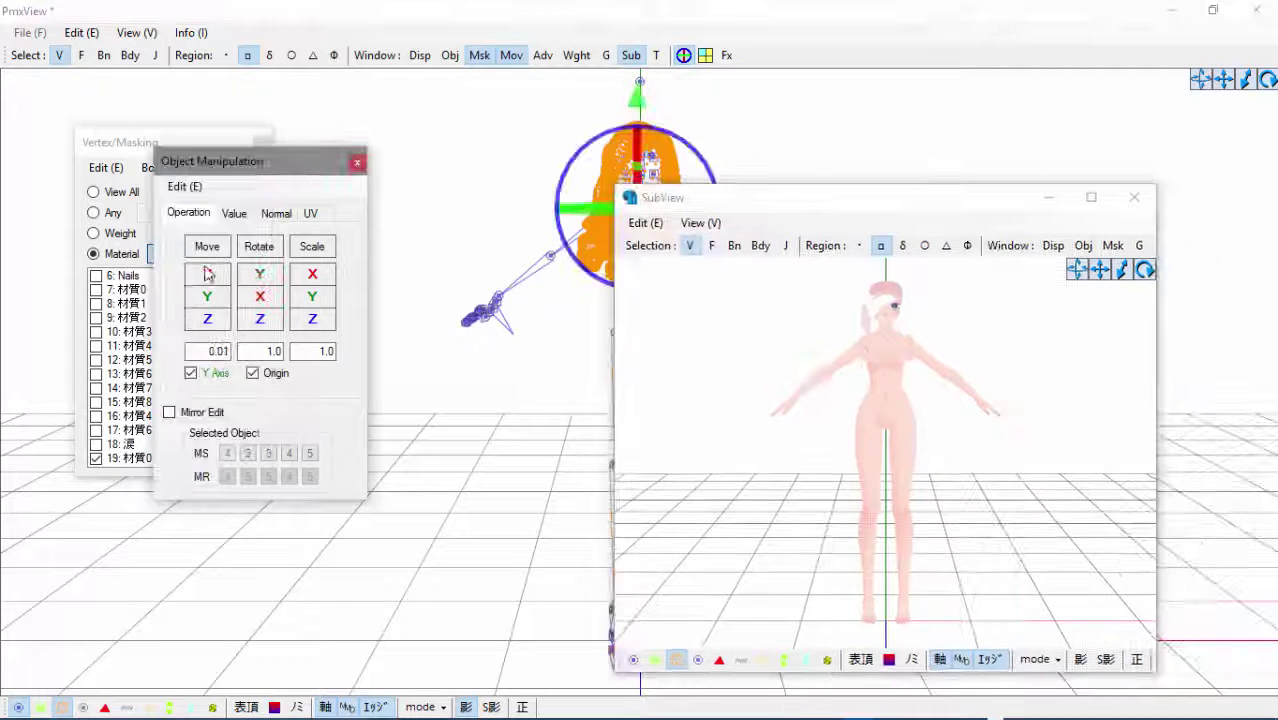
- Set the hair material's texture path to png/4.bmp and save the model as request.pmx
{"action": "mouse_move", "coordinate": [430, 703]}
{"action": "left_click", "coordinate": [858, 712]}
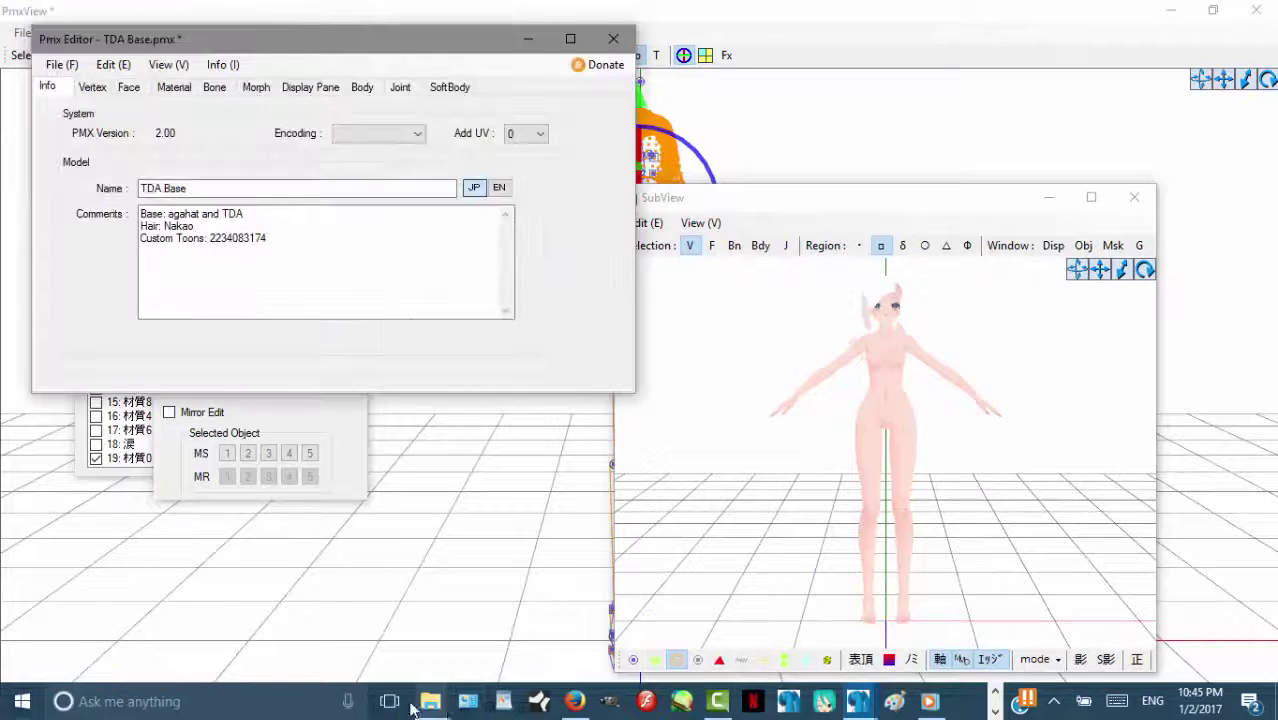
{"action": "left_click", "coordinate": [439, 699]}
{"action": "left_click", "coordinate": [502, 605]}
{"action": "left_click", "coordinate": [551, 127]}
{"action": "left_click", "coordinate": [174, 87]}
{"action": "left_click_drag", "start_coordinate": [184, 307], "coordinate": [186, 330]}
{"action": "left_click", "coordinate": [115, 351]}
{"action": "left_click_drag", "start_coordinate": [300, 315], "coordinate": [197, 330]}
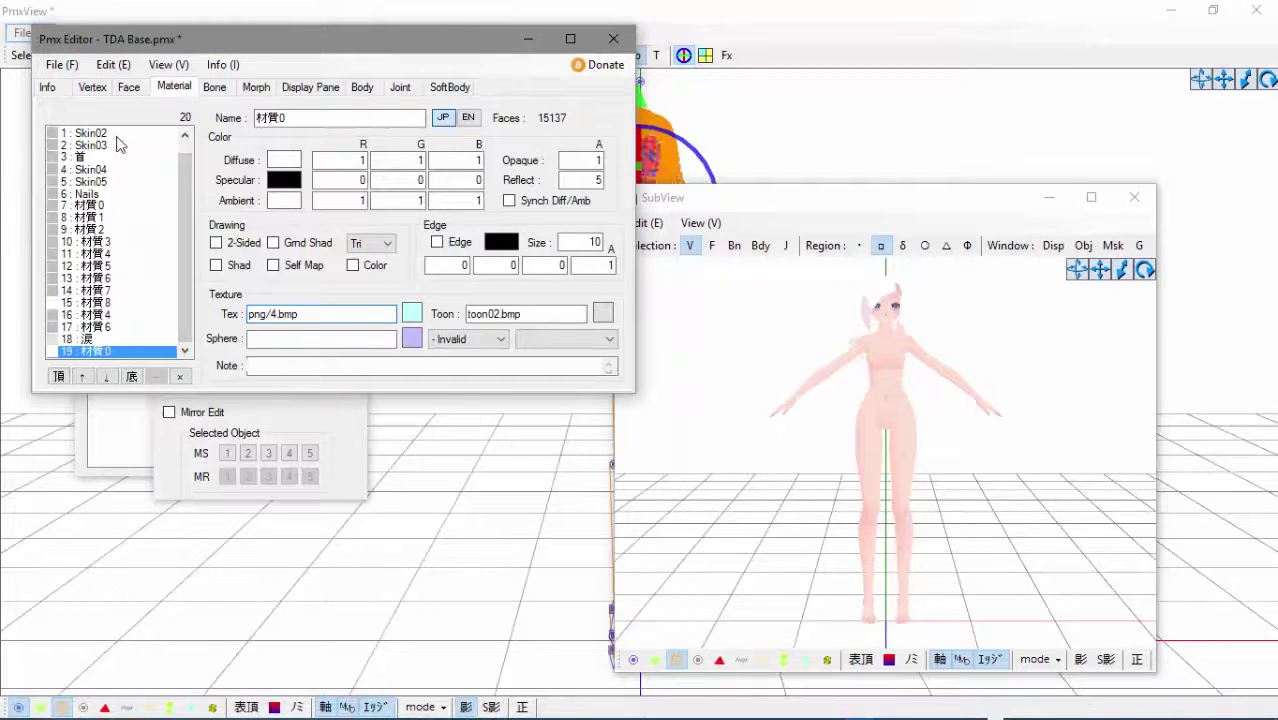
{"action": "key", "text": "ctrl+shift+s"}
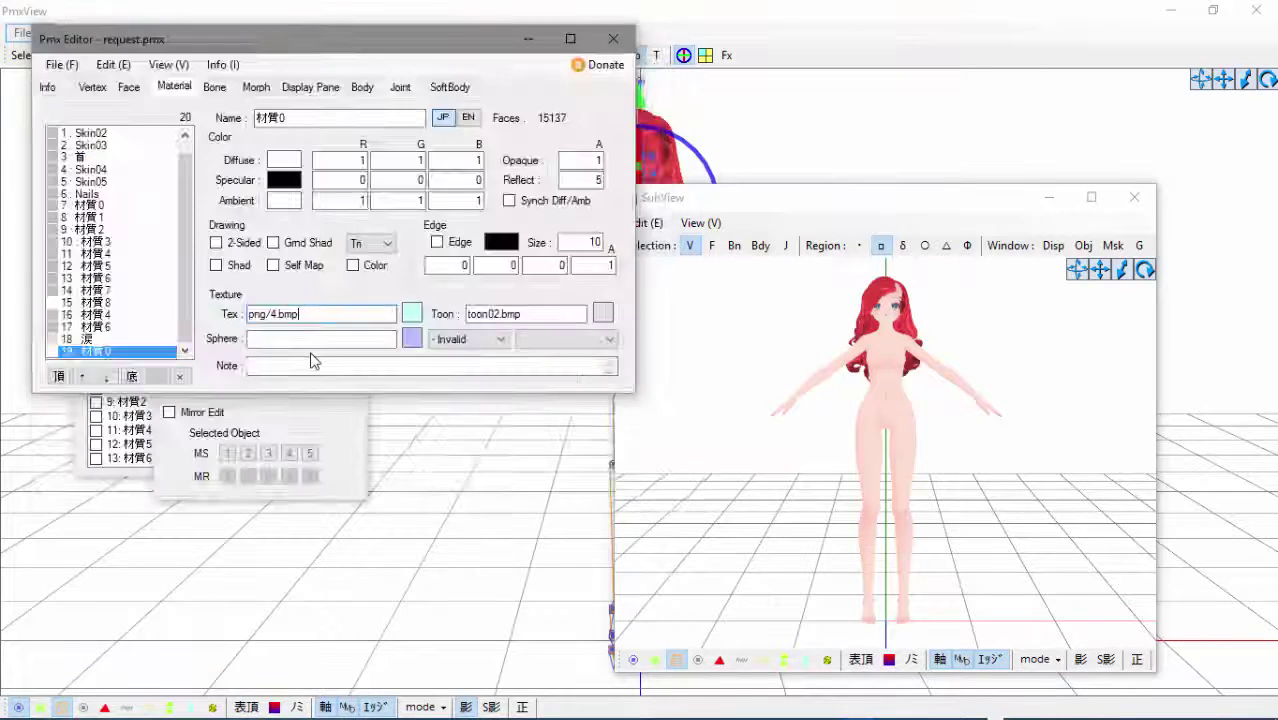
- Raise the selected hair along Y toward the top of the head
{"action": "left_click", "coordinate": [724, 125]}
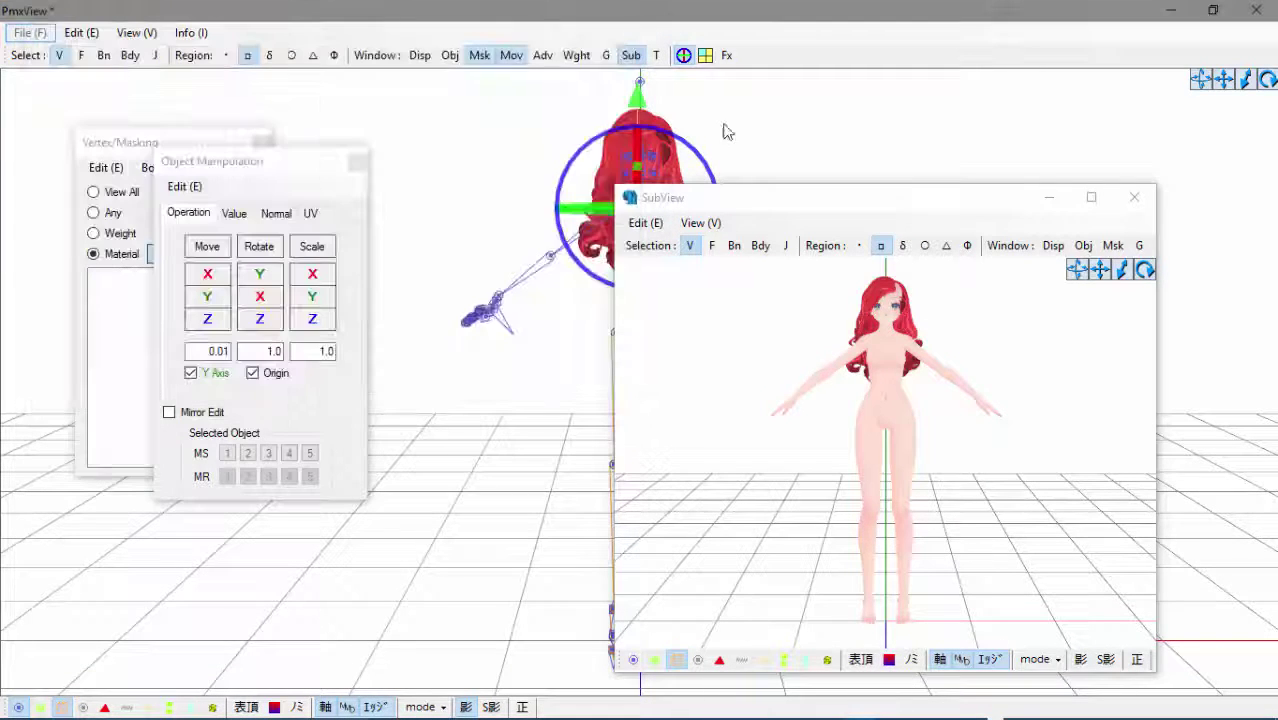
{"action": "left_click_drag", "start_coordinate": [207, 297], "coordinate": [207, 276]}
{"action": "scroll", "coordinate": [984, 410], "scroll_direction": "up", "scroll_amount": 6}
{"action": "left_click_drag", "start_coordinate": [1100, 271], "coordinate": [1100, 420]}
{"action": "right_click_drag", "start_coordinate": [1050, 305], "coordinate": [936, 311]}
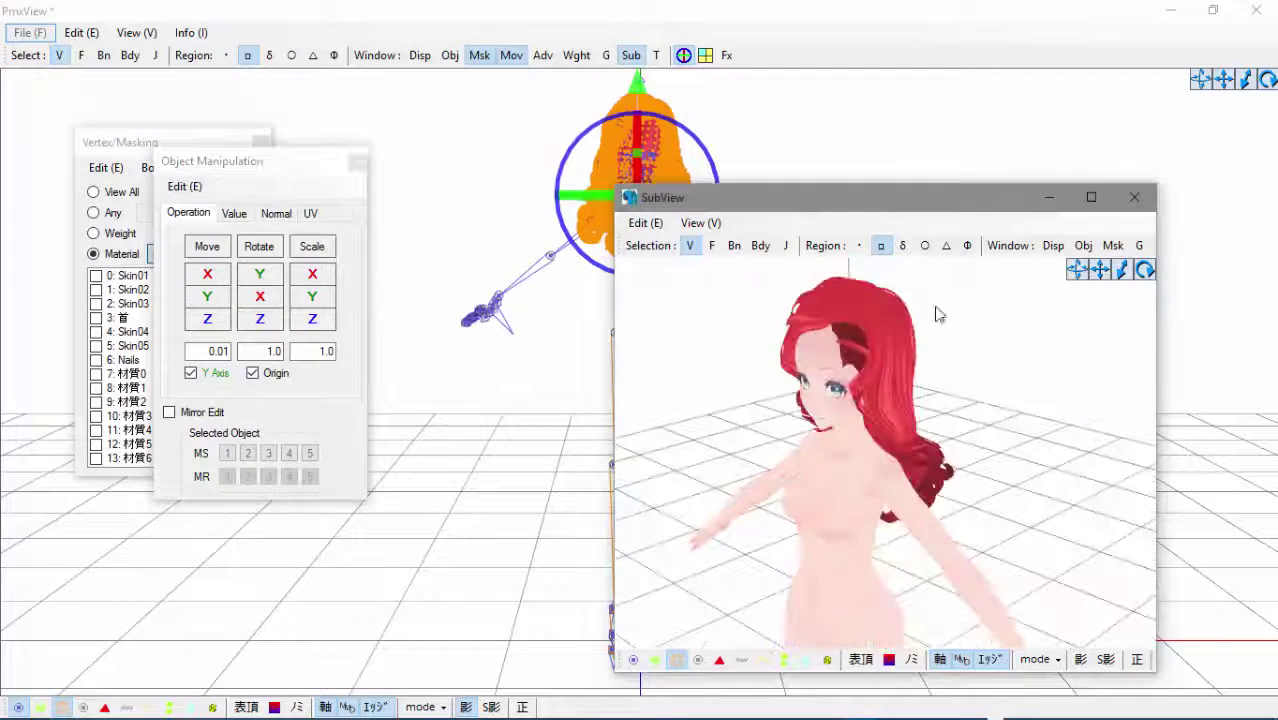
- Shift the hair along Z until it fits around the head, judging from several angles
{"action": "left_click_drag", "start_coordinate": [207, 319], "coordinate": [207, 334]}
{"action": "right_click_drag", "start_coordinate": [730, 375], "coordinate": [847, 380]}
{"action": "mouse_move", "coordinate": [210, 319]}
{"action": "left_mouse_down"}
{"action": "mouse_move", "coordinate": [211, 300]}
{"action": "mouse_move", "coordinate": [208, 316]}
{"action": "left_mouse_up"}
{"action": "right_click_drag", "start_coordinate": [840, 392], "coordinate": [710, 392]}
{"action": "left_click_drag", "start_coordinate": [207, 319], "coordinate": [207, 327]}
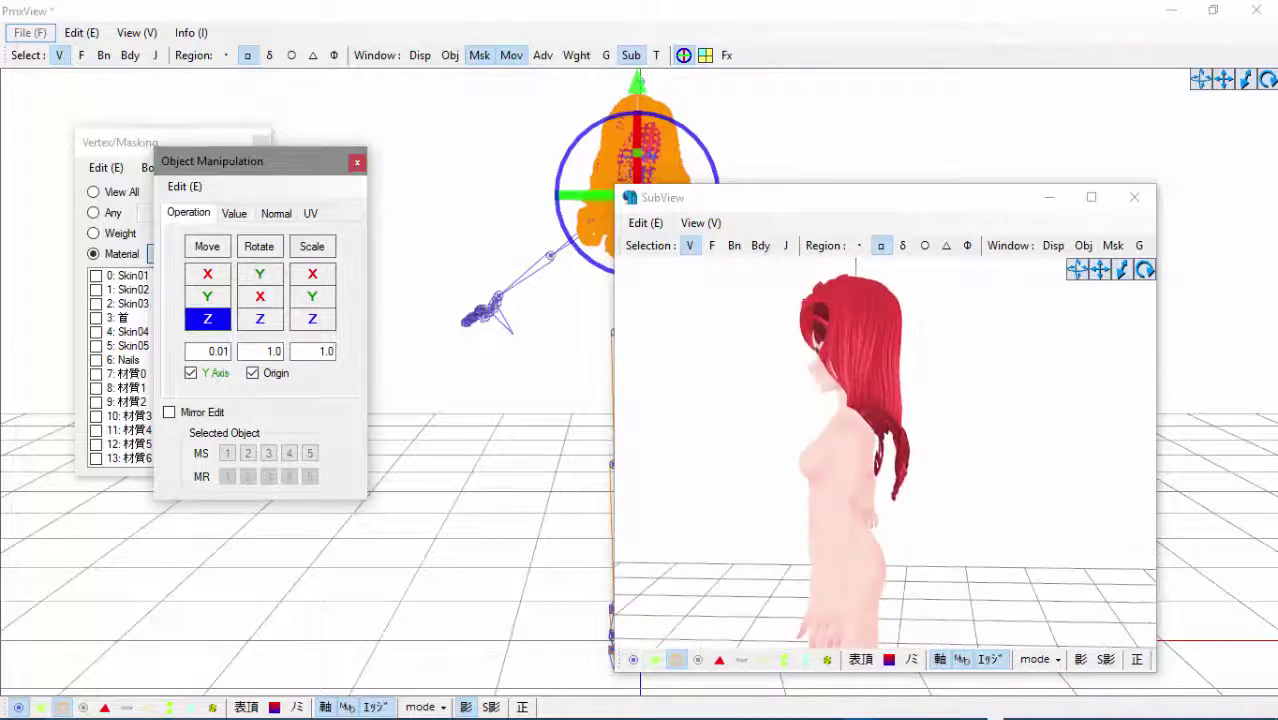
{"action": "right_click_drag", "start_coordinate": [702, 385], "coordinate": [819, 382]}
- Lower the hair slightly along Y so it sits on the scalp
{"action": "left_click_drag", "start_coordinate": [207, 297], "coordinate": [207, 303]}
{"action": "right_click_drag", "start_coordinate": [1050, 432], "coordinate": [930, 482]}
{"action": "scroll", "coordinate": [932, 480], "scroll_direction": "down", "scroll_amount": 3}
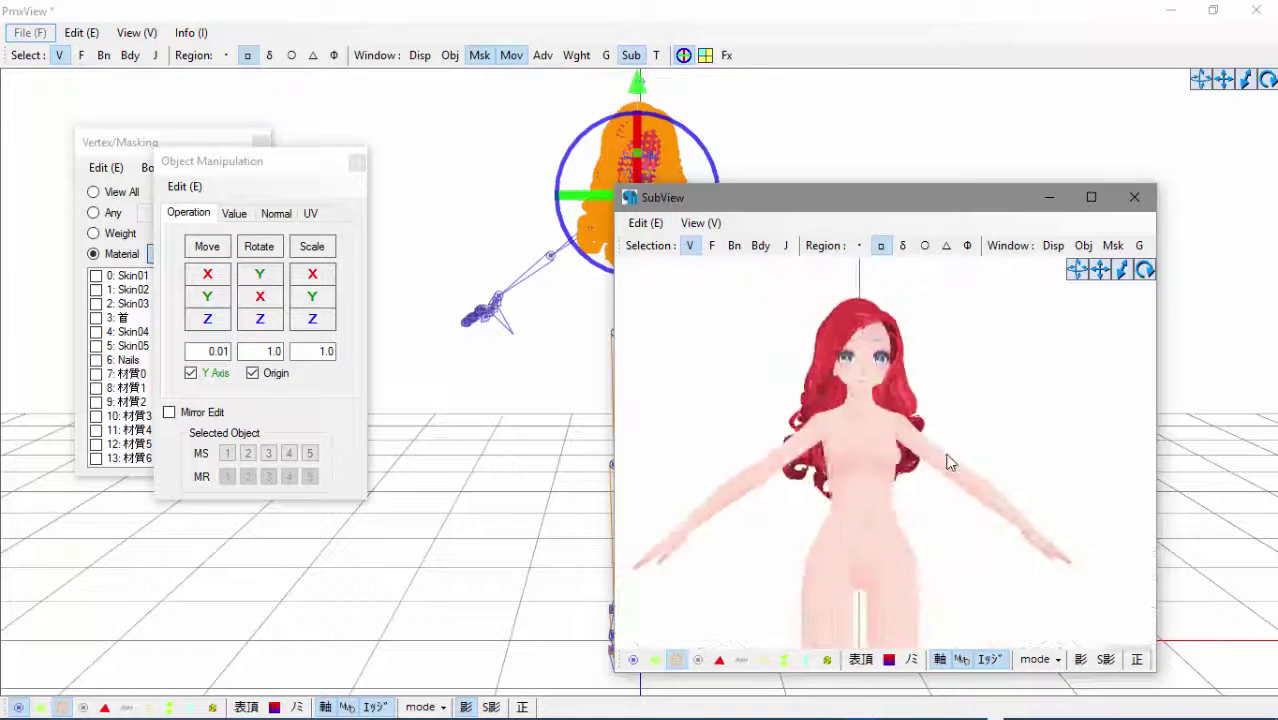
{"action": "scroll", "coordinate": [938, 472], "scroll_direction": "down", "scroll_amount": 2}
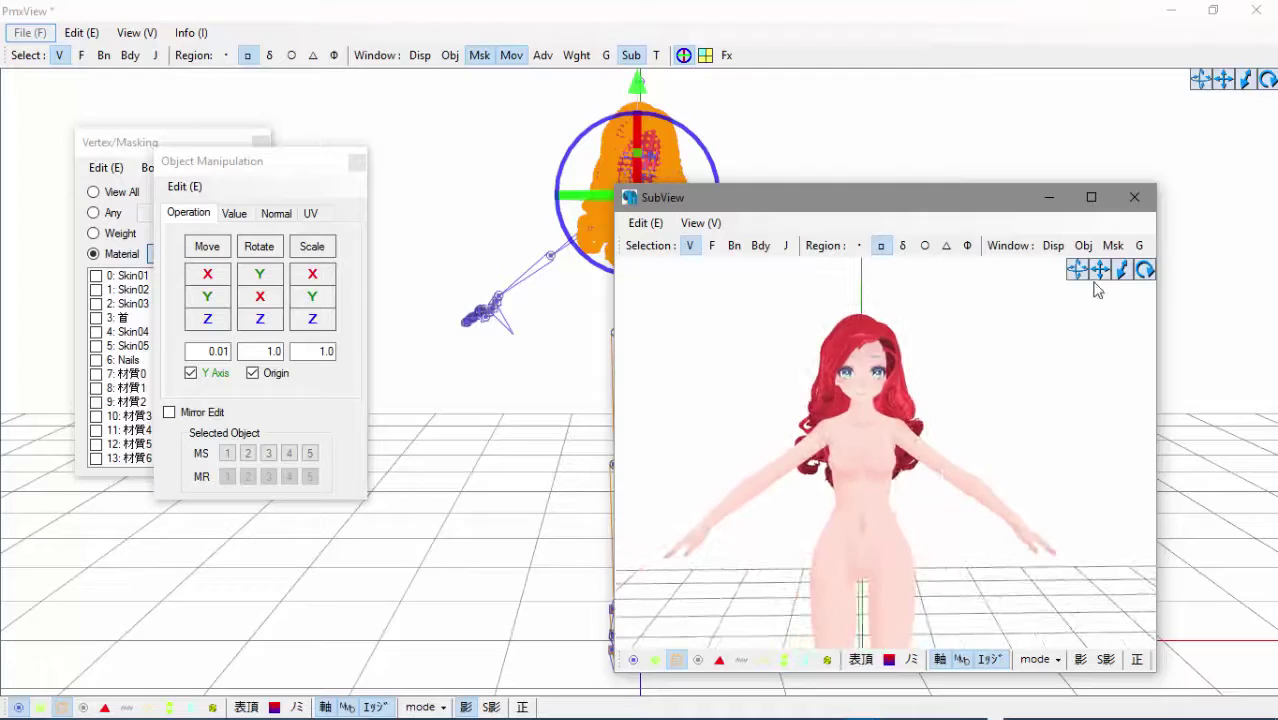
{"action": "left_click_drag", "start_coordinate": [1098, 275], "coordinate": [1096, 195]}
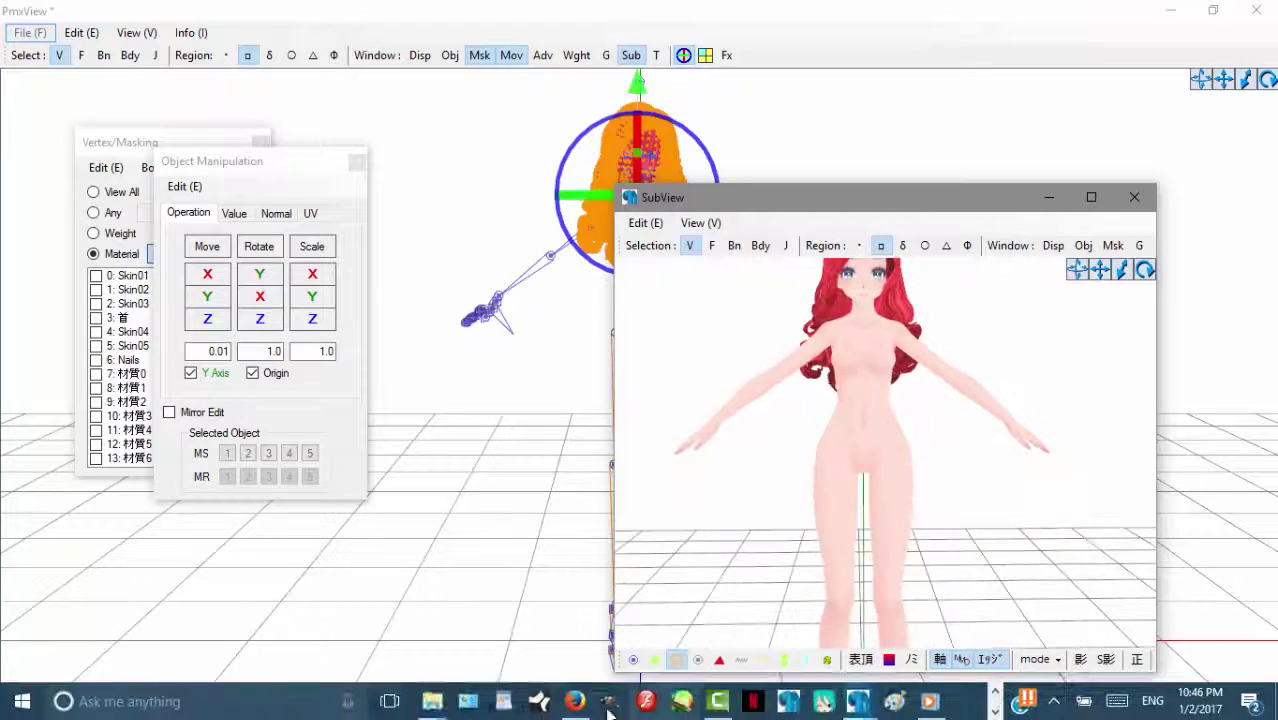
- Import Dress.pmd into the model with the Add option at custom scale 1
{"action": "left_click", "coordinate": [606, 706]}
{"action": "left_click", "coordinate": [682, 586]}
{"action": "left_click_drag", "start_coordinate": [878, 428], "coordinate": [545, 525]}
{"action": "left_click", "coordinate": [191, 170]}
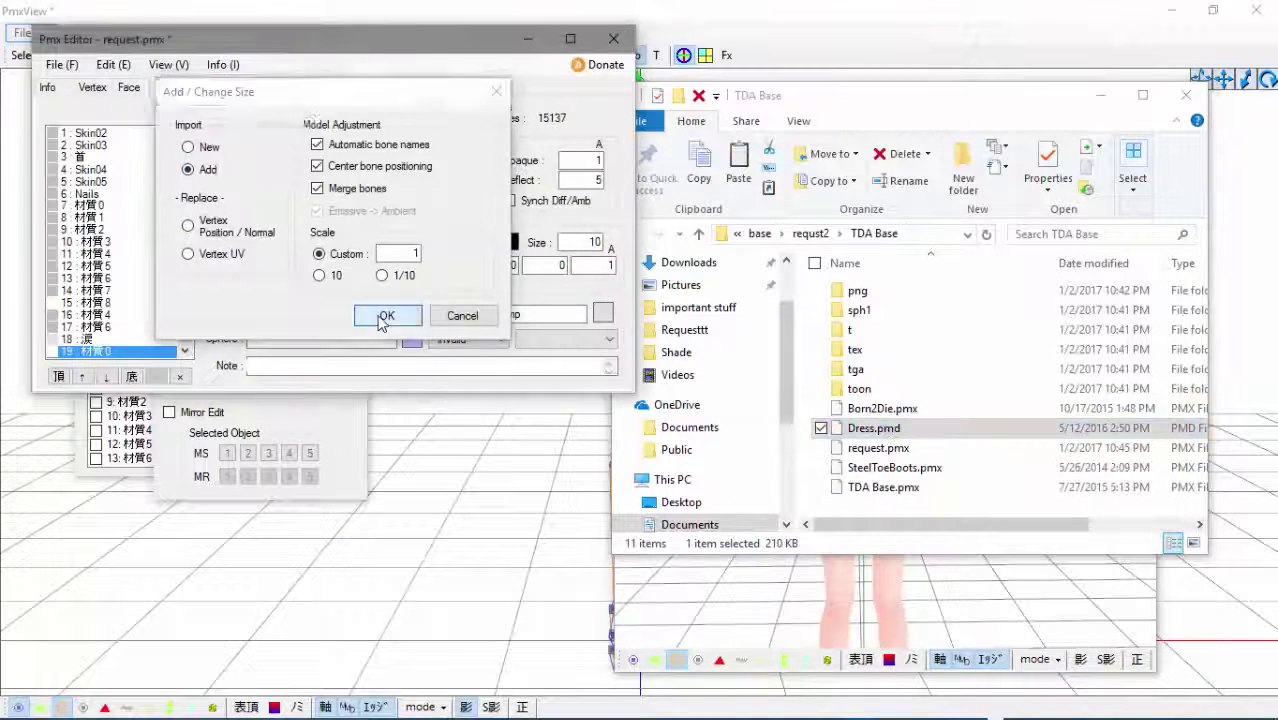
{"action": "left_click", "coordinate": [383, 316]}
- Set the dress material's texture path to png/dress.png
{"action": "mouse_move", "coordinate": [186, 325]}
{"action": "left_mouse_down"}
{"action": "mouse_move", "coordinate": [187, 312]}
{"action": "mouse_move", "coordinate": [186, 338]}
{"action": "left_mouse_up"}
{"action": "left_click", "coordinate": [101, 353]}
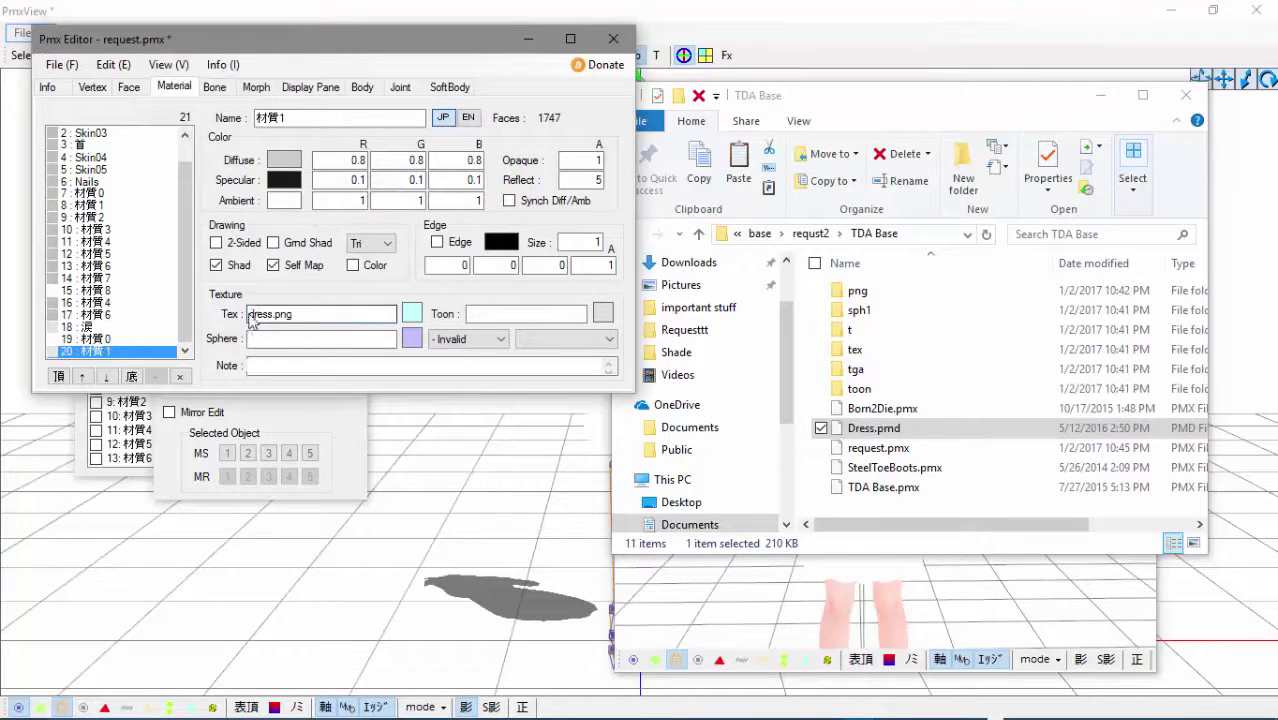
{"action": "left_click", "coordinate": [225, 563]}
- Show only the dress material (20: 材質1) and move the dress along Y and Z to fit the body
{"action": "left_click", "coordinate": [138, 152]}
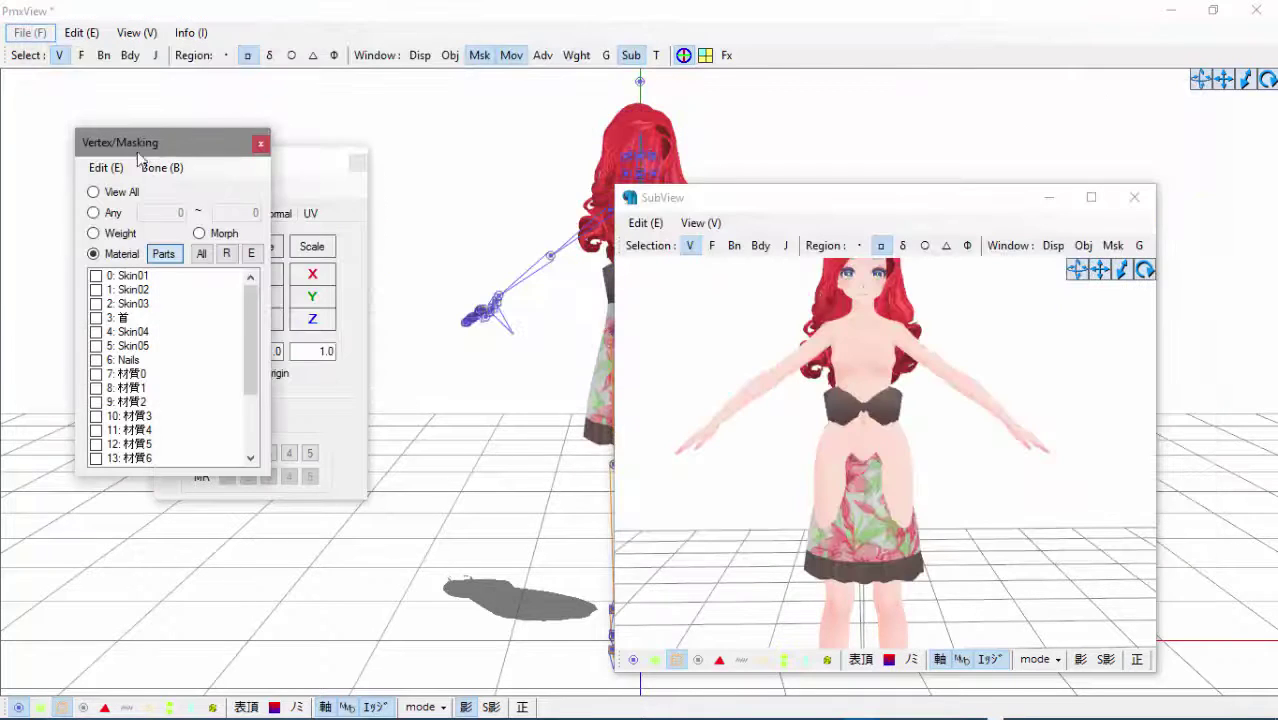
{"action": "left_click_drag", "start_coordinate": [834, 198], "coordinate": [777, 171]}
{"action": "left_click", "coordinate": [312, 161]}
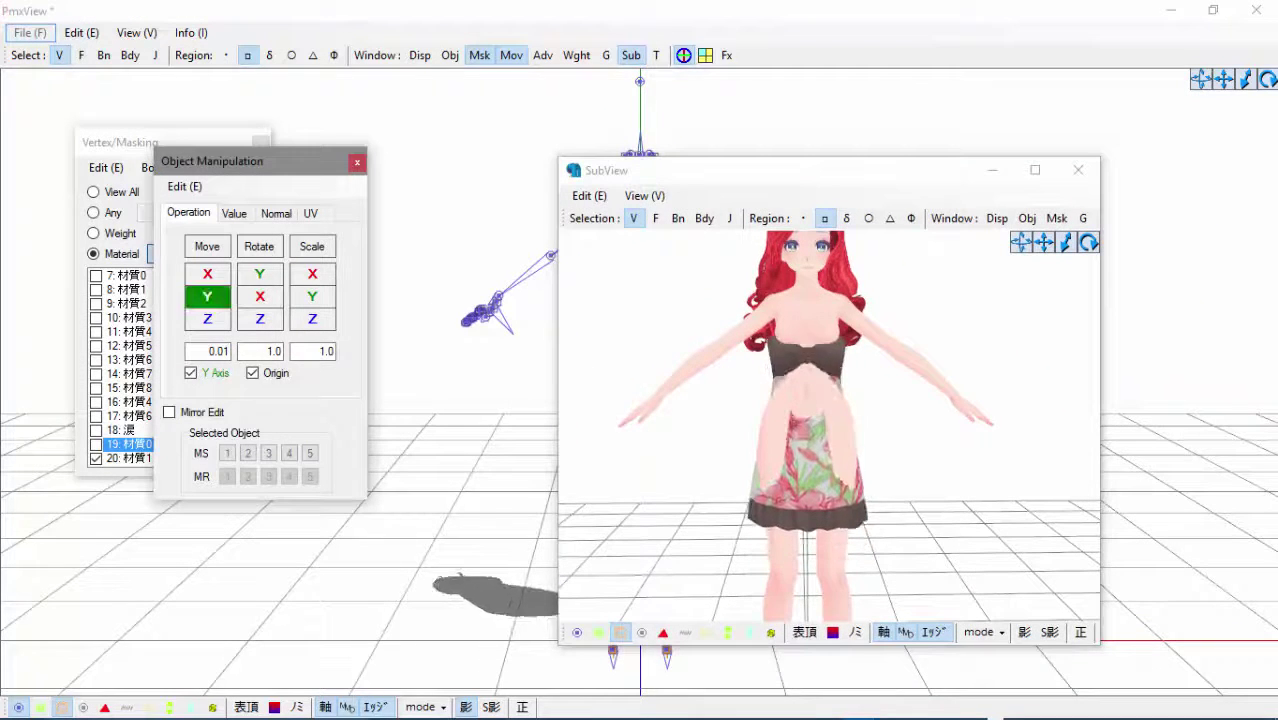
{"action": "right_click_drag", "start_coordinate": [806, 484], "coordinate": [930, 488]}
{"action": "left_click_drag", "start_coordinate": [208, 319], "coordinate": [214, 319]}
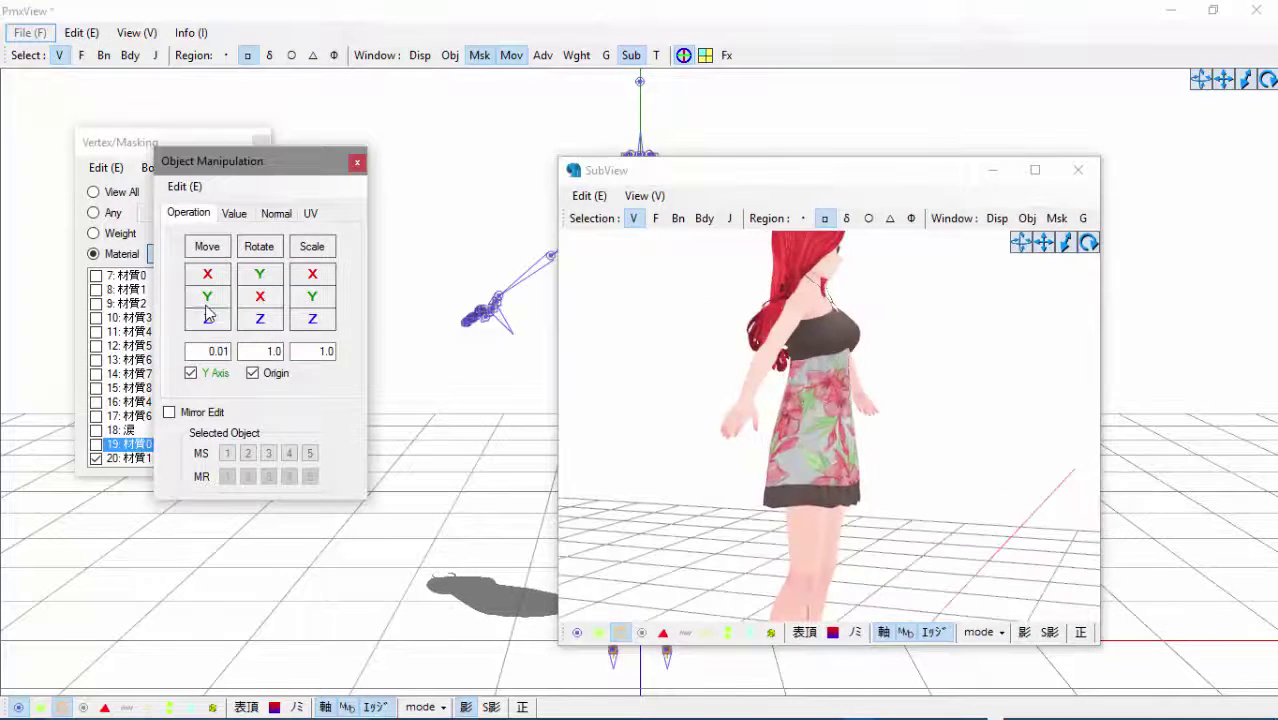
{"action": "right_click_drag", "start_coordinate": [972, 406], "coordinate": [892, 438]}
{"action": "left_click_drag", "start_coordinate": [208, 297], "coordinate": [212, 297]}
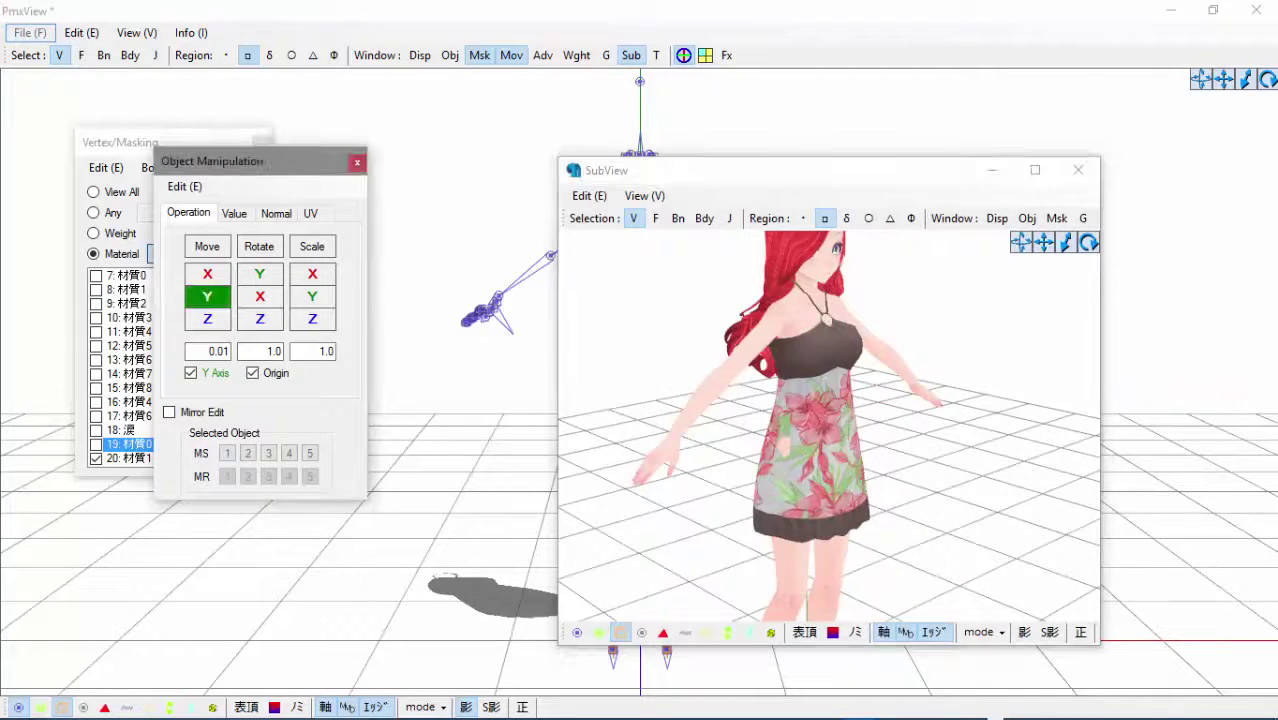
- Select the dress's neck strap vertices and adjust the straps' height along Y
{"action": "scroll", "coordinate": [736, 428], "scroll_direction": "up", "scroll_amount": 3}
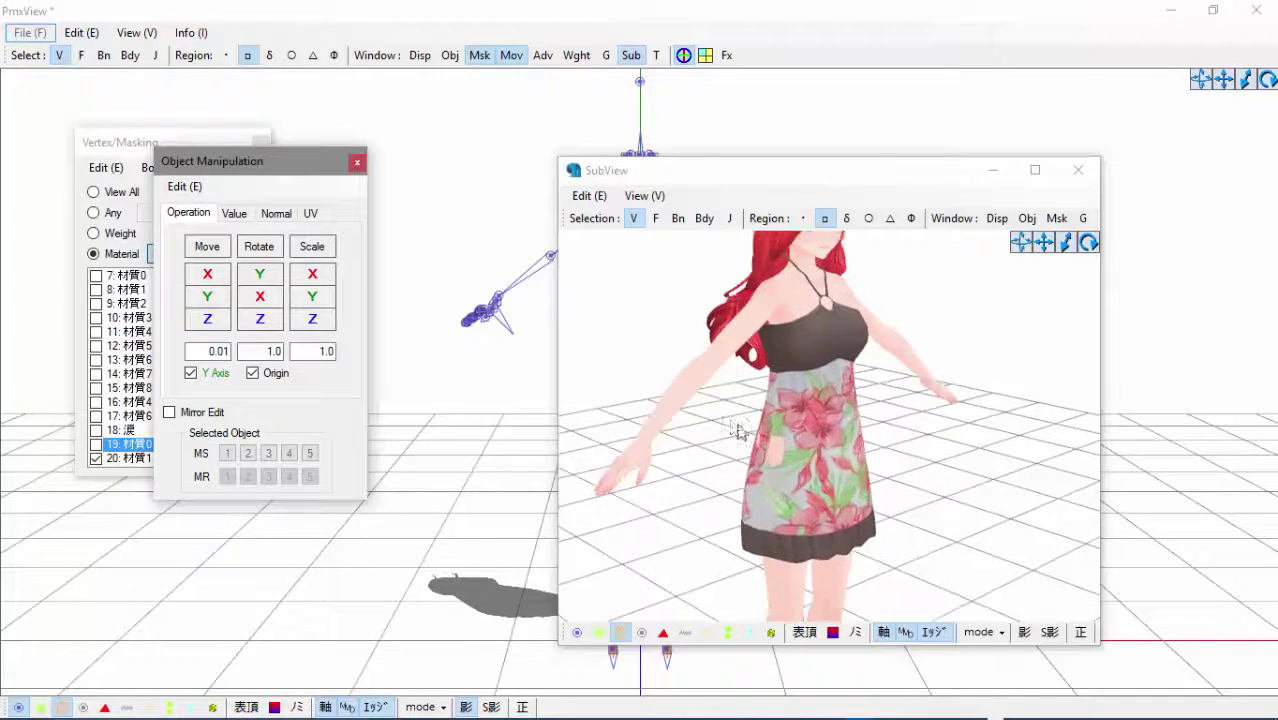
{"action": "right_click_drag", "start_coordinate": [736, 428], "coordinate": [870, 419]}
{"action": "middle_click_drag", "start_coordinate": [866, 270], "coordinate": [856, 372]}
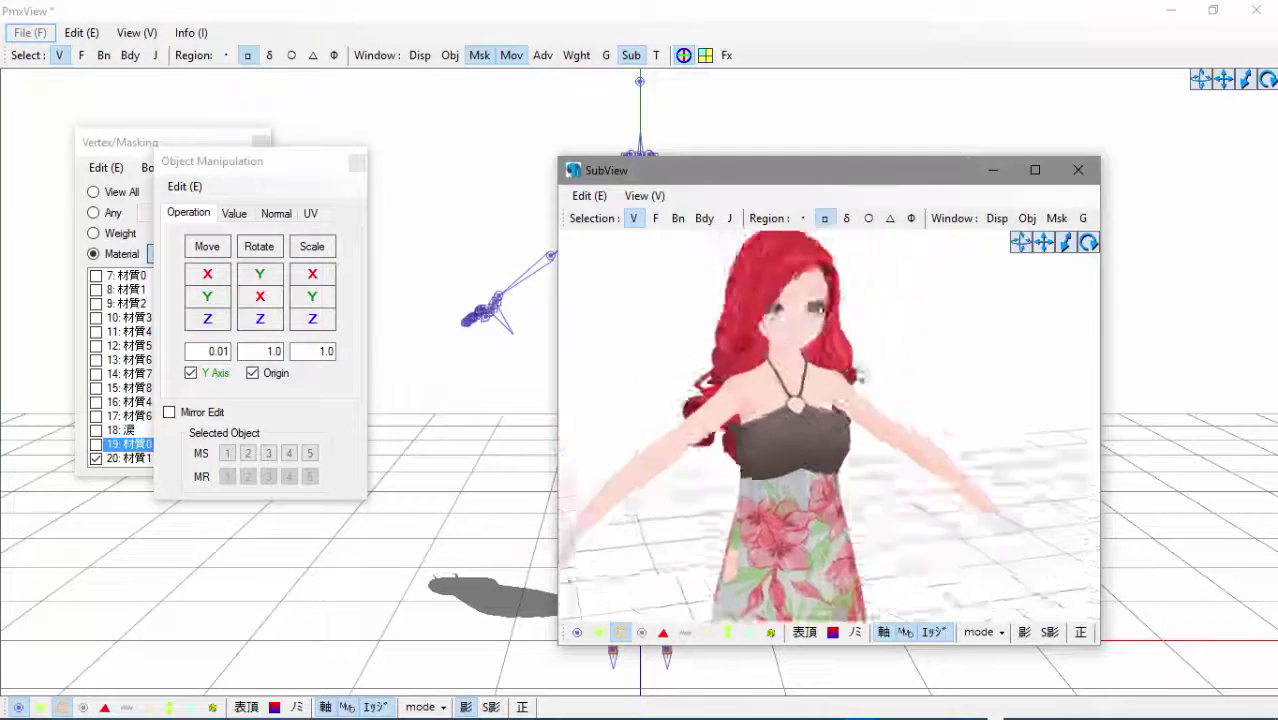
{"action": "right_click_drag", "start_coordinate": [856, 372], "coordinate": [748, 407]}
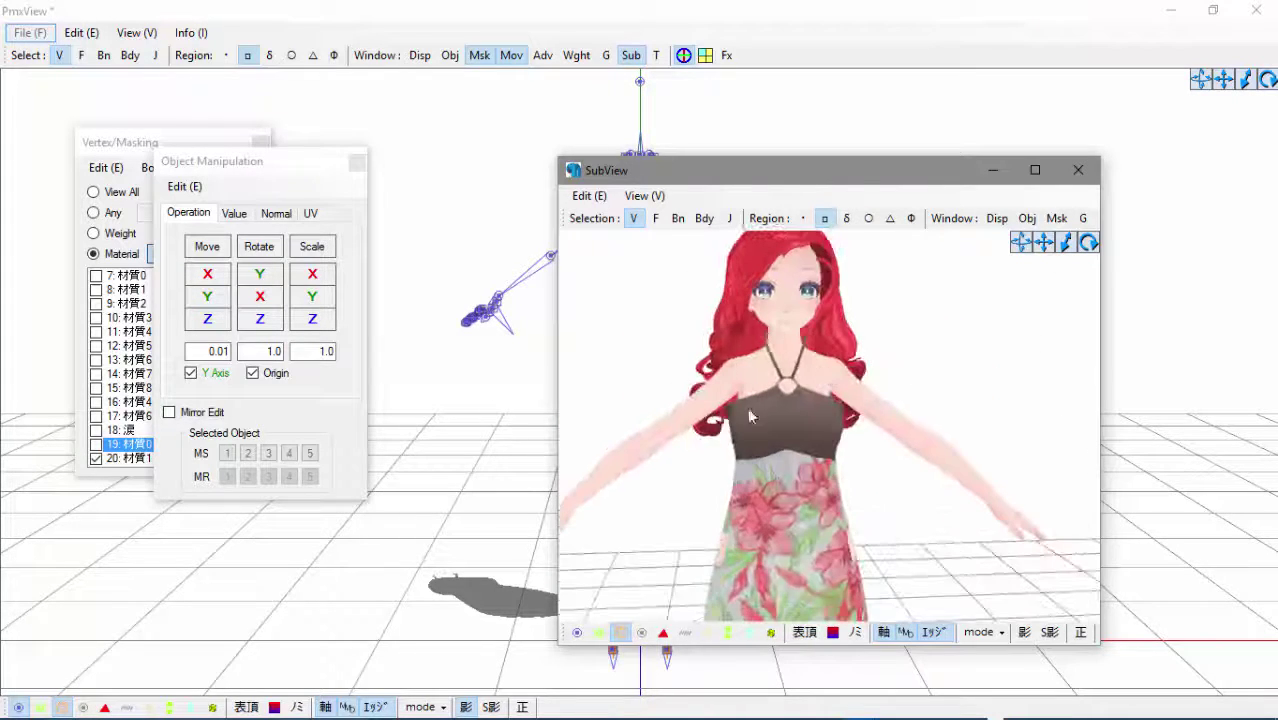
{"action": "left_click_drag", "start_coordinate": [767, 178], "coordinate": [980, 146]}
{"action": "left_click", "coordinate": [360, 297]}
{"action": "left_click", "coordinate": [740, 318]}
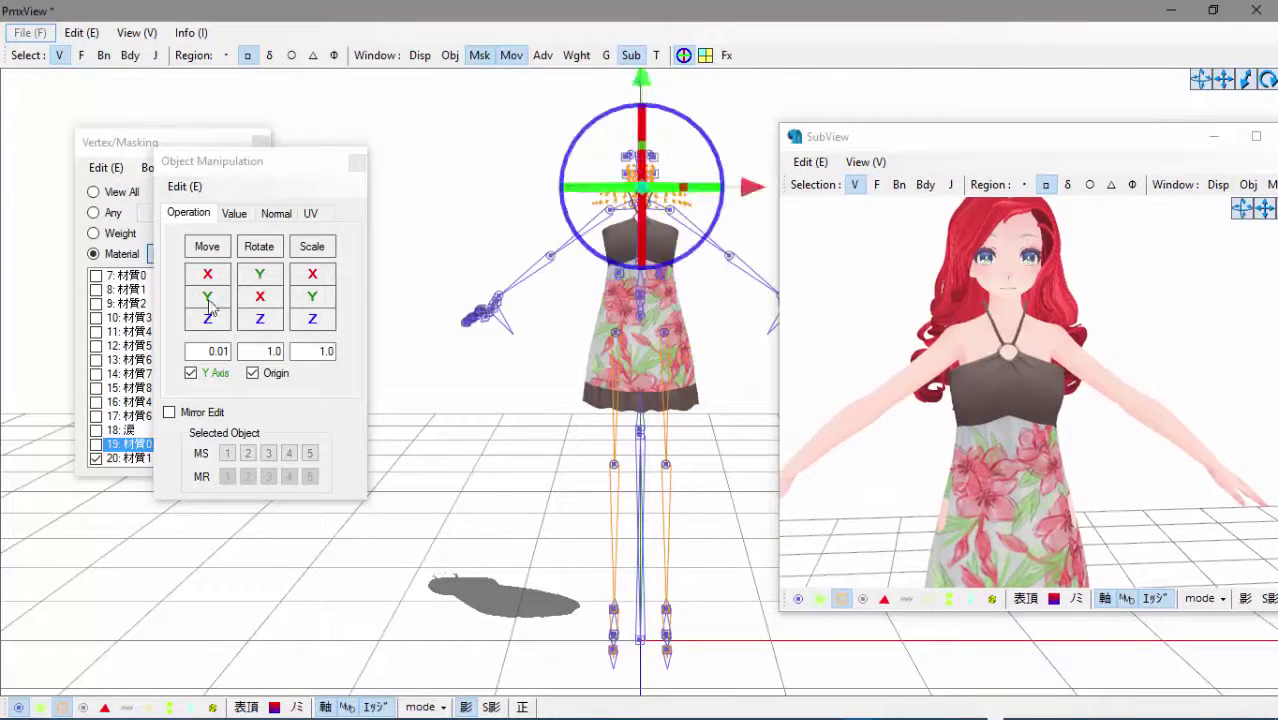
{"action": "left_click_drag", "start_coordinate": [208, 303], "coordinate": [260, 298]}
{"action": "scroll", "coordinate": [850, 400], "scroll_direction": "up", "scroll_amount": 3}
- Fine-tune the neck straps' Z rotation, Y scale and Y position against the neck
{"action": "right_click_drag", "start_coordinate": [850, 400], "coordinate": [930, 395]}
{"action": "left_click_drag", "start_coordinate": [268, 320], "coordinate": [280, 320]}
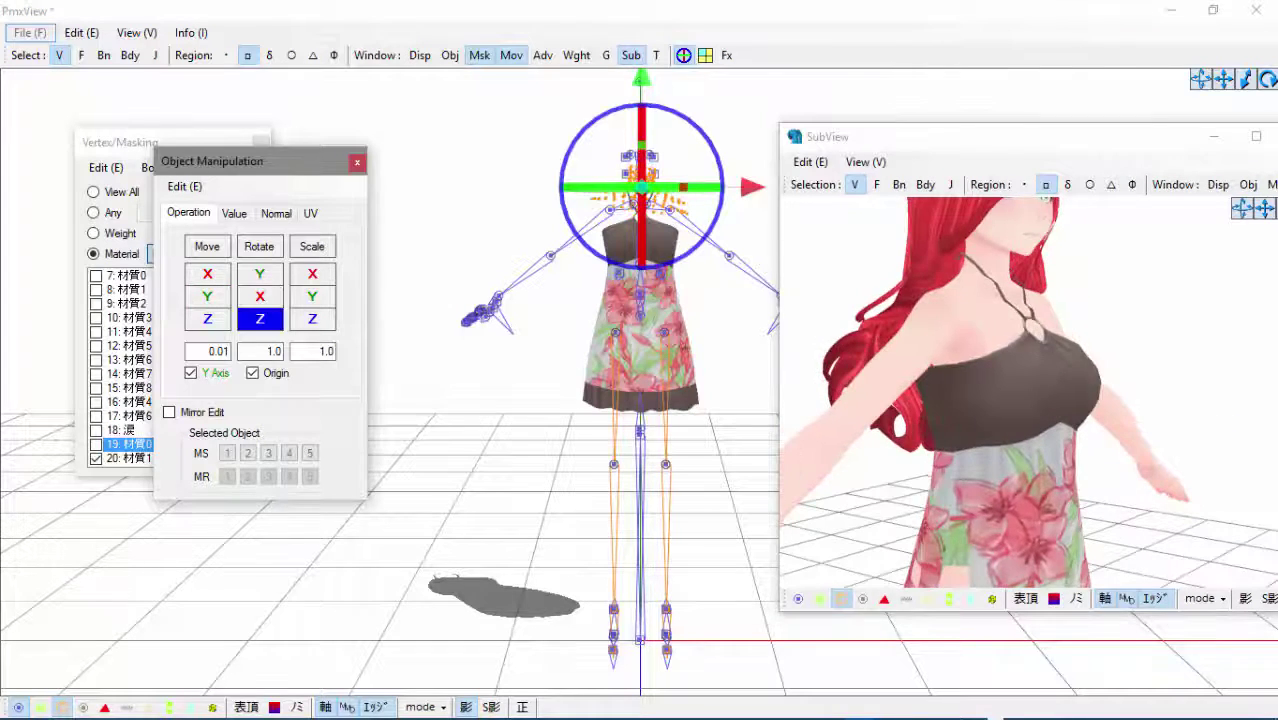
{"action": "right_click_drag", "start_coordinate": [910, 428], "coordinate": [1012, 414]}
{"action": "left_click_drag", "start_coordinate": [313, 297], "coordinate": [316, 297]}
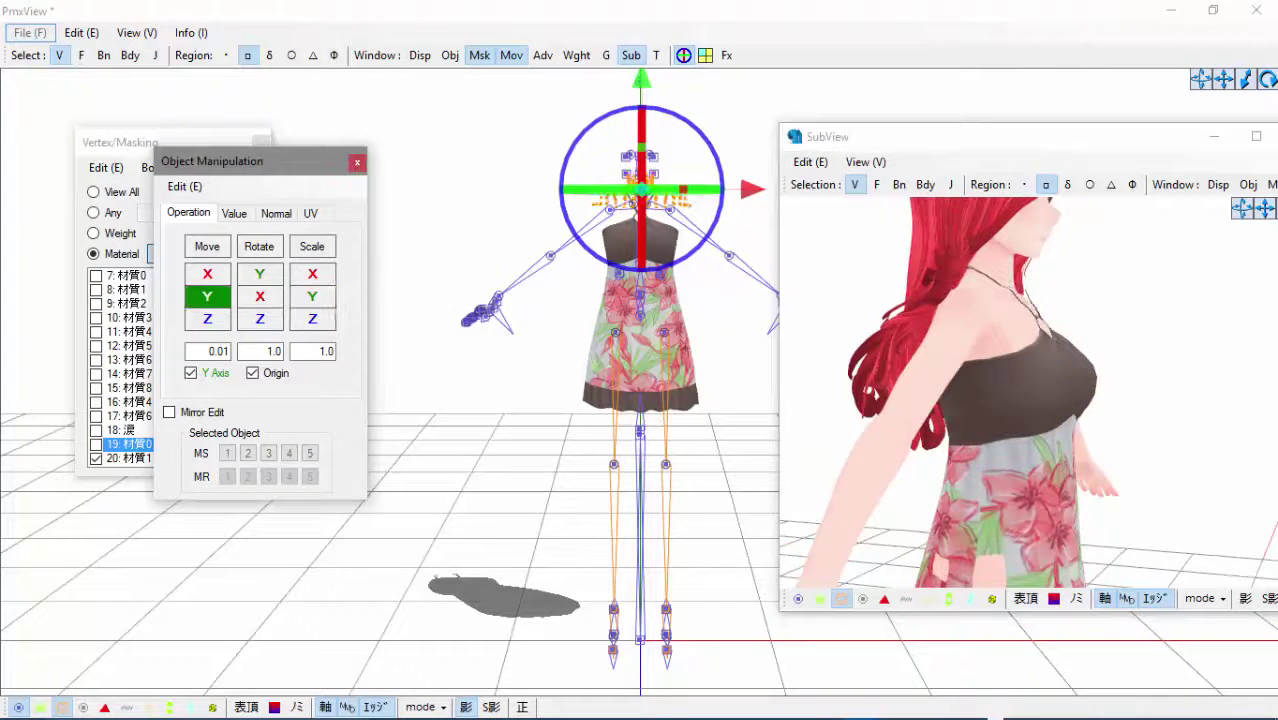
{"action": "left_click_drag", "start_coordinate": [208, 297], "coordinate": [212, 297]}
- Select the dress's upper bodice vertices and scale them along X to fit the chest
{"action": "right_click_drag", "start_coordinate": [1160, 425], "coordinate": [1066, 412]}
{"action": "left_click", "coordinate": [536, 330]}
{"action": "left_click_drag", "start_coordinate": [310, 273], "coordinate": [314, 273]}
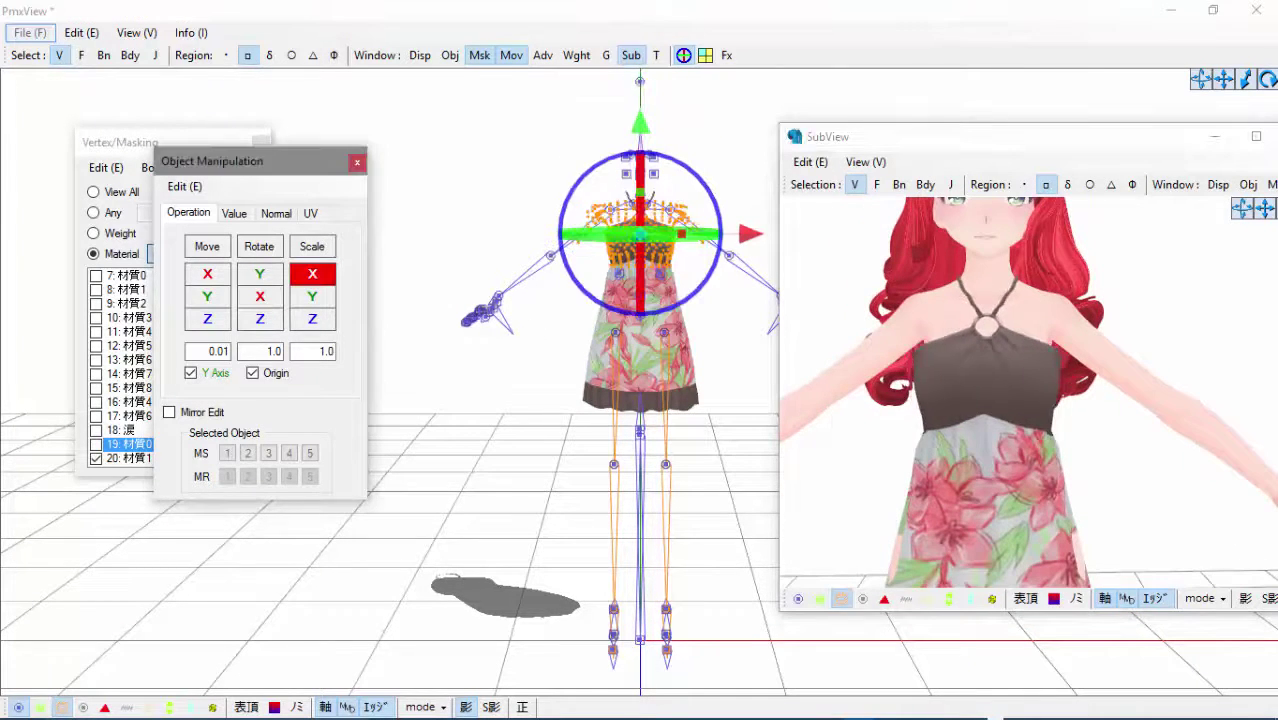
{"action": "scroll", "coordinate": [1050, 432], "scroll_direction": "down", "scroll_amount": 3}
{"action": "right_click_drag", "start_coordinate": [1050, 432], "coordinate": [1062, 470]}
- Select the waist and hip vertices of the dress and scale them along X and Z
{"action": "left_click_drag", "start_coordinate": [565, 285], "coordinate": [712, 339]}
{"action": "left_click_drag", "start_coordinate": [312, 273], "coordinate": [315, 273]}
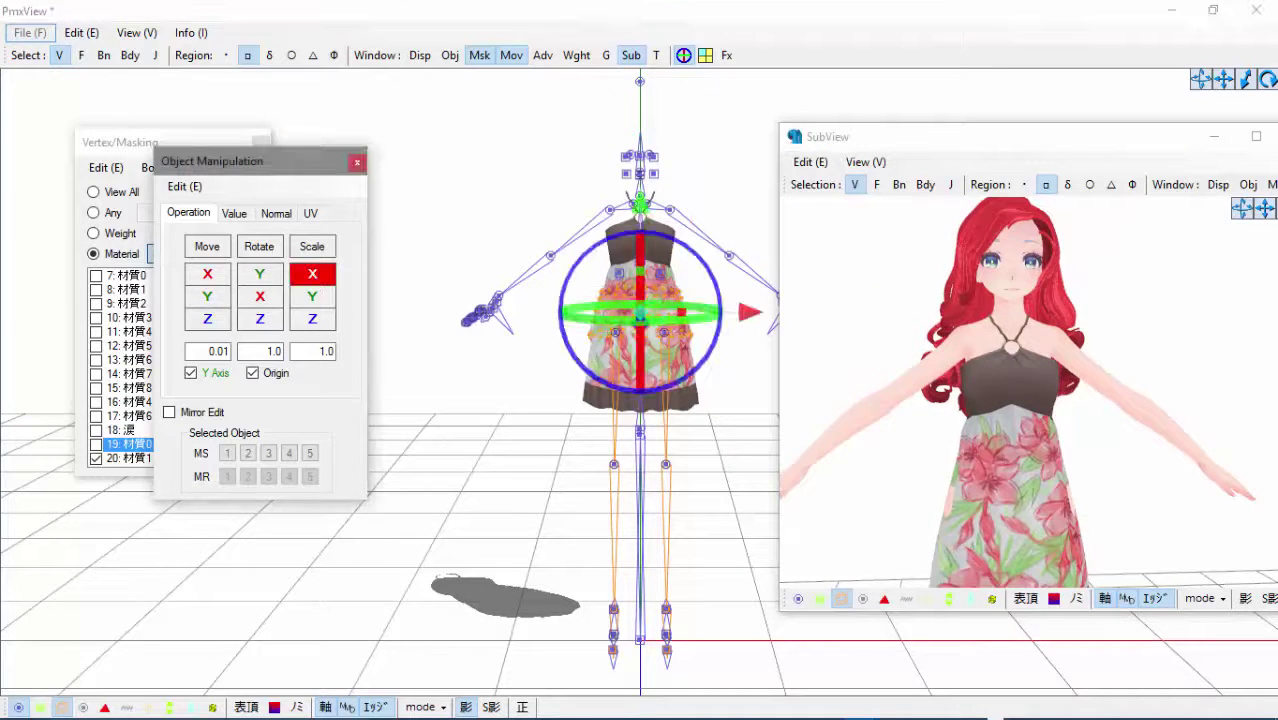
{"action": "left_click_drag", "start_coordinate": [323, 319], "coordinate": [334, 320]}
- Select all skirt vertices down to the hem and widen the skirt along X
{"action": "left_click_drag", "start_coordinate": [722, 466], "coordinate": [530, 270]}
{"action": "left_click_drag", "start_coordinate": [320, 274], "coordinate": [357, 283]}
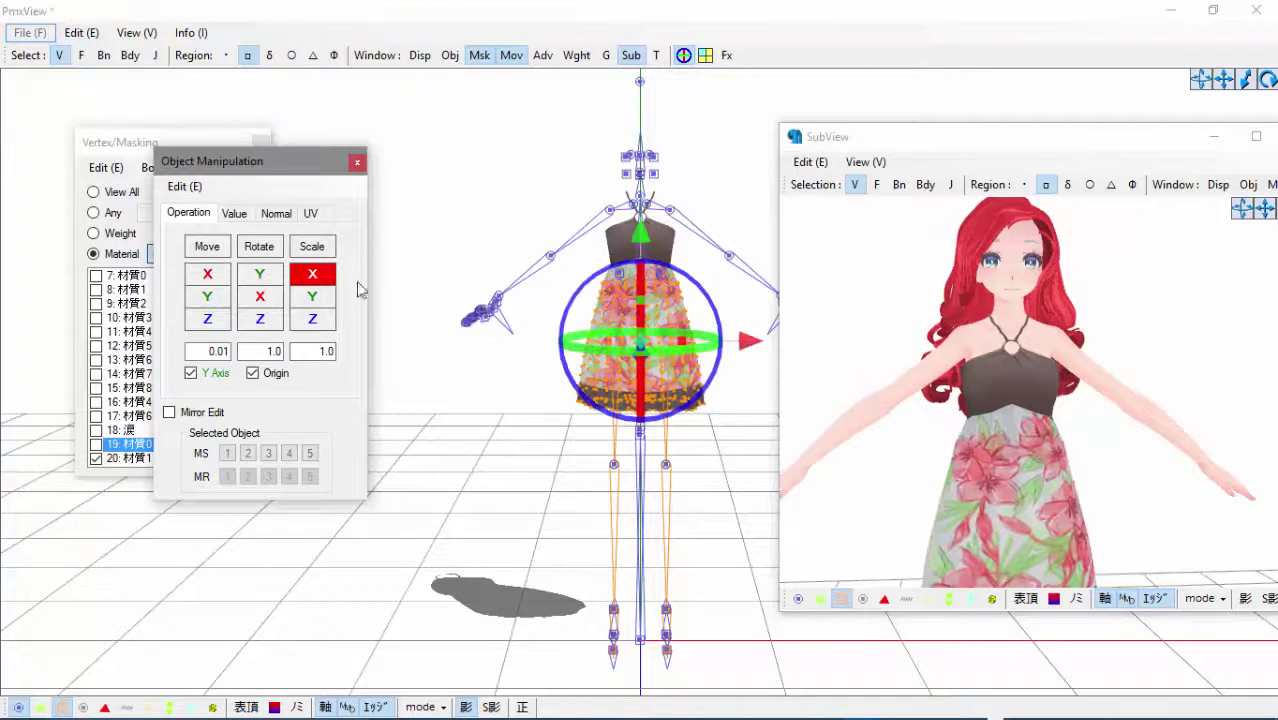
{"action": "scroll", "coordinate": [1036, 466], "scroll_direction": "down", "scroll_amount": 3}
{"action": "mouse_move", "coordinate": [1036, 466]}
{"action": "right_mouse_down"}
{"action": "mouse_move", "coordinate": [1116, 469]}
{"action": "mouse_move", "coordinate": [995, 487]}
{"action": "mouse_move", "coordinate": [1044, 470]}
{"action": "right_mouse_up"}
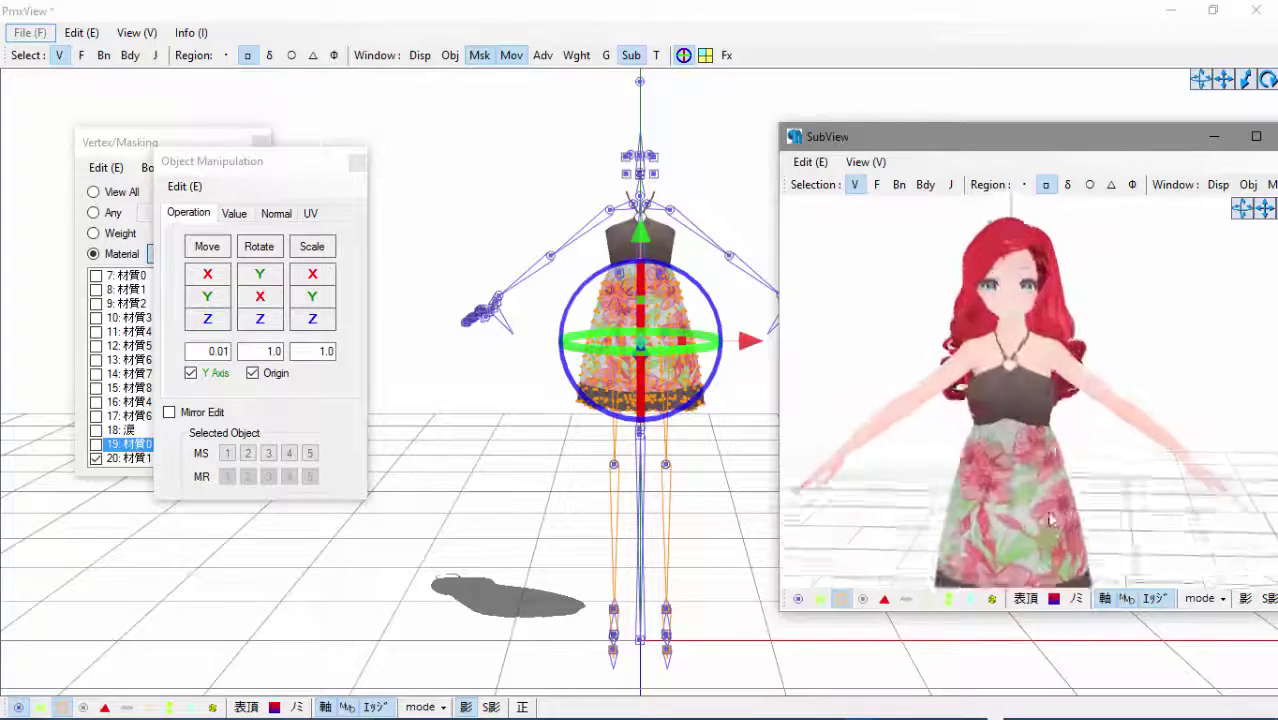
- Bring the legs into view in the preview and import SteelToeBoots.pmx with the Add option
{"action": "scroll", "coordinate": [1046, 400], "scroll_direction": "down", "scroll_amount": 3}
{"action": "middle_click_drag", "start_coordinate": [1046, 357], "coordinate": [1038, 212]}
{"action": "middle_click_drag", "start_coordinate": [1038, 400], "coordinate": [1040, 235]}
{"action": "right_click_drag", "start_coordinate": [1040, 431], "coordinate": [1085, 431]}
{"action": "scroll", "coordinate": [1085, 431], "scroll_direction": "up", "scroll_amount": 3}
{"action": "left_click", "coordinate": [428, 705]}
{"action": "left_click", "coordinate": [356, 610]}
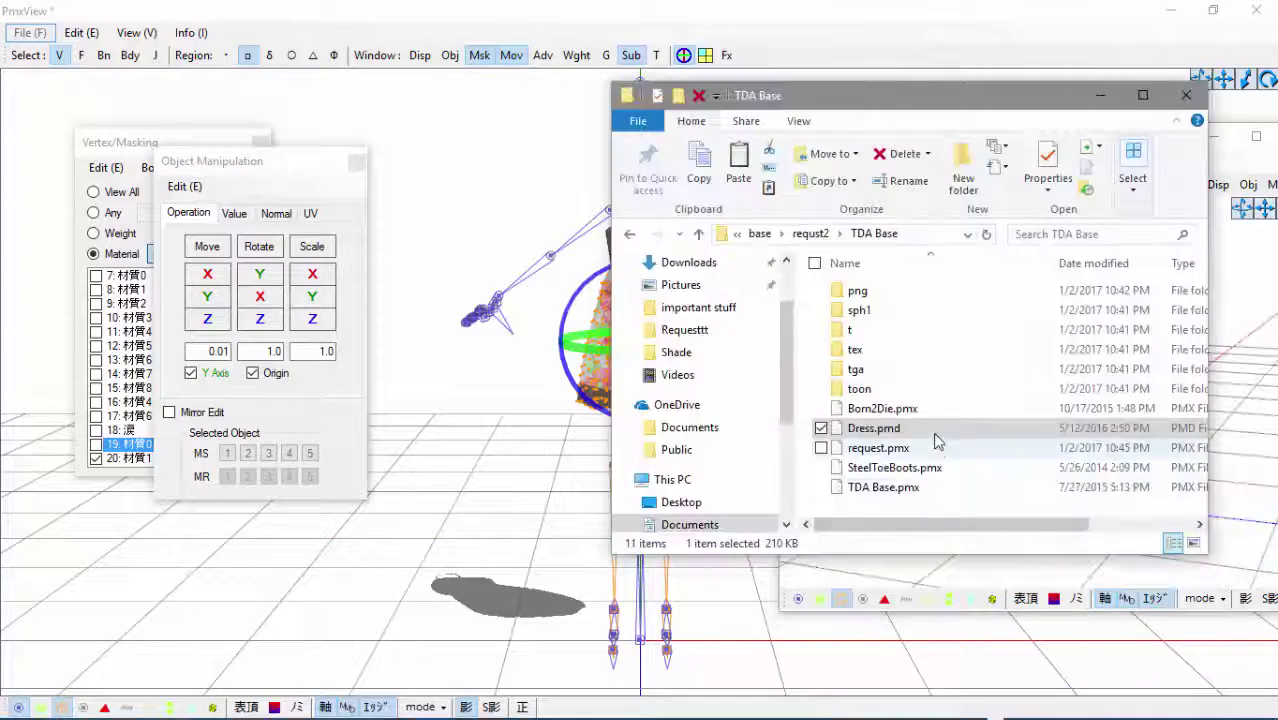
{"action": "left_click_drag", "start_coordinate": [895, 468], "coordinate": [480, 465]}
{"action": "left_click", "coordinate": [205, 170]}
{"action": "left_click", "coordinate": [389, 316]}
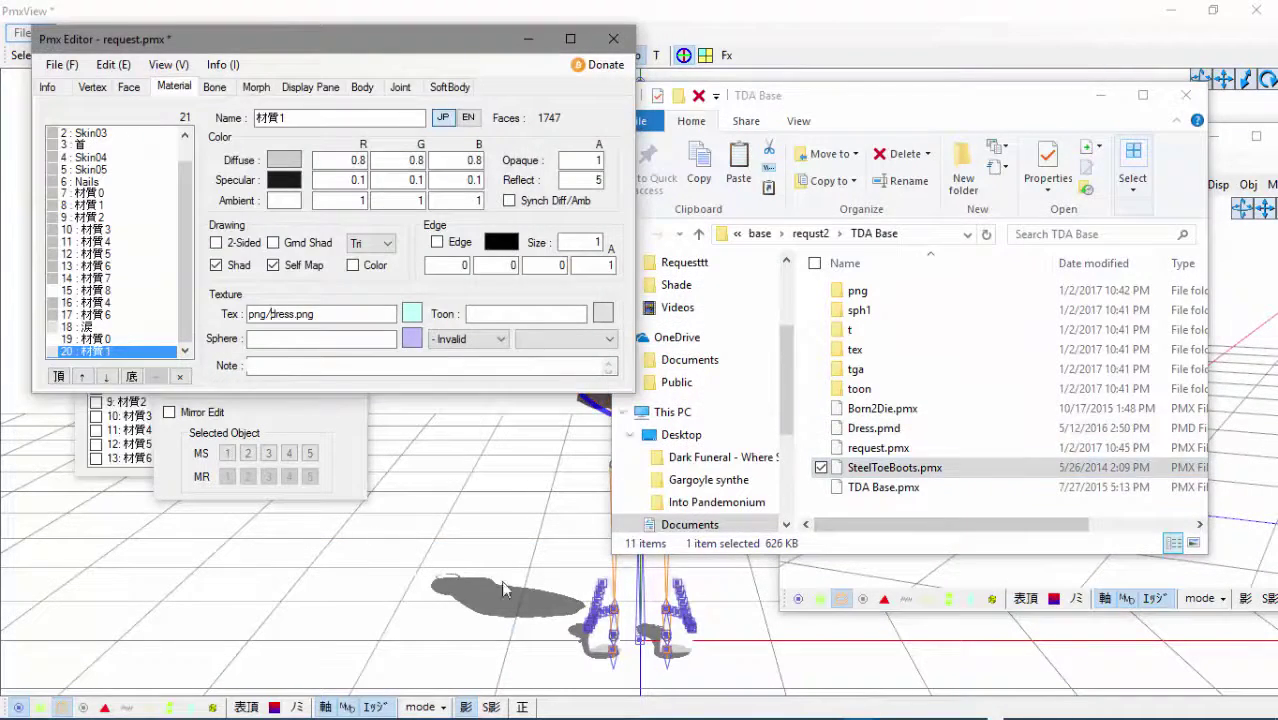
- Show only the boot materials (21: shoe1 to 31: chain) and select all boot vertices for manipulation
{"action": "left_click", "coordinate": [764, 622]}
{"action": "right_click_drag", "start_coordinate": [864, 506], "coordinate": [900, 530]}
{"action": "left_click", "coordinate": [489, 560]}
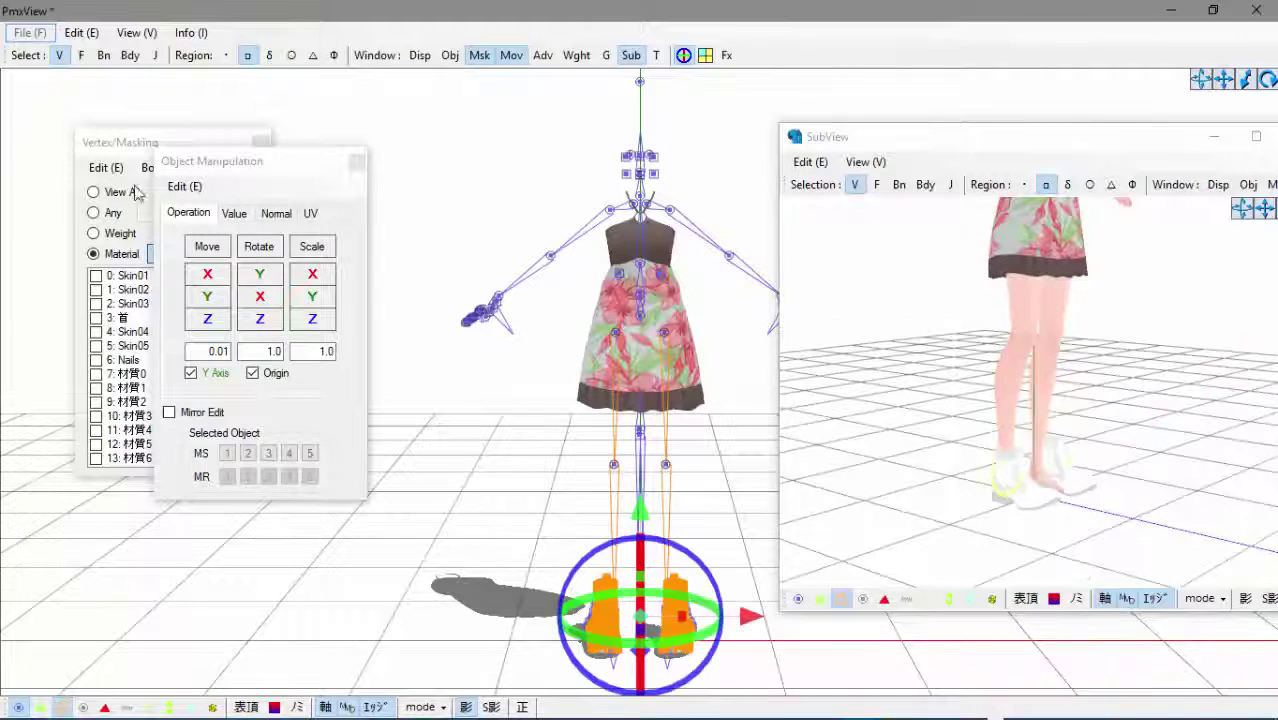
{"action": "left_click", "coordinate": [125, 143]}
{"action": "scroll", "coordinate": [110, 362], "scroll_direction": "down", "scroll_amount": 6}
{"action": "left_click", "coordinate": [97, 318]}
{"action": "left_click", "coordinate": [97, 318]}
{"action": "left_click", "coordinate": [491, 543]}
{"action": "key", "text": "ctrl+a"}
{"action": "left_click", "coordinate": [265, 161]}
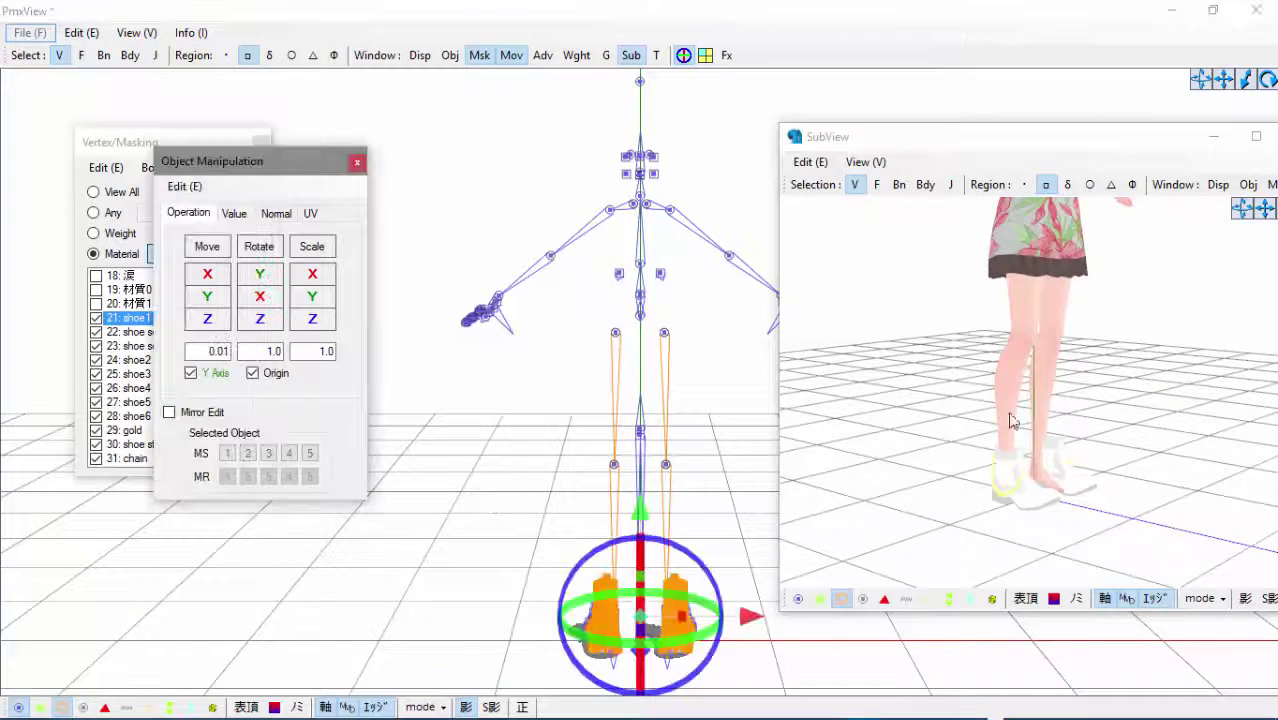
- Move the selected boots along Z to line them up with the feet
{"action": "scroll", "coordinate": [1010, 421], "scroll_direction": "up", "scroll_amount": 2}
{"action": "left_click_drag", "start_coordinate": [991, 133], "coordinate": [855, 127]}
{"action": "left_click_drag", "start_coordinate": [953, 117], "coordinate": [950, 67]}
{"action": "left_click_drag", "start_coordinate": [1193, 350], "coordinate": [1231, 358]}
{"action": "right_click_drag", "start_coordinate": [990, 420], "coordinate": [1068, 432]}
{"action": "left_click_drag", "start_coordinate": [208, 319], "coordinate": [220, 319]}
{"action": "right_click_drag", "start_coordinate": [990, 490], "coordinate": [880, 476]}
- Select the vertices of the boot on the figure's right foot and move them along X to fit that foot
{"action": "left_click_drag", "start_coordinate": [512, 478], "coordinate": [625, 680]}
{"action": "left_click_drag", "start_coordinate": [208, 274], "coordinate": [204, 274]}
{"action": "right_click_drag", "start_coordinate": [1081, 388], "coordinate": [850, 424]}
{"action": "left_click_drag", "start_coordinate": [208, 274], "coordinate": [207, 274]}
{"action": "right_click_drag", "start_coordinate": [1090, 405], "coordinate": [768, 450]}
{"action": "left_click_drag", "start_coordinate": [208, 274], "coordinate": [207, 274]}
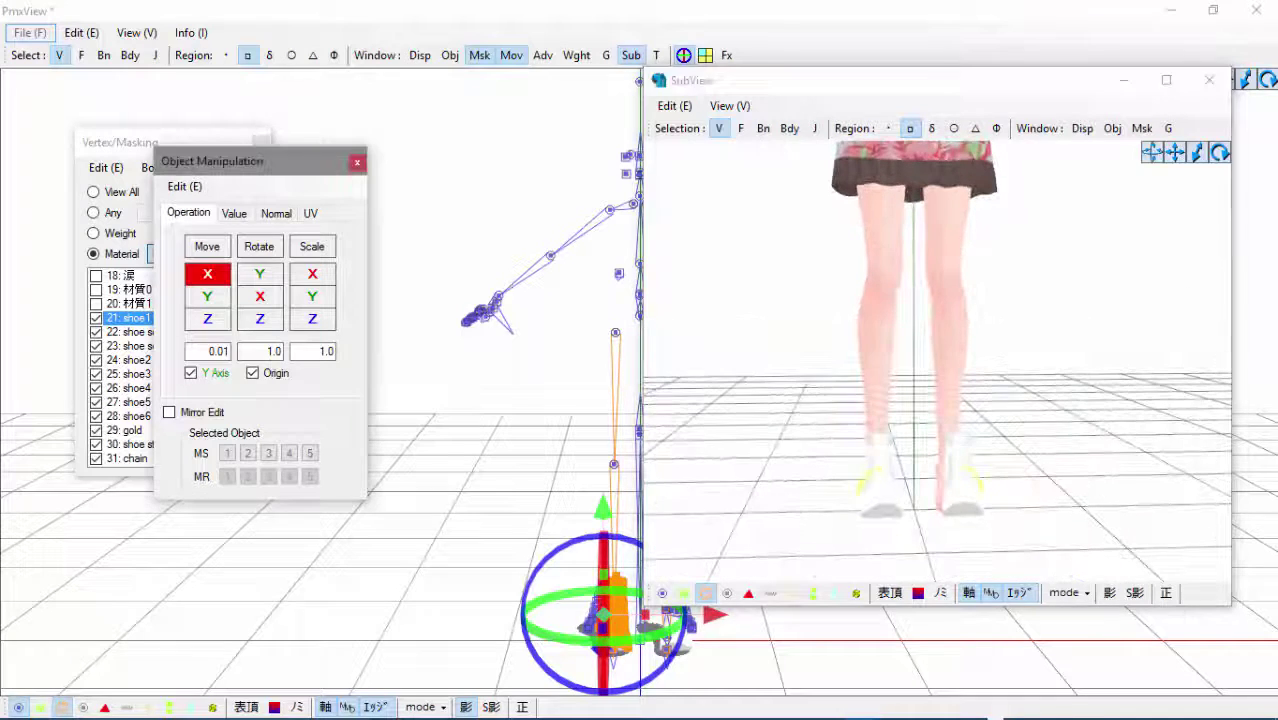
- Select the vertices of the other boot and move them along X to fit the figure's left foot
{"action": "right_click_drag", "start_coordinate": [778, 379], "coordinate": [755, 395]}
{"action": "left_click_drag", "start_coordinate": [803, 678], "coordinate": [641, 572]}
{"action": "left_click_drag", "start_coordinate": [208, 274], "coordinate": [207, 274]}
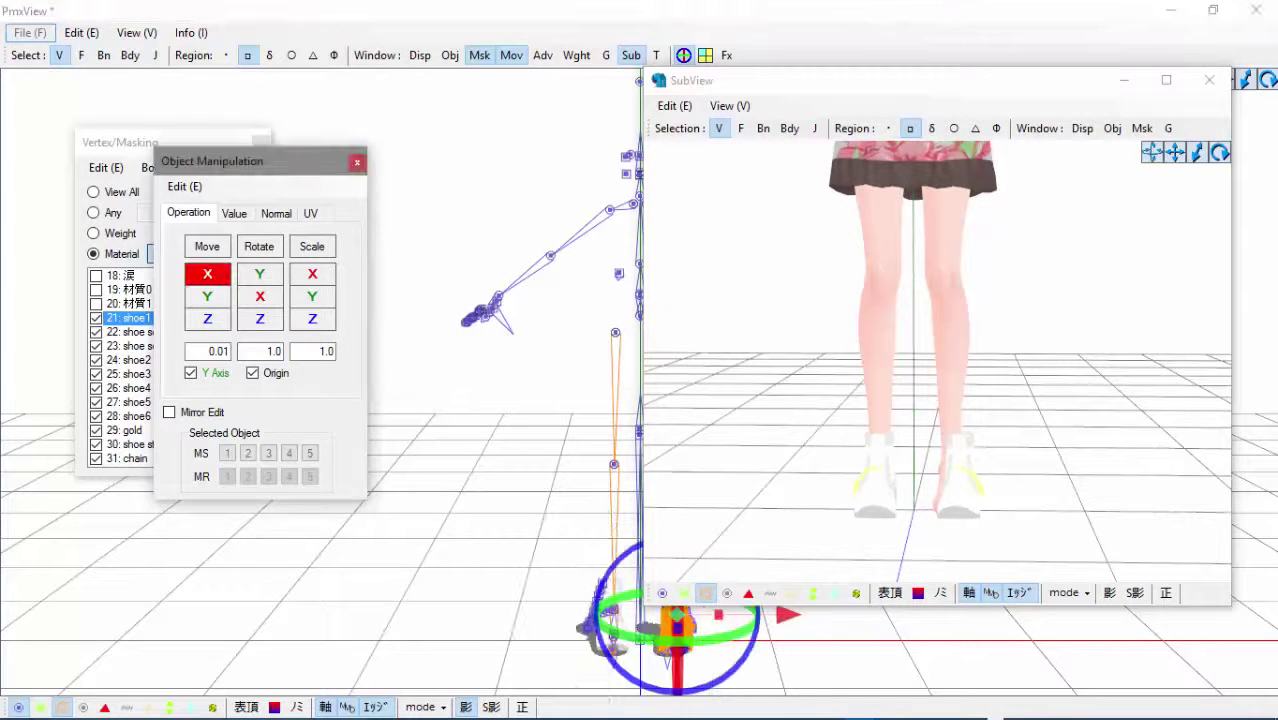
- Hide all boot materials and toggle the skin materials one by one to find the skin covering the feet
{"action": "left_click_drag", "start_coordinate": [96, 318], "coordinate": [97, 402]}
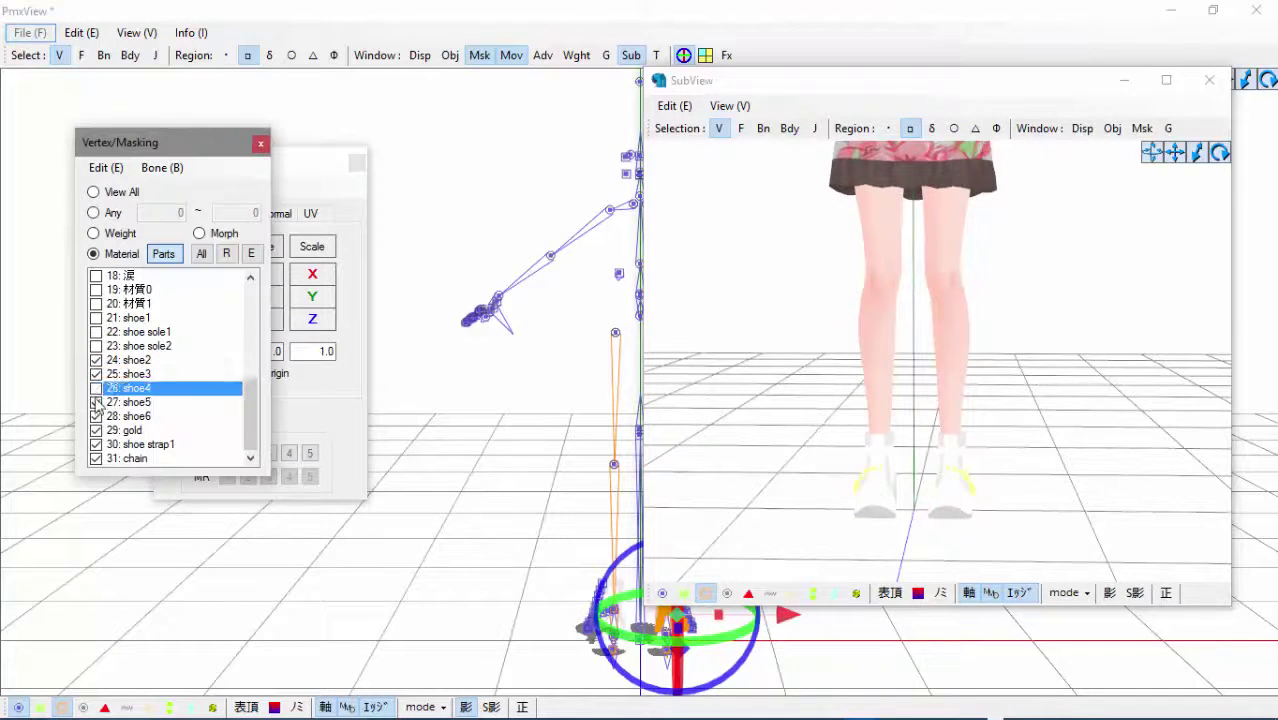
{"action": "left_click", "coordinate": [97, 277]}
{"action": "double_click", "coordinate": [97, 290]}
{"action": "left_click_drag", "start_coordinate": [709, 86], "coordinate": [1054, 148]}
{"action": "left_click", "coordinate": [97, 290]}
{"action": "left_click", "coordinate": [97, 290]}
{"action": "double_click", "coordinate": [97, 304]}
{"action": "left_click", "coordinate": [96, 318]}
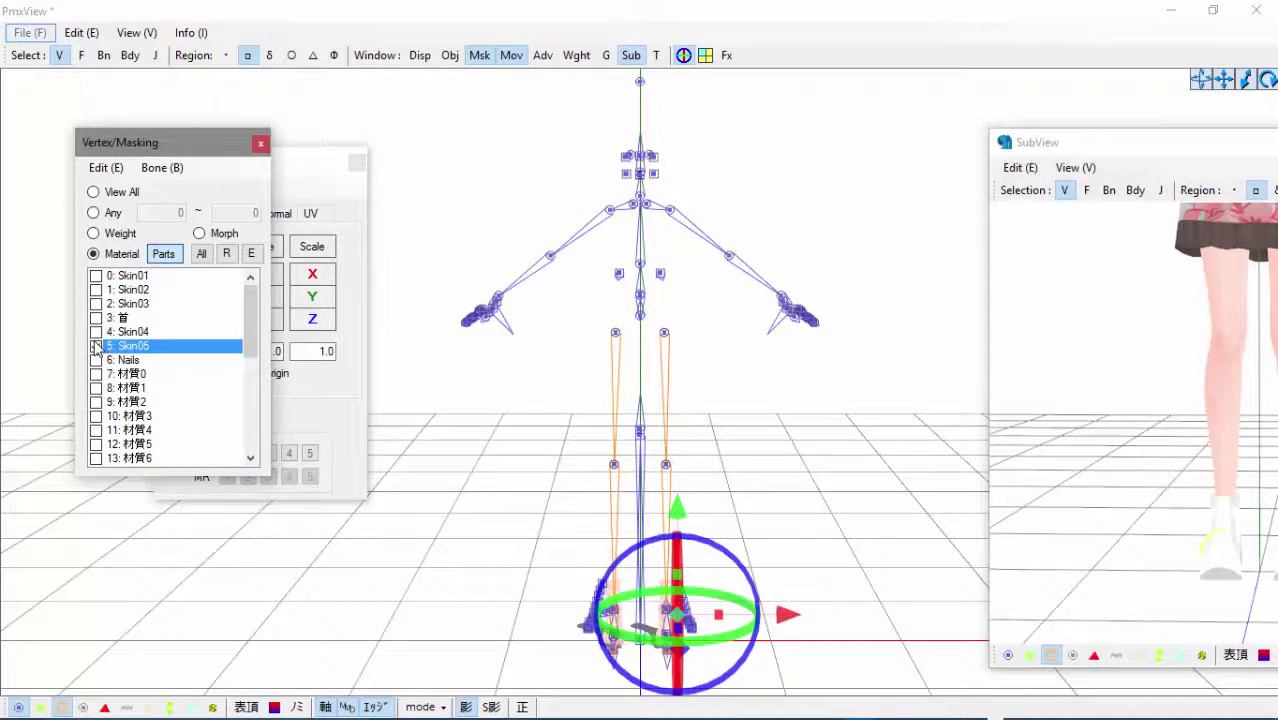
- Try to delete the whole Skin05 material part
{"action": "right_click_drag", "start_coordinate": [360, 475], "coordinate": [455, 470]}
{"action": "right_click", "coordinate": [137, 346]}
{"action": "left_click", "coordinate": [206, 545]}
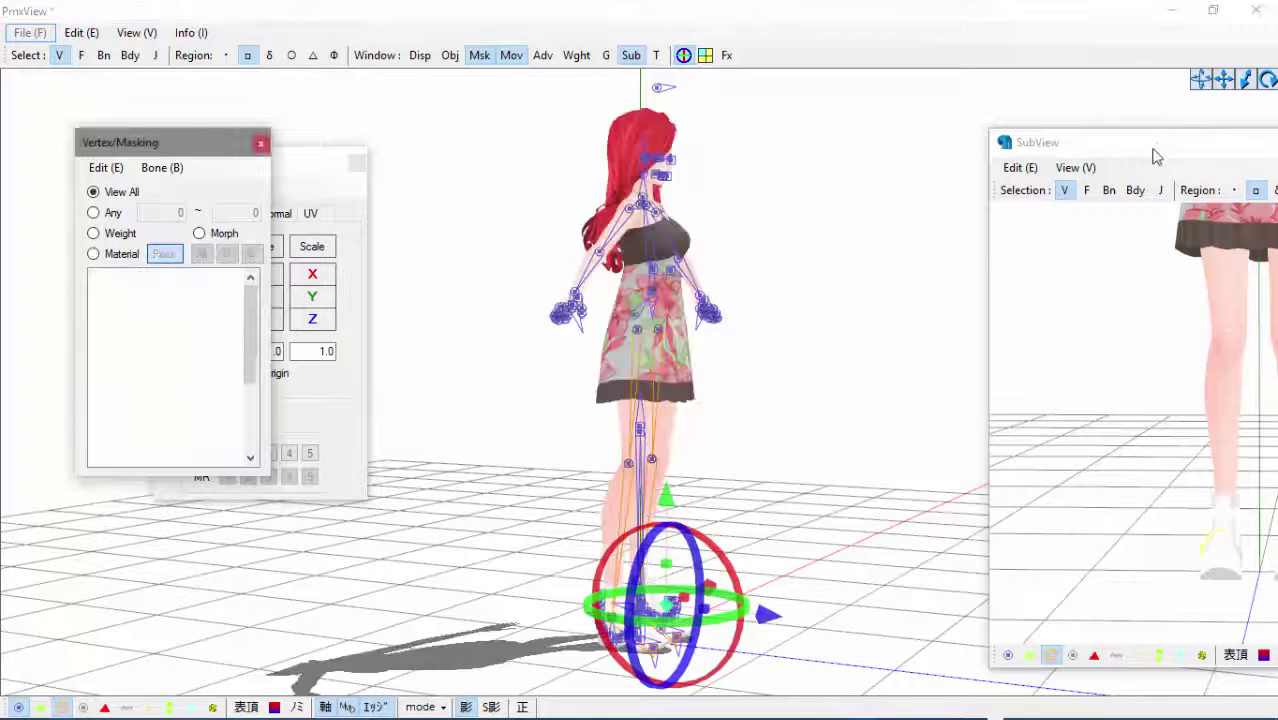
{"action": "left_click_drag", "start_coordinate": [1155, 156], "coordinate": [982, 157]}
{"action": "left_click", "coordinate": [502, 247]}
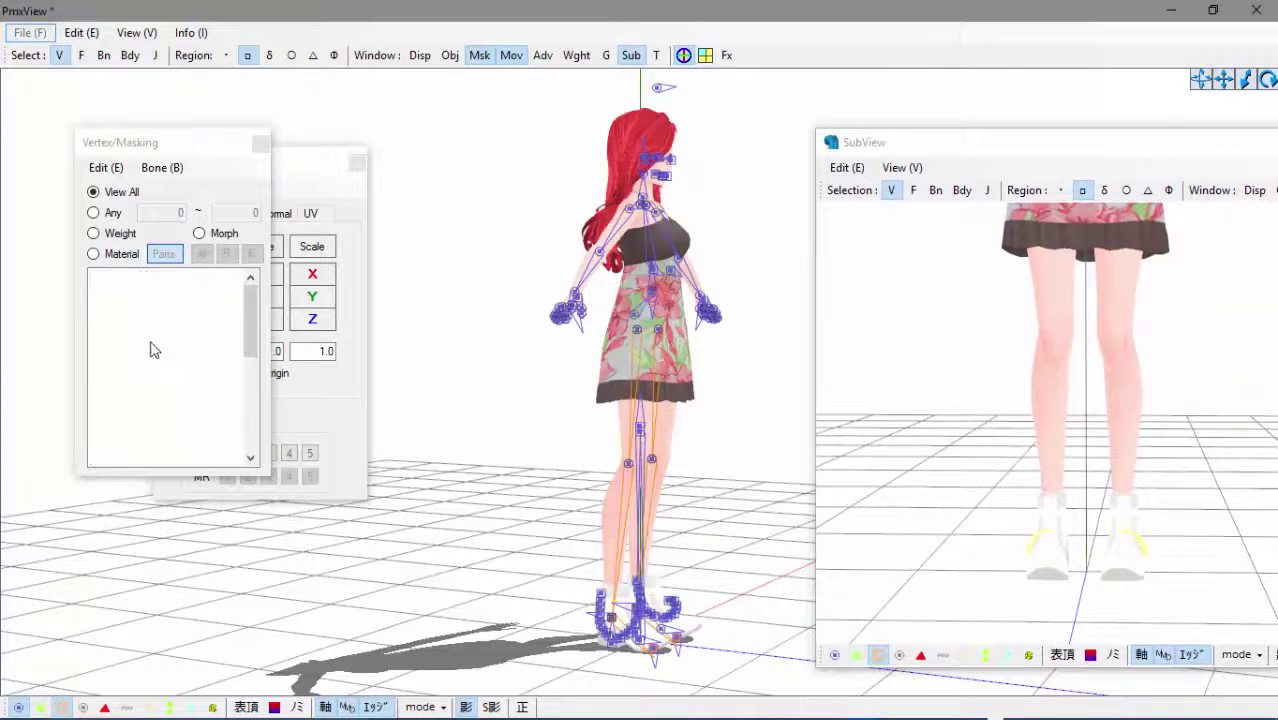
- Show only the Skin05 material, select its foot vertices in the front view and split them into a separate part
{"action": "left_click", "coordinate": [97, 318]}
{"action": "left_click", "coordinate": [522, 707]}
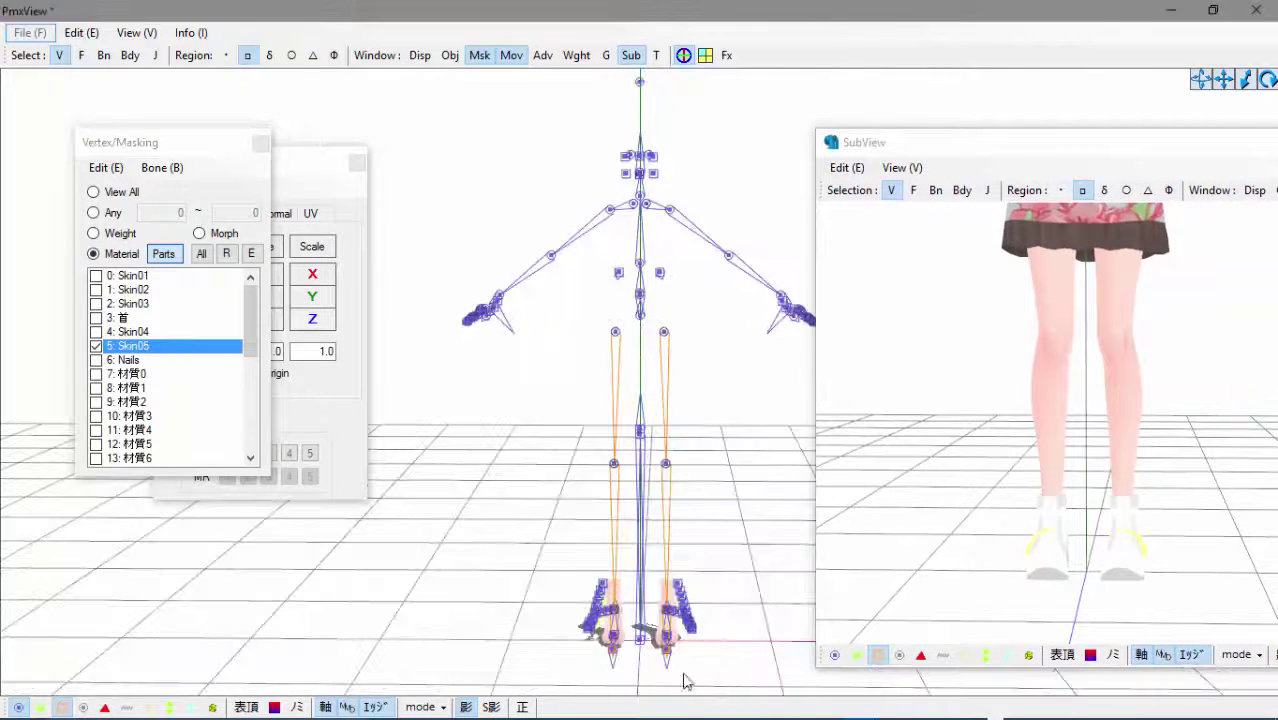
{"action": "scroll", "coordinate": [108, 461], "scroll_direction": "up", "scroll_amount": 2}
{"action": "right_click", "coordinate": [124, 347]}
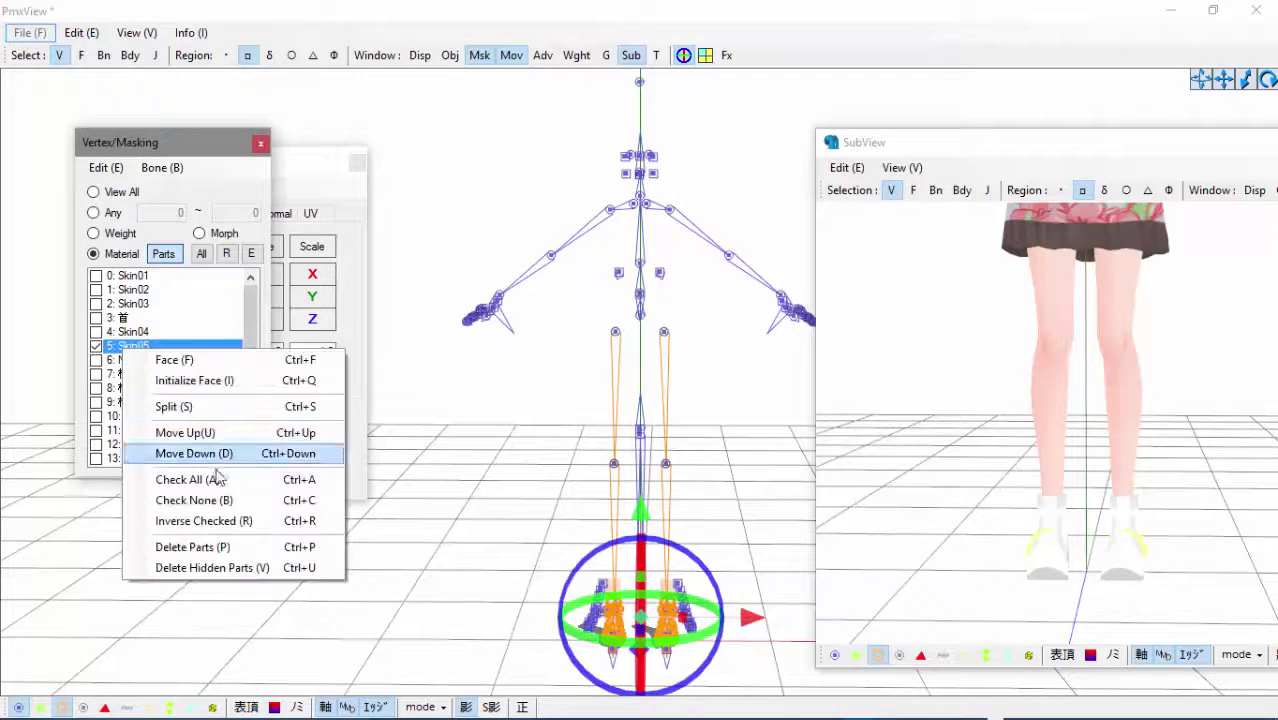
{"action": "left_click", "coordinate": [204, 408]}
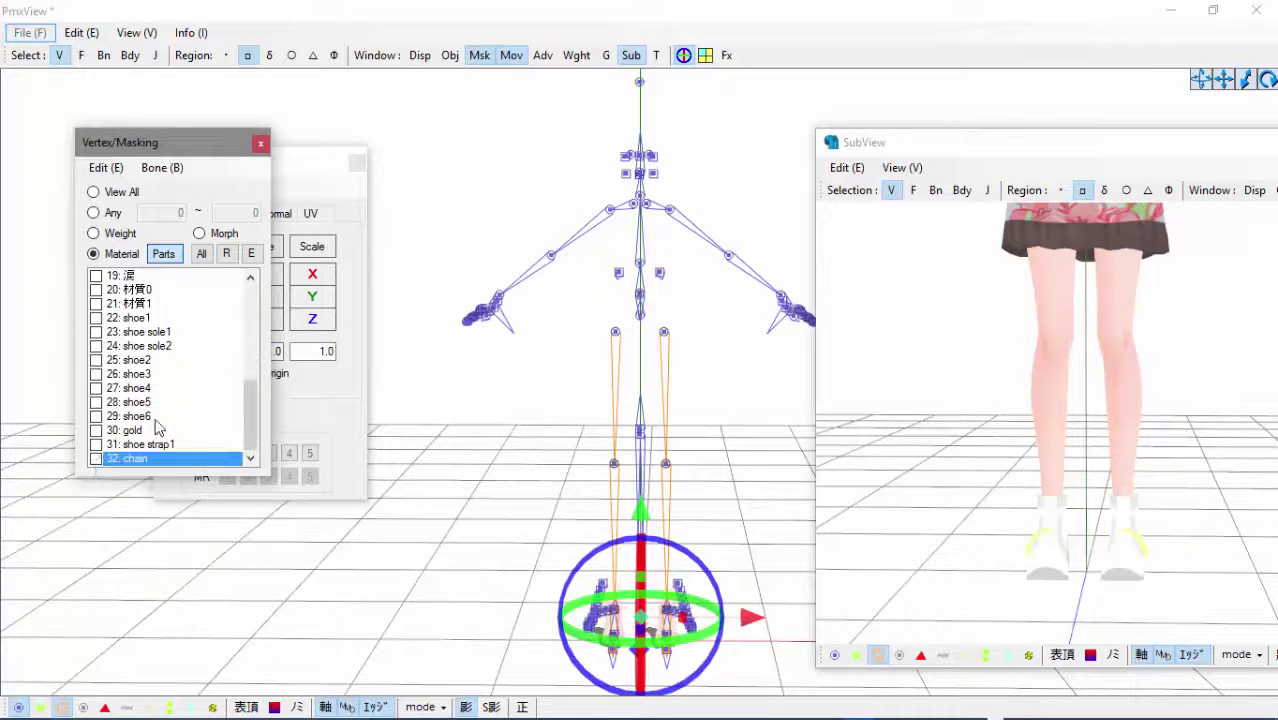
- Delete the split-off foot skin part so that no foot skin remains inside the boots
{"action": "scroll", "coordinate": [155, 428], "scroll_direction": "up", "scroll_amount": 7}
{"action": "right_click", "coordinate": [121, 356]}
{"action": "left_click", "coordinate": [203, 548]}
{"action": "right_click_drag", "start_coordinate": [900, 440], "coordinate": [961, 458]}
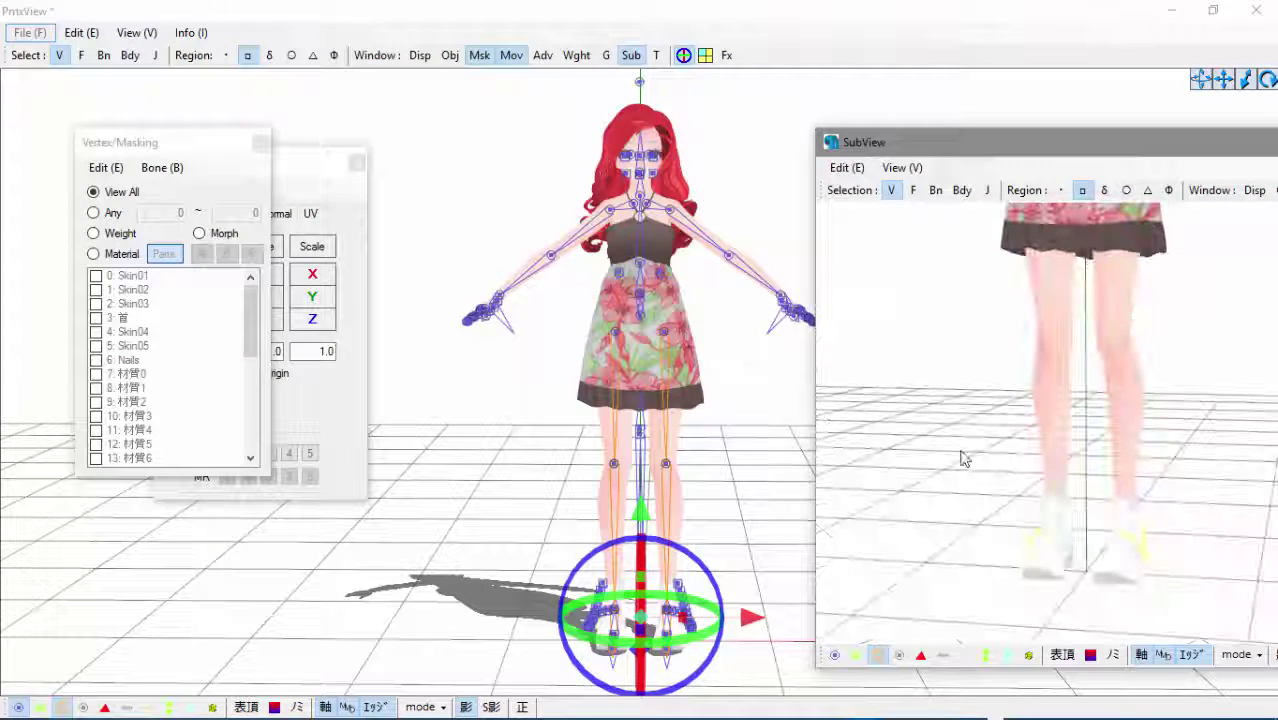
- Switch to the Pmx Editor's shoe1 material and look through the base model folders in File Explorer
{"action": "left_click", "coordinate": [857, 699]}
{"action": "left_click_drag", "start_coordinate": [186, 212], "coordinate": [184, 298]}
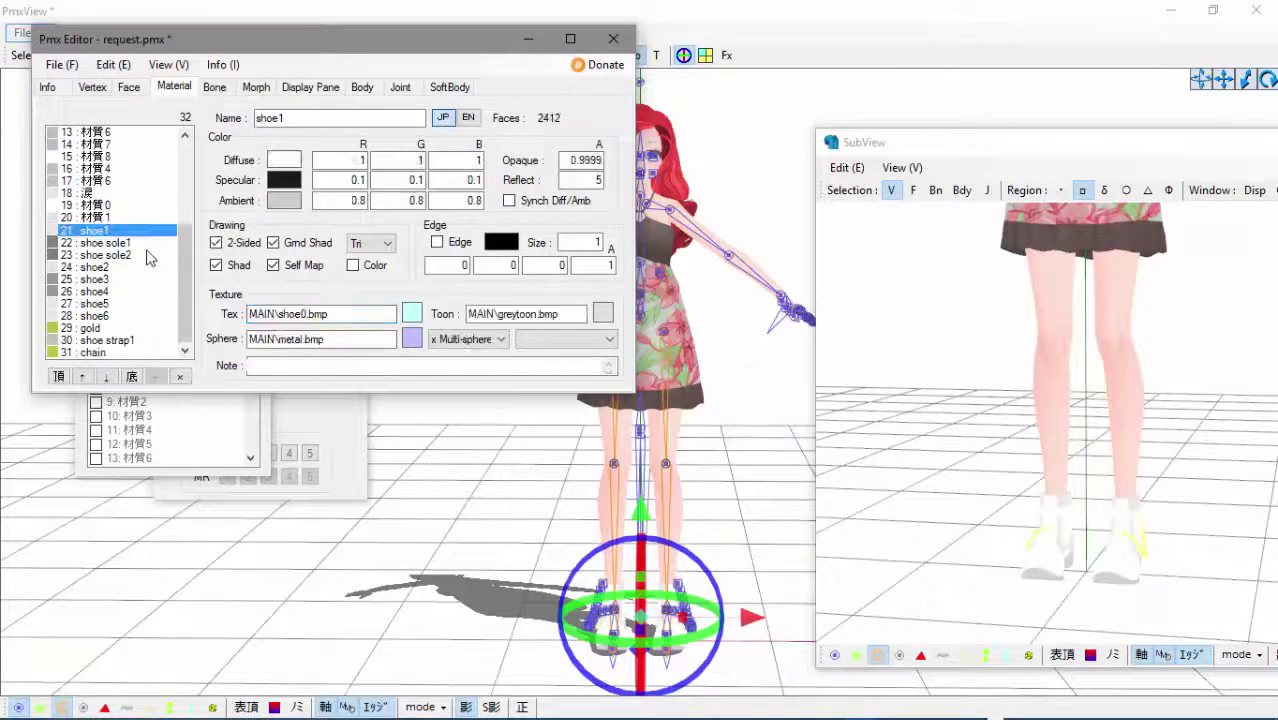
{"action": "left_click", "coordinate": [428, 707]}
{"action": "left_click", "coordinate": [315, 616]}
{"action": "left_click", "coordinate": [152, 263]}
{"action": "left_click_drag", "start_coordinate": [480, 133], "coordinate": [666, 89]}
{"action": "double_click", "coordinate": [660, 302]}
{"action": "left_click", "coordinate": [292, 218]}
{"action": "scroll", "coordinate": [725, 432], "scroll_direction": "down", "scroll_amount": 3}
{"action": "left_click", "coordinate": [291, 220]}
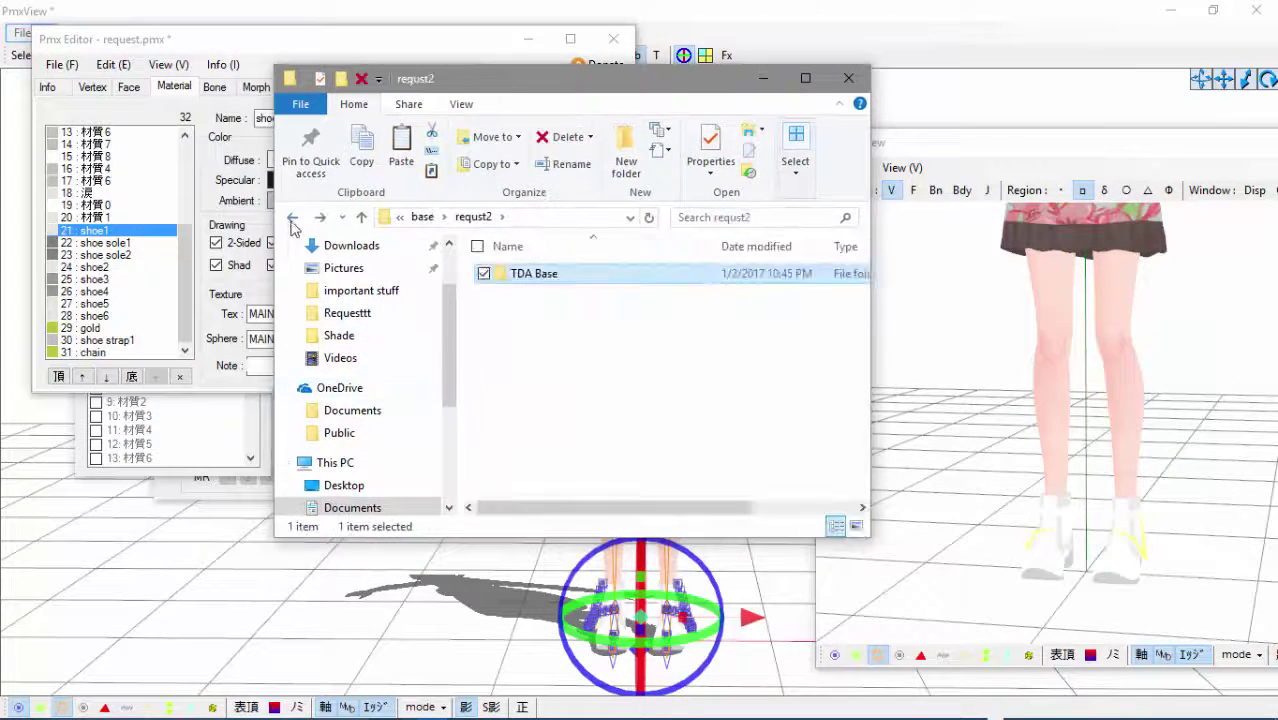
{"action": "left_click", "coordinate": [421, 220]}
{"action": "double_click", "coordinate": [590, 297]}
{"action": "scroll", "coordinate": [600, 370], "scroll_direction": "down", "scroll_amount": 4}
{"action": "left_click", "coordinate": [763, 79]}
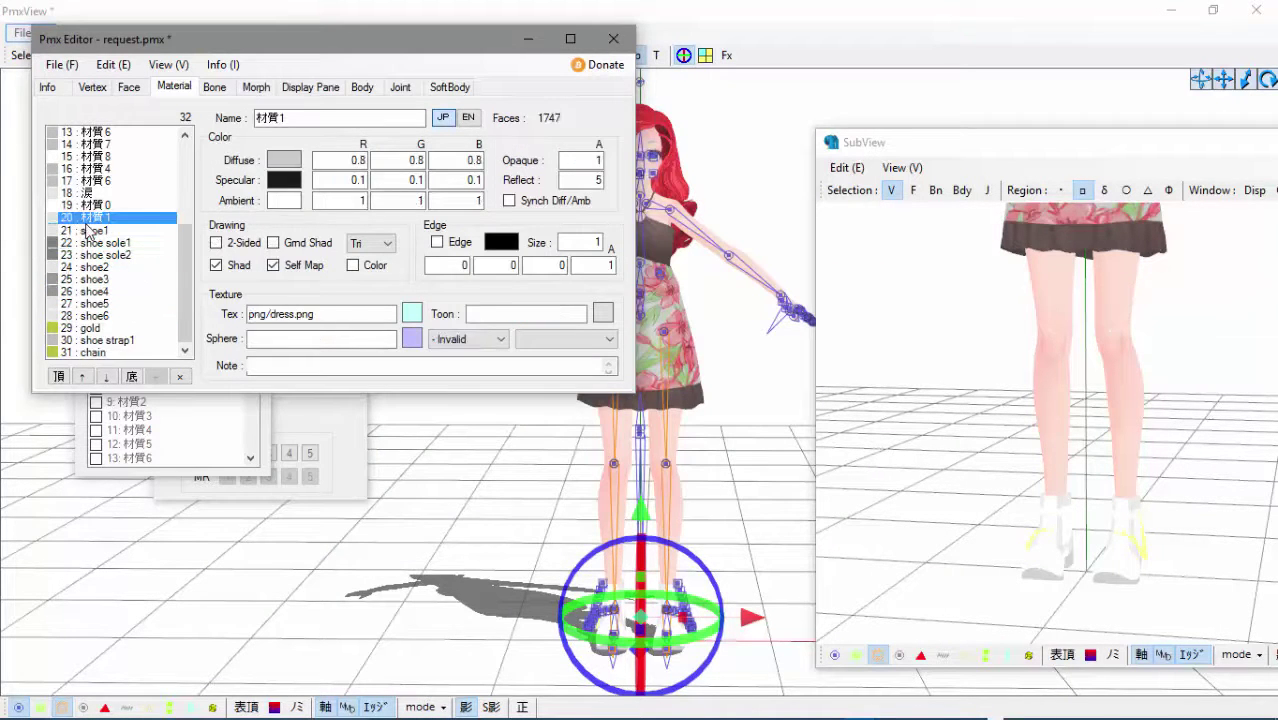
- Set the ambient and diffuse colors of the shoe1 material to black
{"action": "left_click", "coordinate": [289, 197]}
{"action": "left_click", "coordinate": [522, 297]}
{"action": "left_click", "coordinate": [471, 427]}
{"action": "left_click", "coordinate": [287, 200]}
{"action": "left_click", "coordinate": [445, 297]}
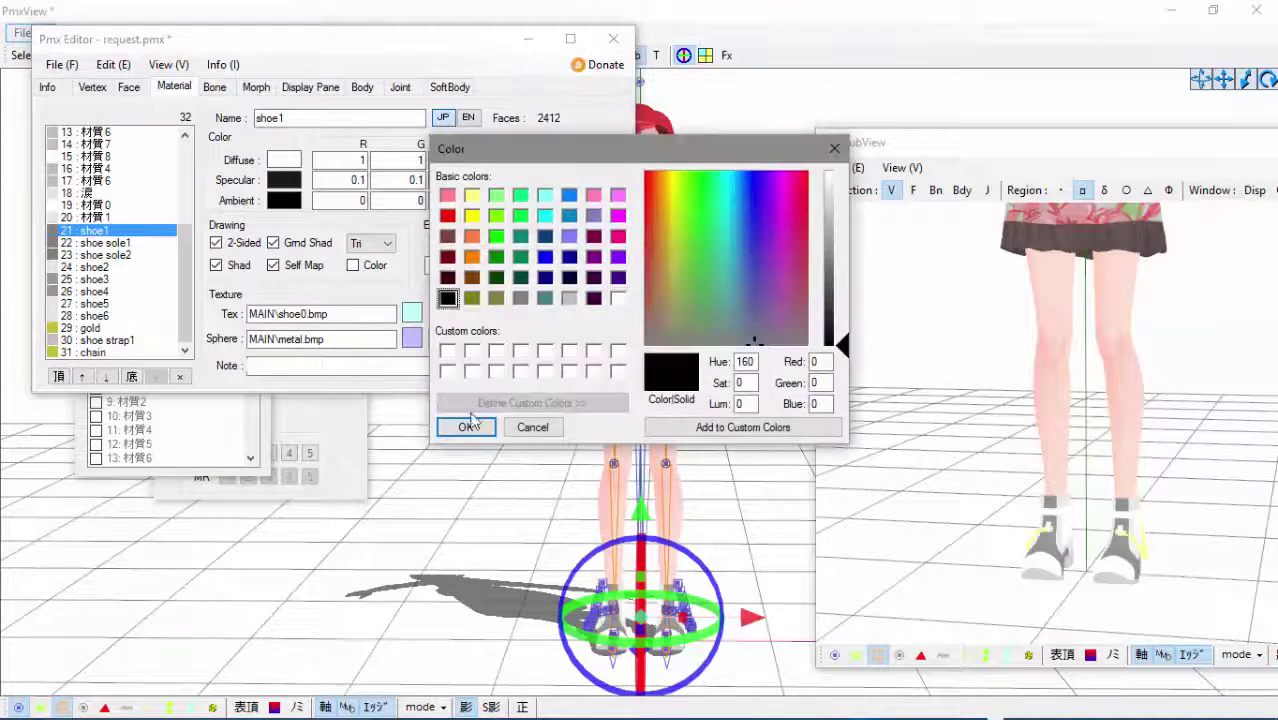
{"action": "left_click", "coordinate": [471, 427]}
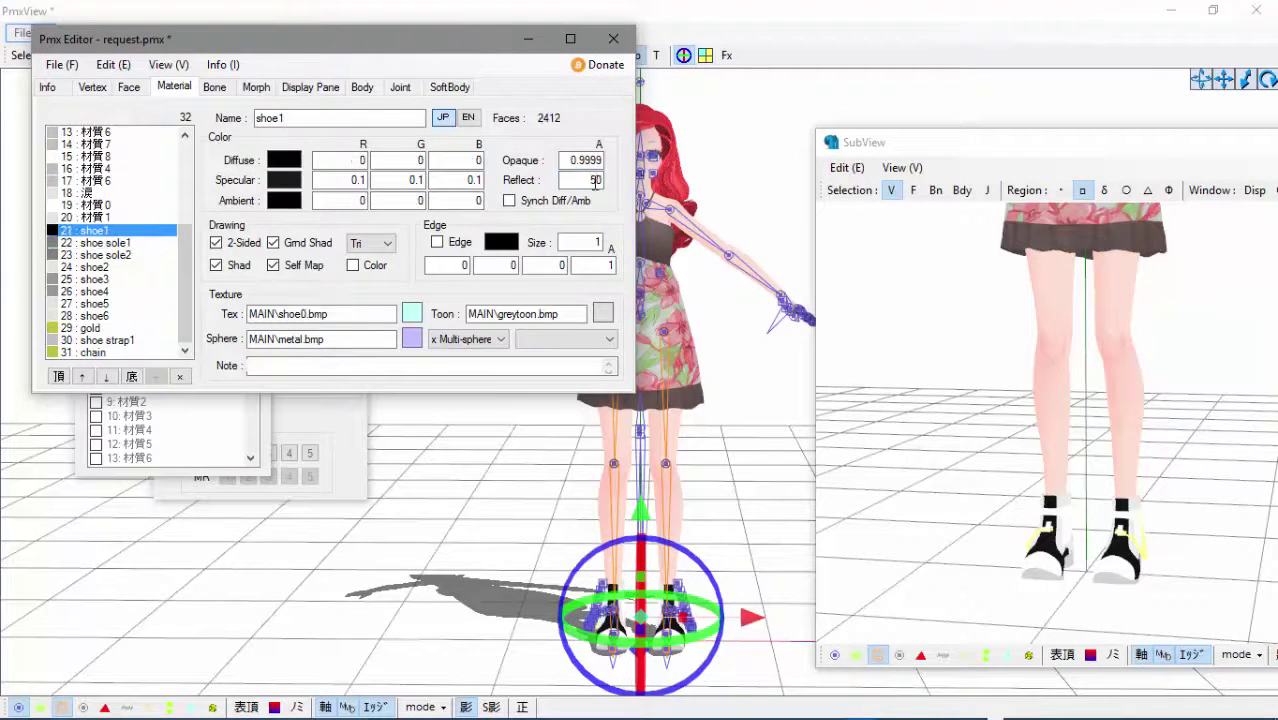
- Set the ambient color of the shoe sole1 material to black
{"action": "left_click", "coordinate": [286, 202]}
{"action": "left_click", "coordinate": [445, 297]}
{"action": "left_click", "coordinate": [471, 427]}
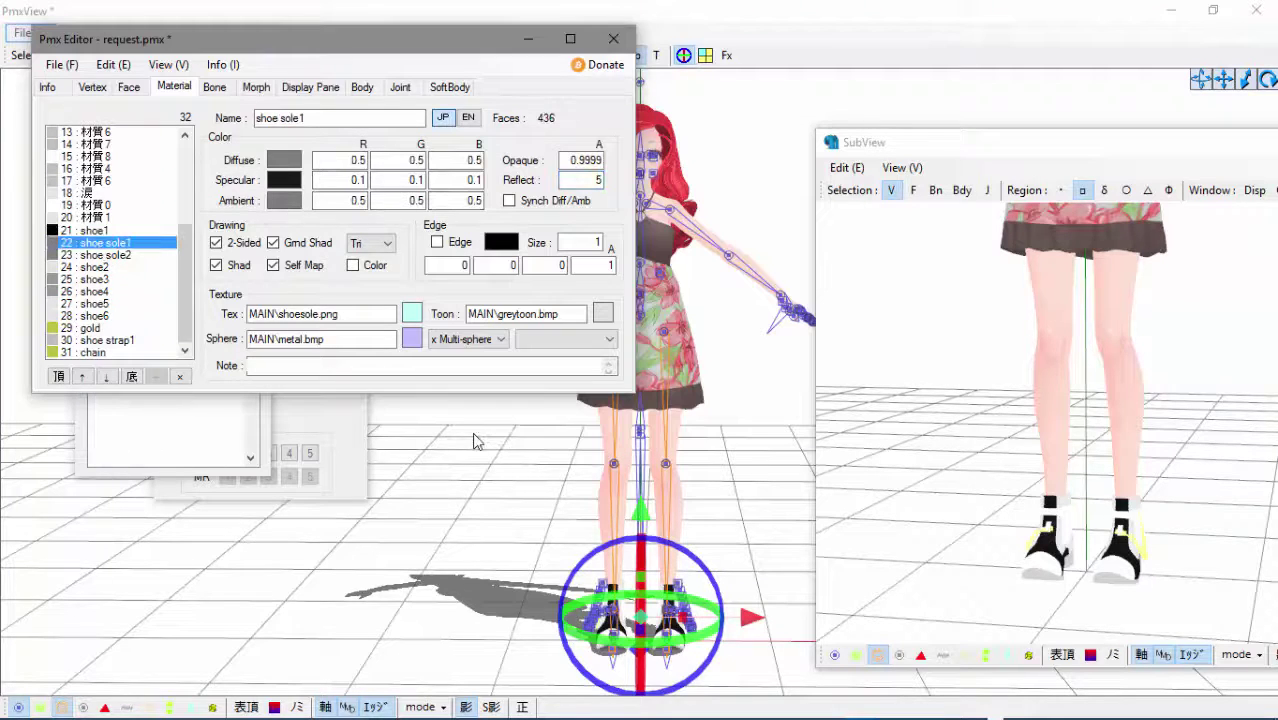
- Set shoe sole2's ambient color to medium grey and shoe sole1's diffuse color to black
{"action": "left_click", "coordinate": [286, 202]}
{"action": "left_click", "coordinate": [445, 297]}
{"action": "left_click", "coordinate": [463, 427]}
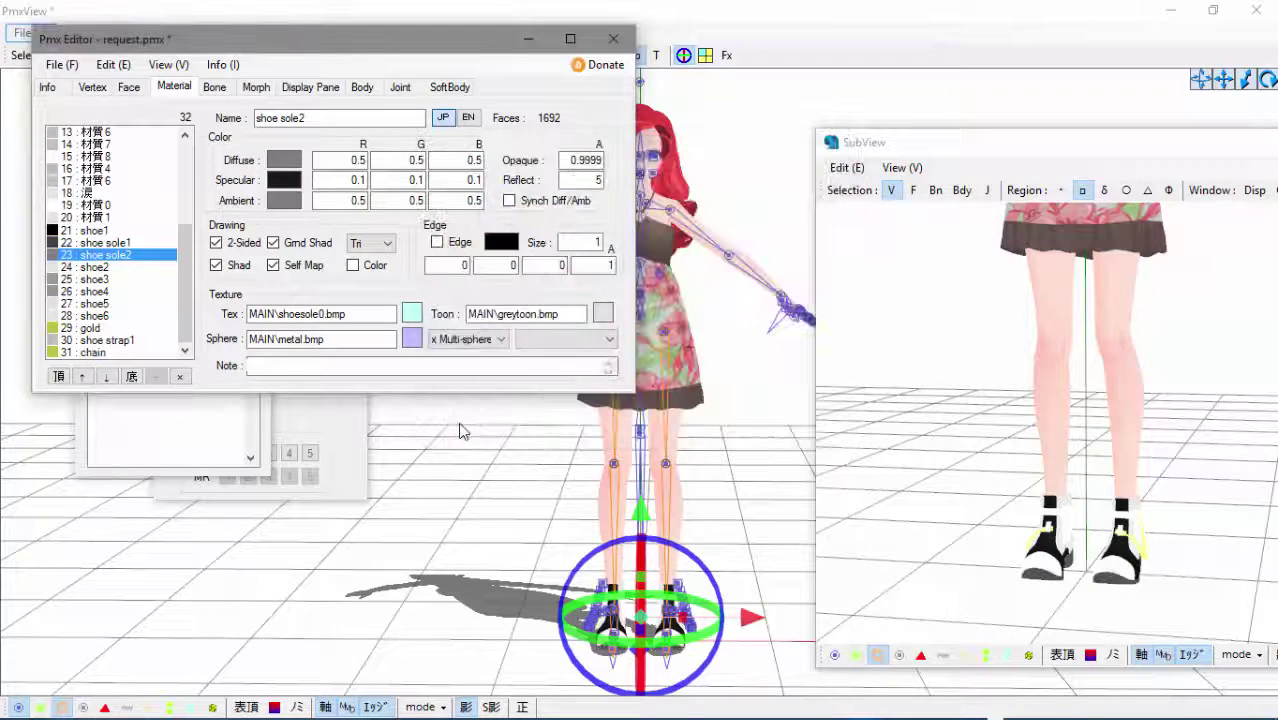
{"action": "left_click", "coordinate": [288, 200]}
{"action": "left_click", "coordinate": [474, 431]}
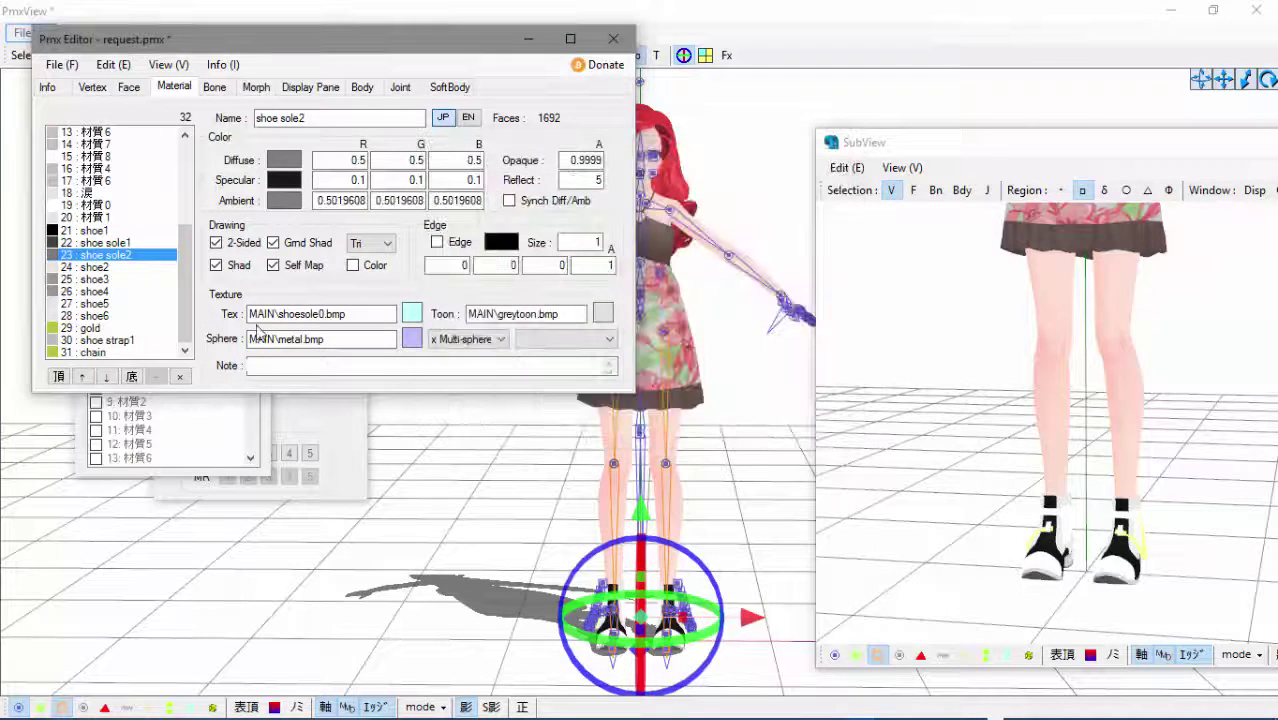
{"action": "left_click", "coordinate": [296, 163]}
{"action": "left_click", "coordinate": [462, 432]}
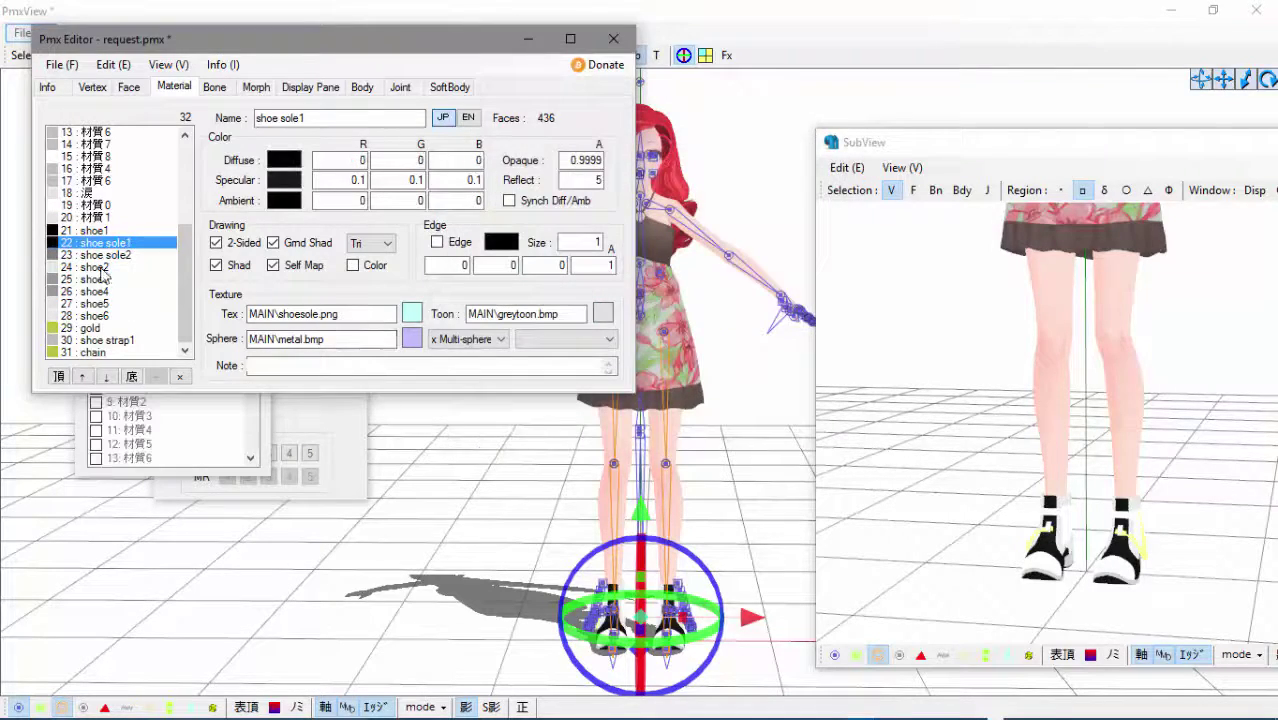
- Set the ambient and diffuse colors of the shoe2 material to black
{"action": "left_click", "coordinate": [100, 268]}
{"action": "left_click", "coordinate": [287, 201]}
{"action": "left_click", "coordinate": [445, 297]}
{"action": "left_click", "coordinate": [475, 431]}
{"action": "left_click", "coordinate": [542, 709]}
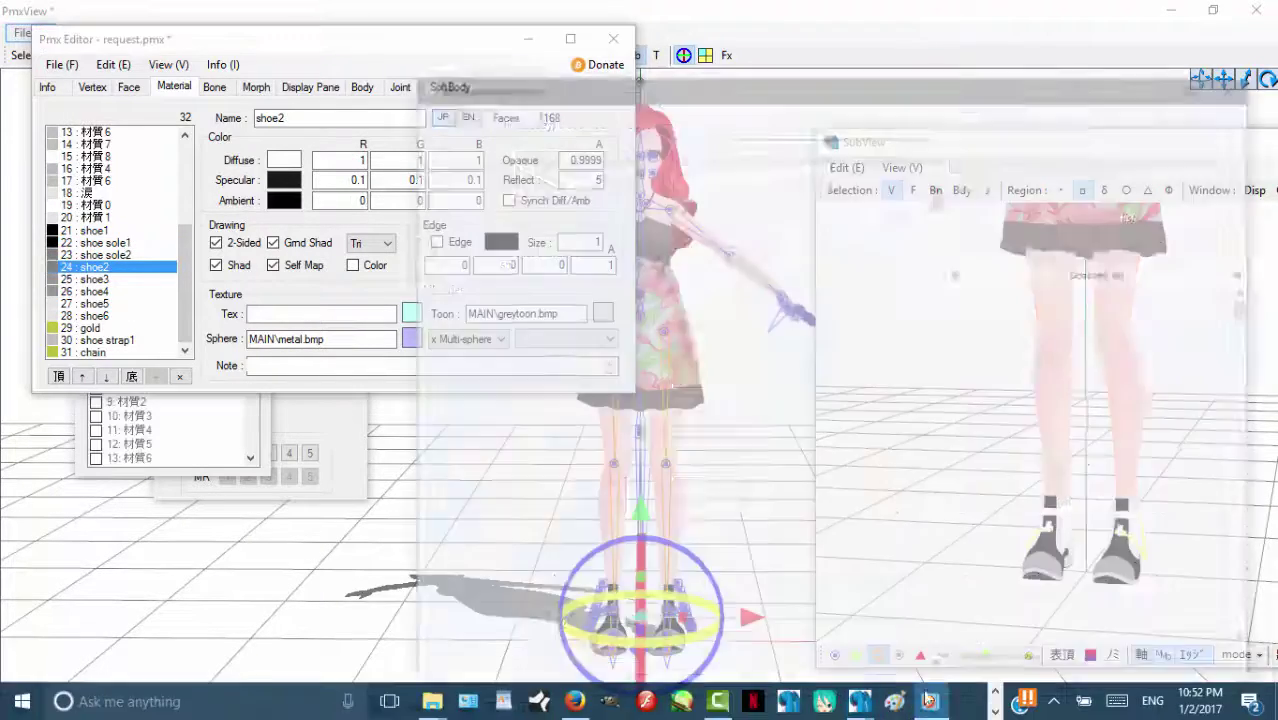
{"action": "left_click", "coordinate": [1162, 14]}
{"action": "left_click", "coordinate": [285, 161]}
{"action": "left_click", "coordinate": [449, 301]}
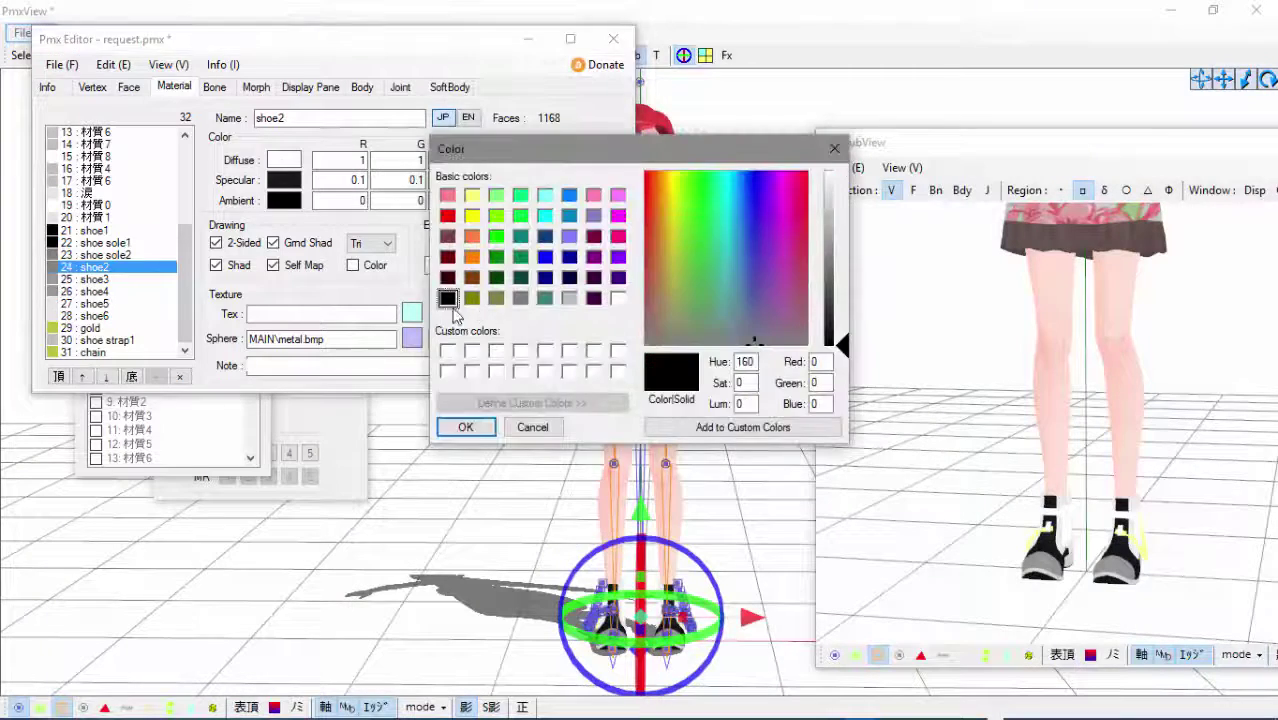
{"action": "left_click", "coordinate": [479, 425]}
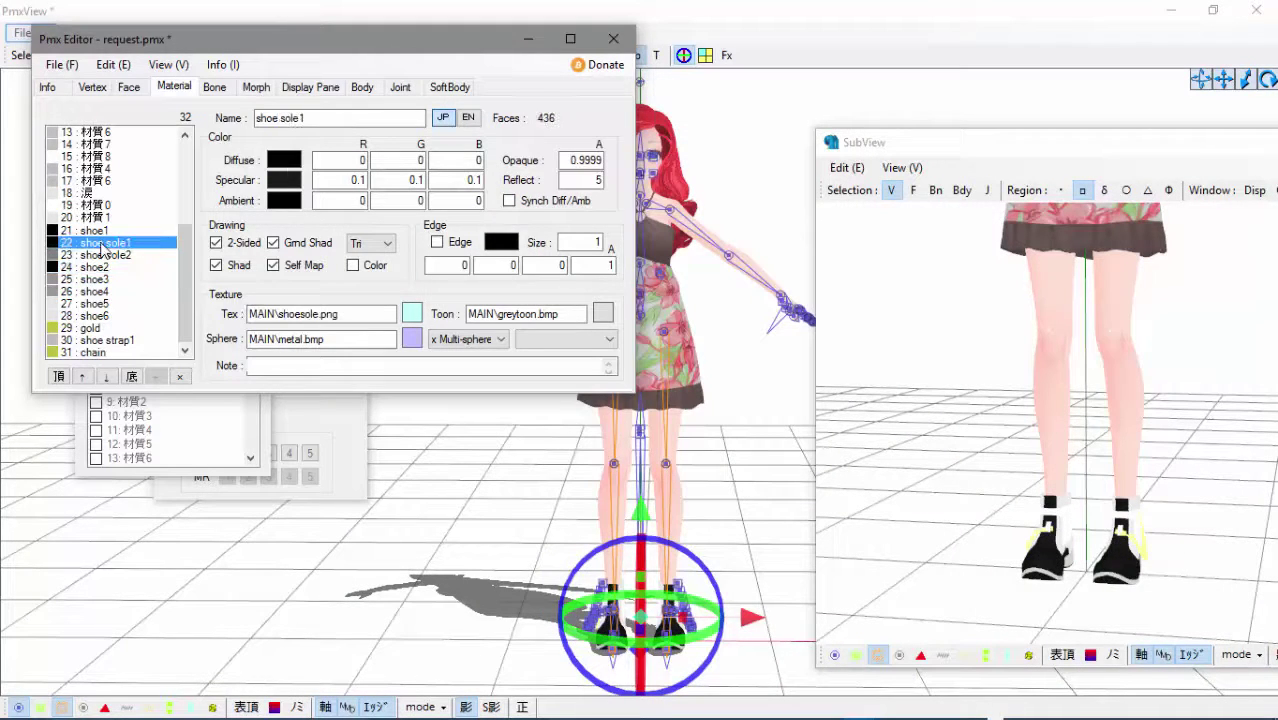
- Try light grey as shoe1's diffuse color and return it to black
{"action": "left_click", "coordinate": [288, 162]}
{"action": "left_click", "coordinate": [569, 298]}
{"action": "left_click", "coordinate": [469, 430]}
{"action": "left_click", "coordinate": [286, 162]}
{"action": "left_click", "coordinate": [446, 298]}
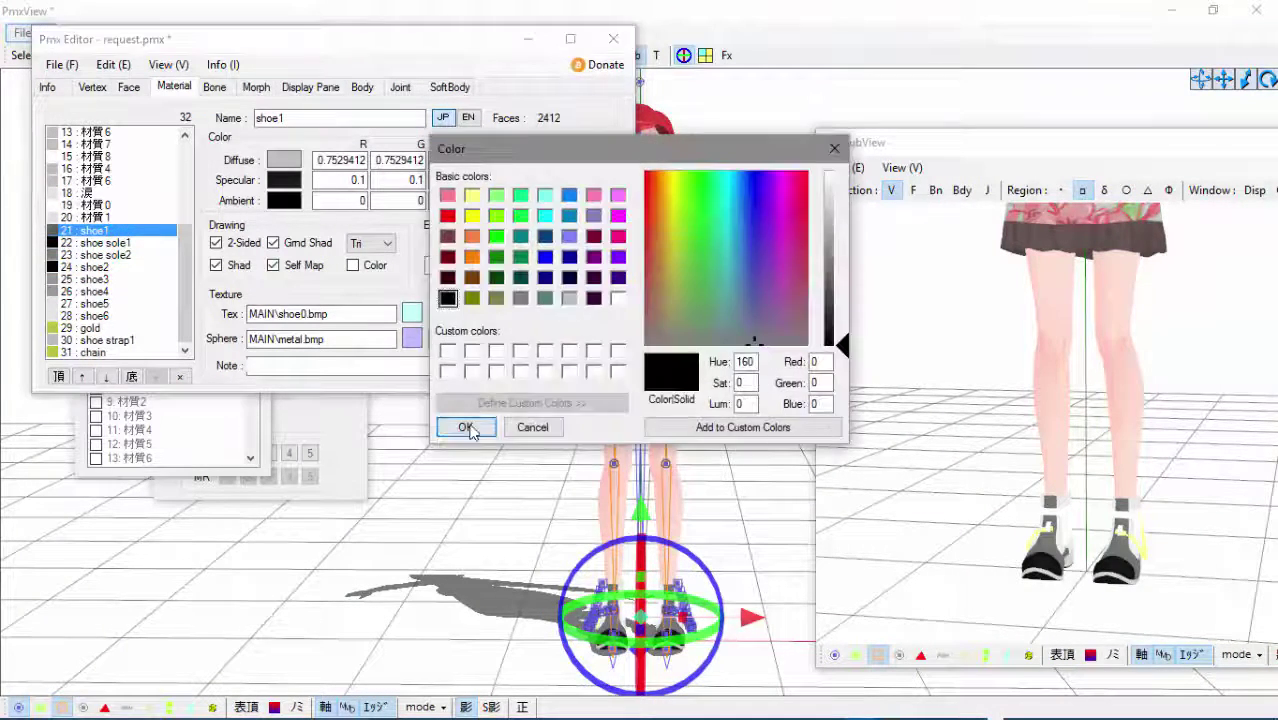
{"action": "left_click", "coordinate": [470, 428]}
- Try medium grey as shoe sole1's diffuse color and return it to black
{"action": "left_click", "coordinate": [114, 244]}
{"action": "left_click", "coordinate": [286, 161]}
{"action": "left_click", "coordinate": [524, 299]}
{"action": "left_click", "coordinate": [469, 428]}
{"action": "left_click", "coordinate": [286, 161]}
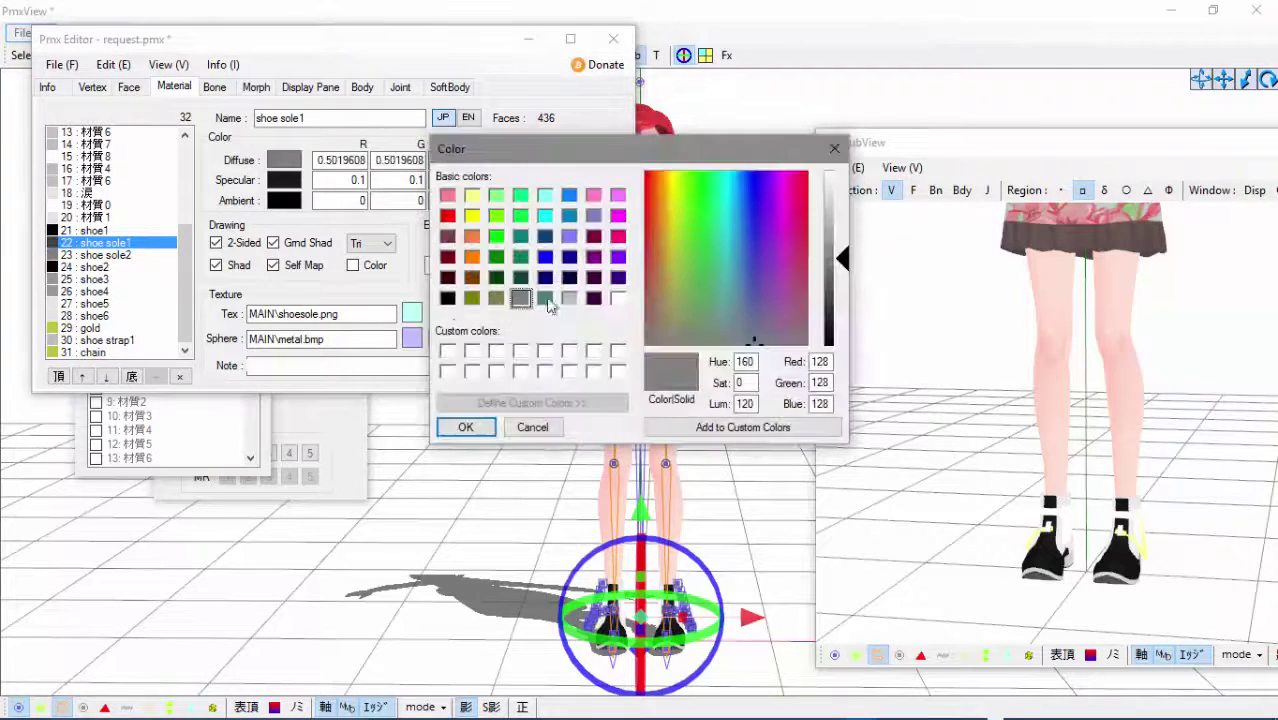
{"action": "left_click", "coordinate": [446, 298]}
{"action": "left_click", "coordinate": [470, 428]}
- Set the diffuse and ambient colors of the shoe sole2 material to black
{"action": "left_click", "coordinate": [281, 166]}
{"action": "left_click", "coordinate": [447, 298]}
{"action": "left_click", "coordinate": [471, 428]}
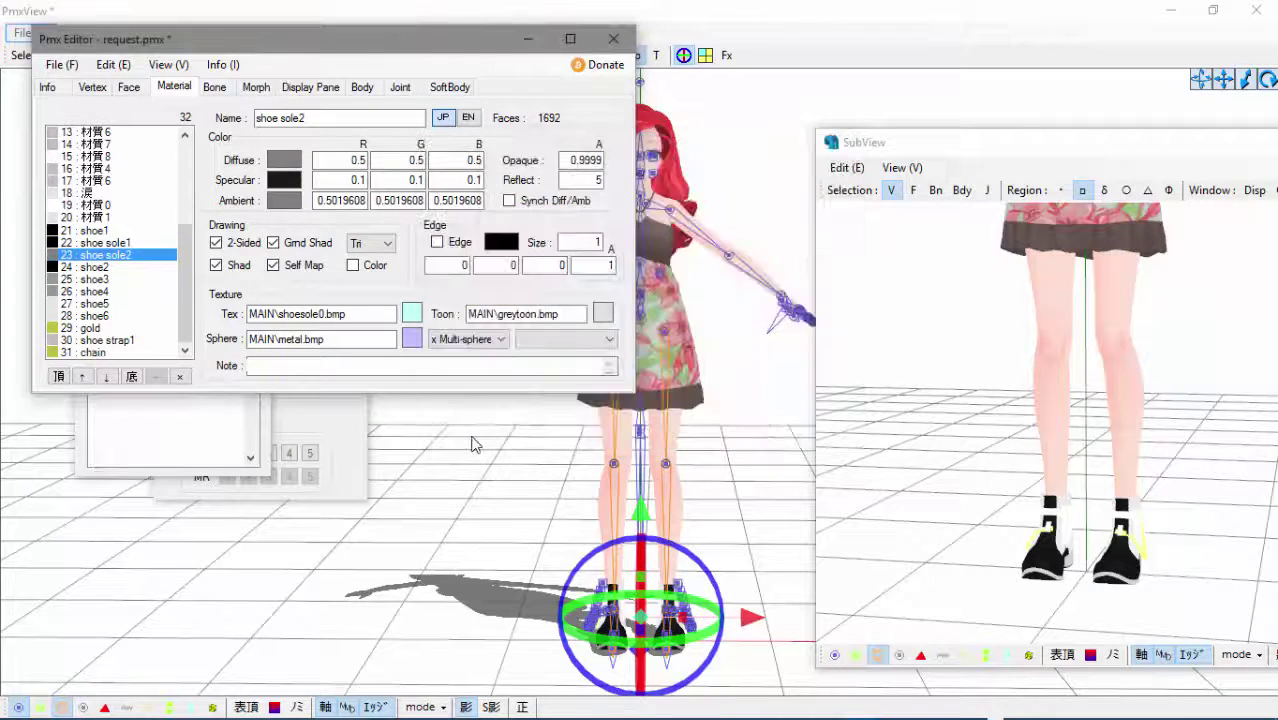
{"action": "left_click", "coordinate": [284, 163]}
{"action": "left_click", "coordinate": [524, 299]}
{"action": "left_click", "coordinate": [470, 428]}
- Set the diffuse color of the shoe2 toe material to medium grey
{"action": "left_click", "coordinate": [105, 268]}
{"action": "left_click", "coordinate": [285, 162]}
{"action": "left_click", "coordinate": [523, 299]}
{"action": "left_click", "coordinate": [462, 426]}
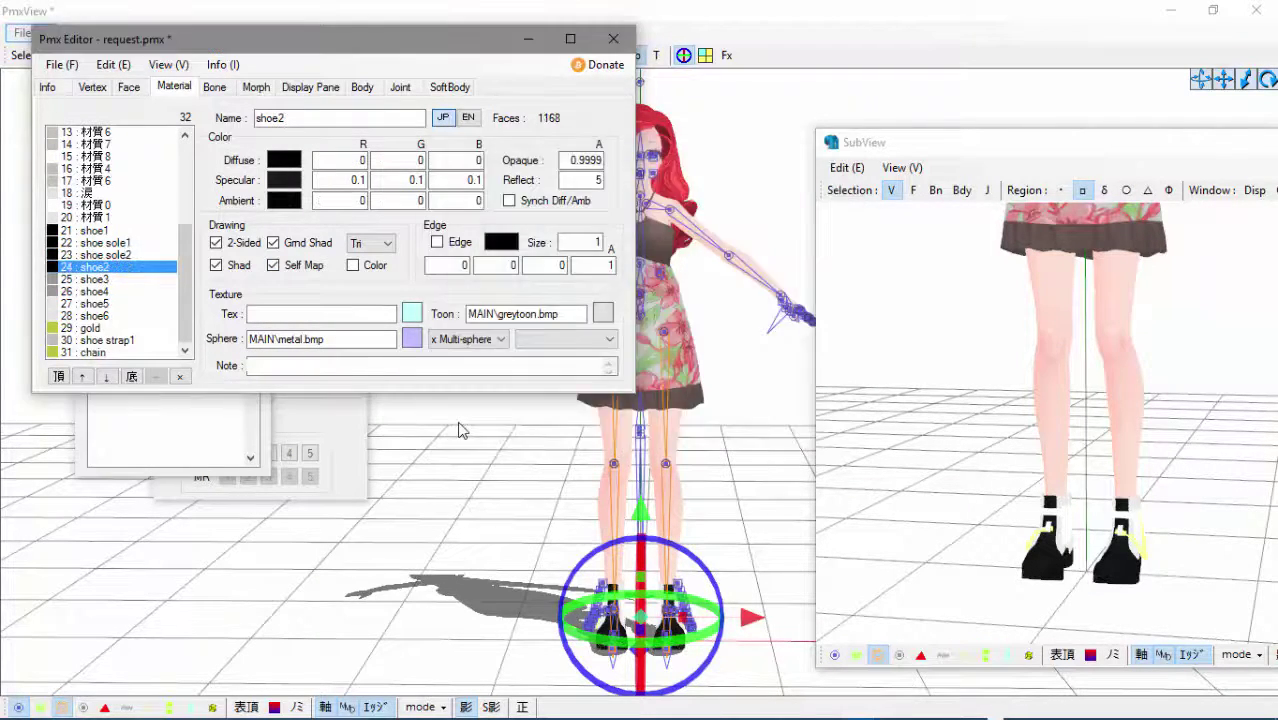
- Set the diffuse and ambient colors of the shoe3 material to black
{"action": "left_click", "coordinate": [104, 280]}
{"action": "left_click", "coordinate": [285, 162]}
{"action": "left_click", "coordinate": [446, 298]}
{"action": "left_click", "coordinate": [469, 428]}
{"action": "left_click", "coordinate": [284, 203]}
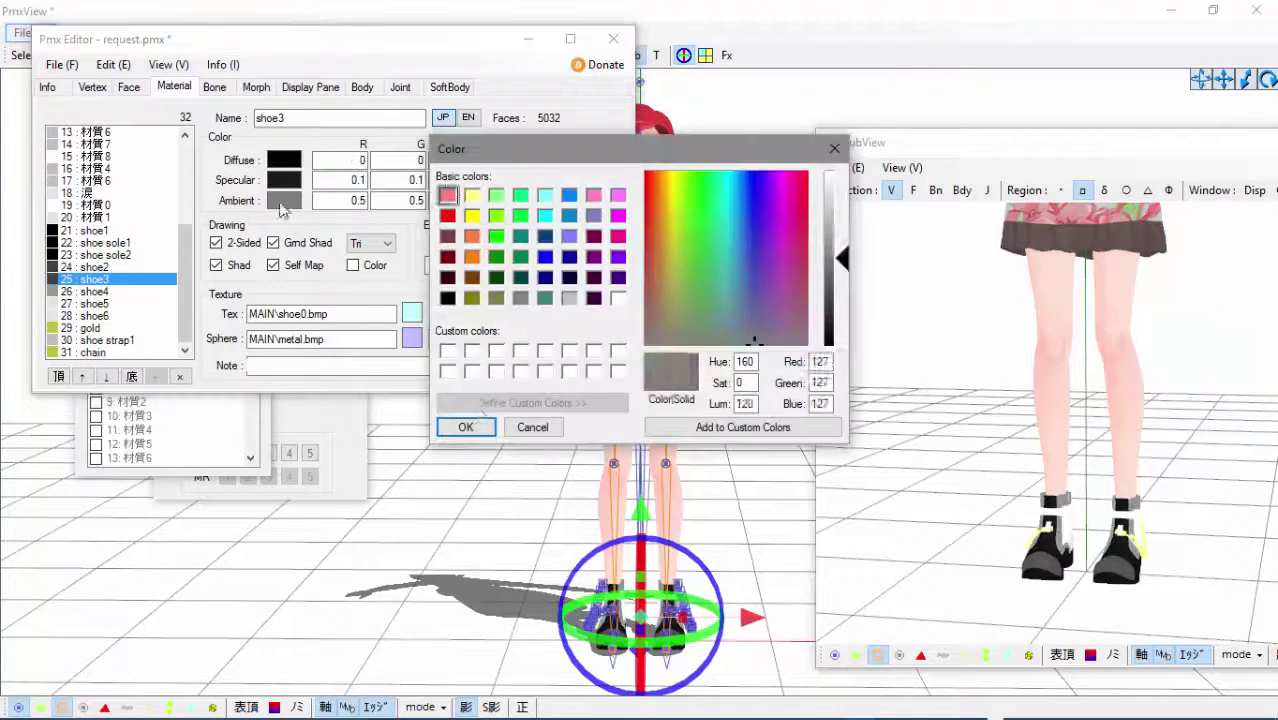
{"action": "left_click", "coordinate": [446, 298]}
{"action": "left_click", "coordinate": [468, 427]}
- Set the diffuse and ambient colors of the shoe4 material to black
{"action": "left_click", "coordinate": [285, 162]}
{"action": "left_click", "coordinate": [446, 298]}
{"action": "left_click", "coordinate": [461, 427]}
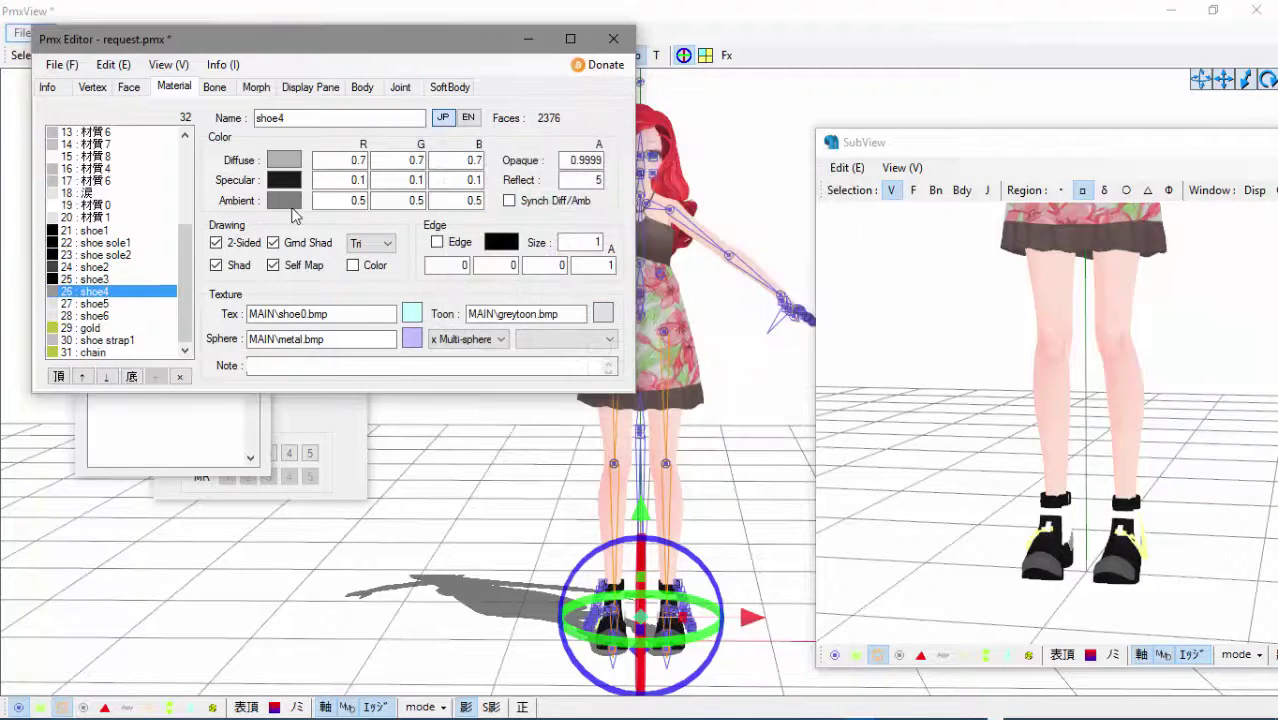
{"action": "left_click", "coordinate": [288, 204]}
{"action": "left_click", "coordinate": [446, 298]}
{"action": "left_click", "coordinate": [461, 426]}
- Set the diffuse and ambient colors of the shoe5 material to black
{"action": "left_click", "coordinate": [95, 303]}
{"action": "left_click", "coordinate": [284, 160]}
{"action": "left_click", "coordinate": [458, 424]}
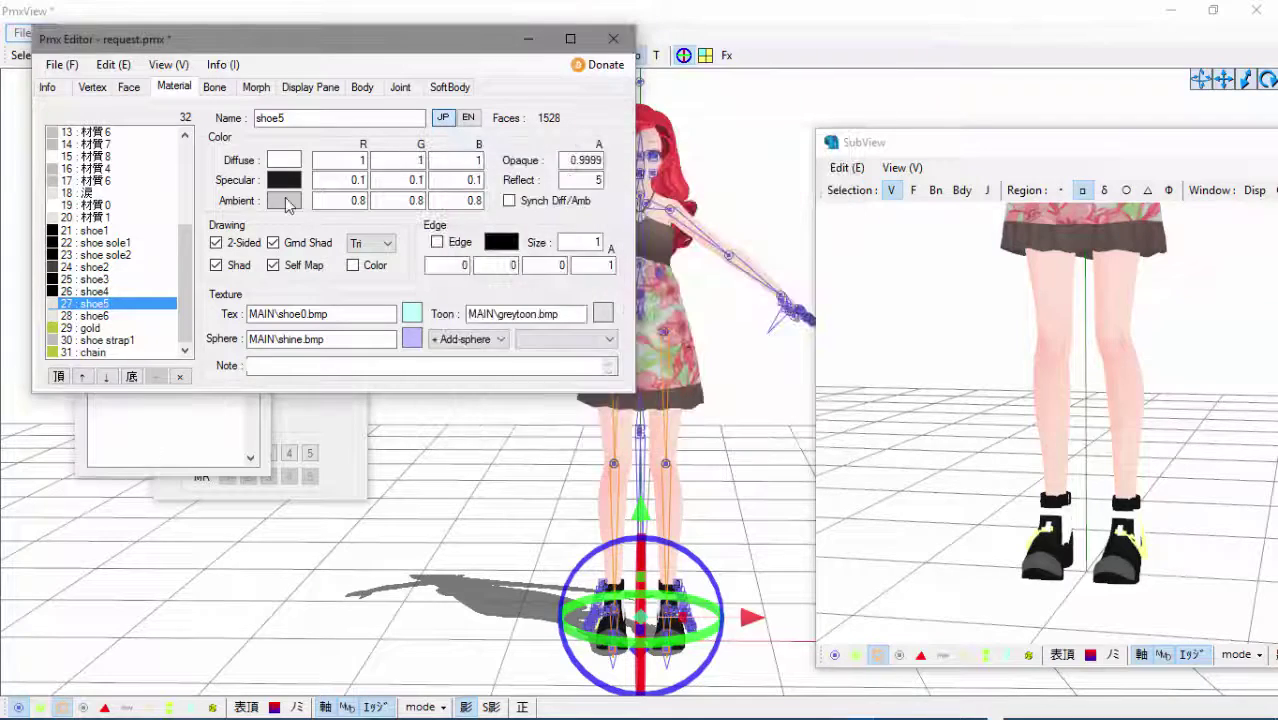
{"action": "left_click", "coordinate": [284, 160]}
{"action": "left_click", "coordinate": [458, 424]}
- Set the diffuse and ambient colors of the shoe6 material to black
{"action": "left_click", "coordinate": [285, 162]}
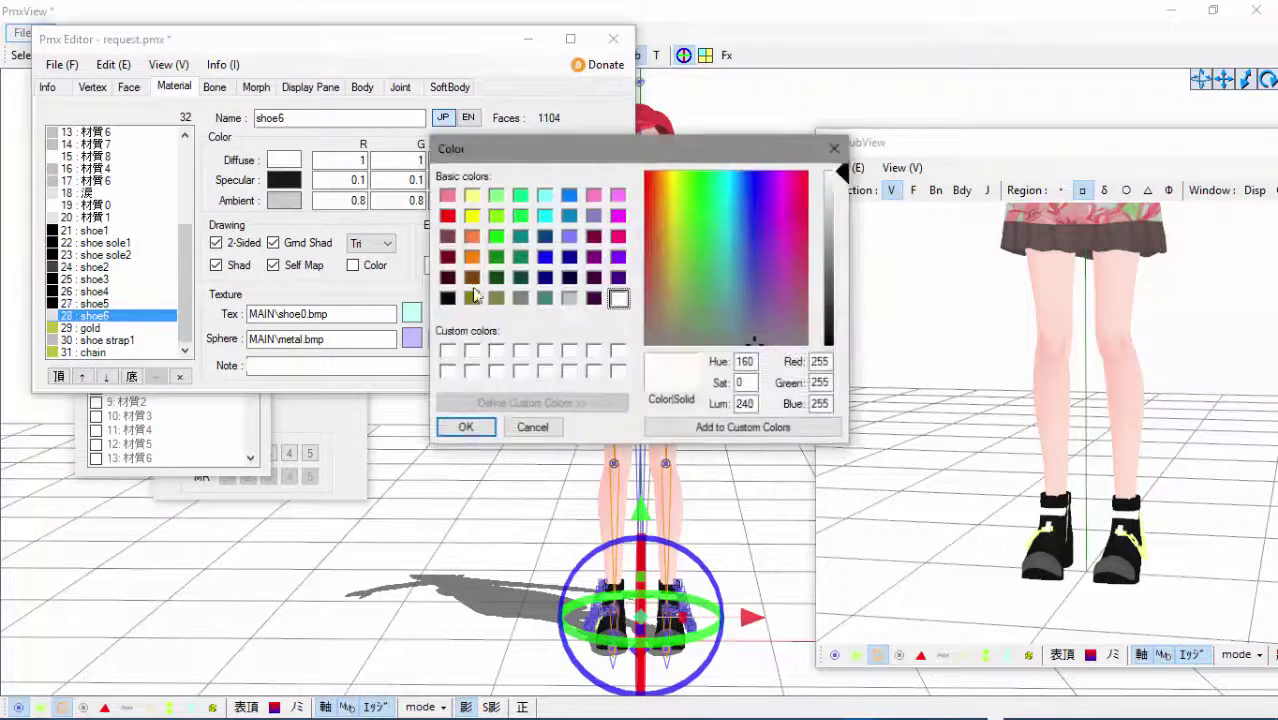
{"action": "left_click", "coordinate": [447, 298]}
{"action": "left_click", "coordinate": [462, 427]}
{"action": "left_click", "coordinate": [289, 202]}
{"action": "left_click", "coordinate": [447, 298]}
{"action": "left_click", "coordinate": [462, 427]}
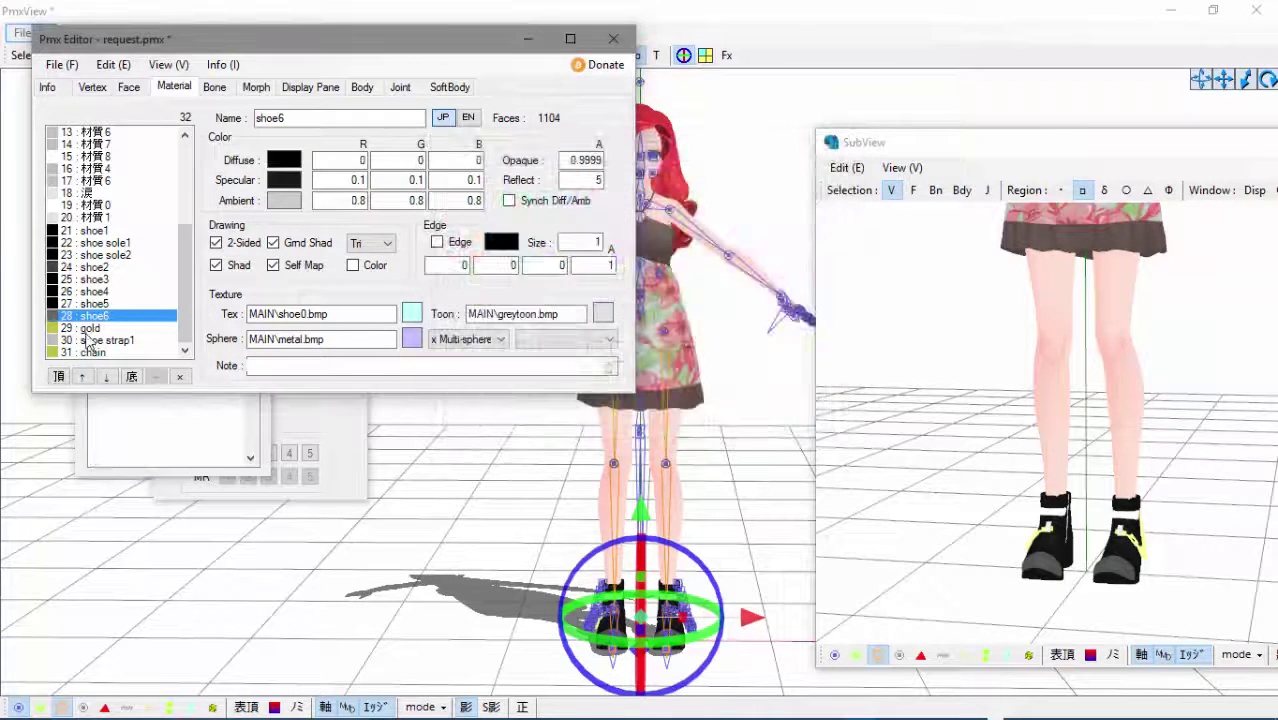
- Set the ambient and diffuse colors of the shoe strap1 material to black
{"action": "left_click", "coordinate": [284, 200]}
{"action": "left_click", "coordinate": [448, 291]}
{"action": "left_click", "coordinate": [458, 424]}
{"action": "left_click", "coordinate": [284, 200]}
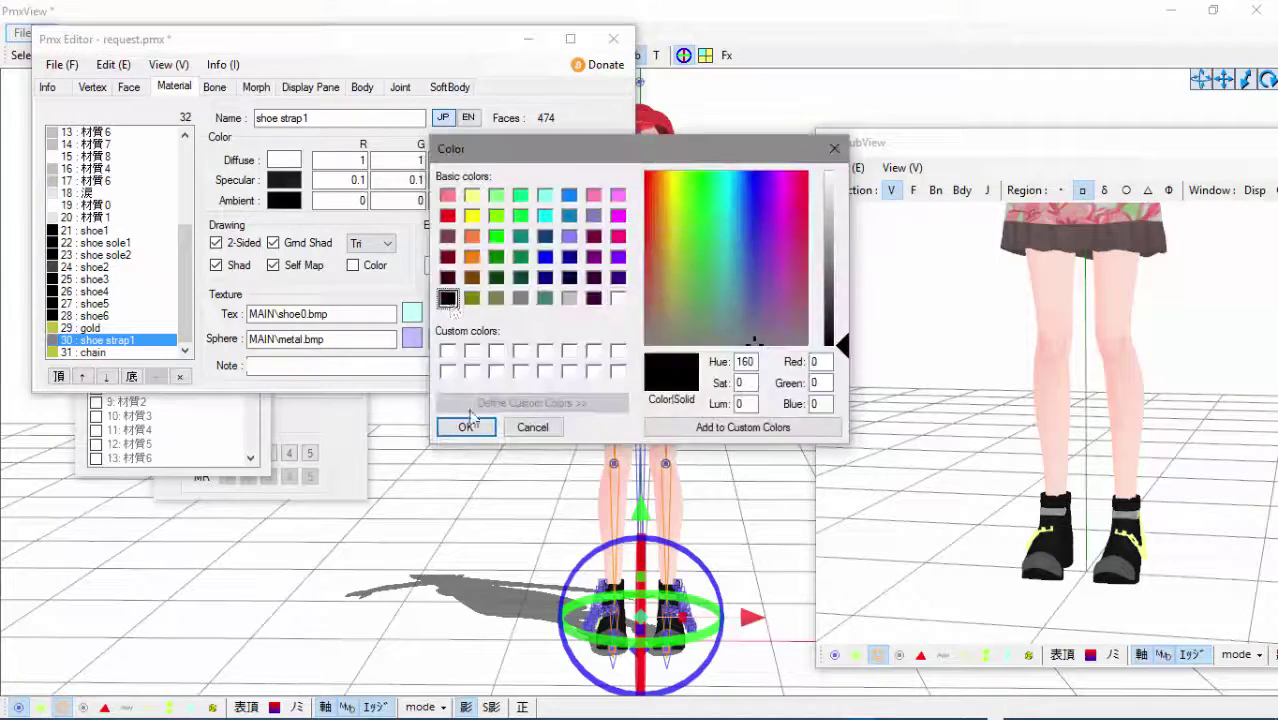
{"action": "left_click", "coordinate": [458, 424]}
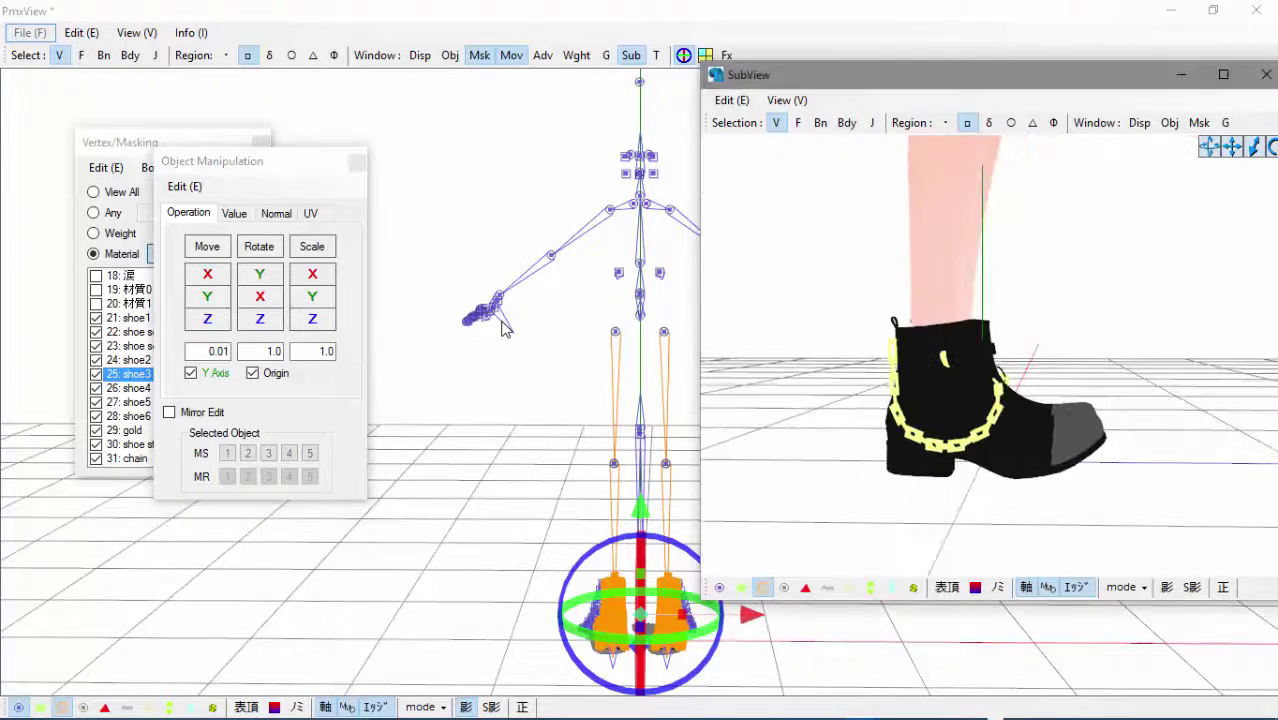
- Check the whole dressed character in the preview and return to the shoe1 material in the Pmx Editor
{"action": "scroll", "coordinate": [988, 357], "scroll_direction": "down", "scroll_amount": 10}
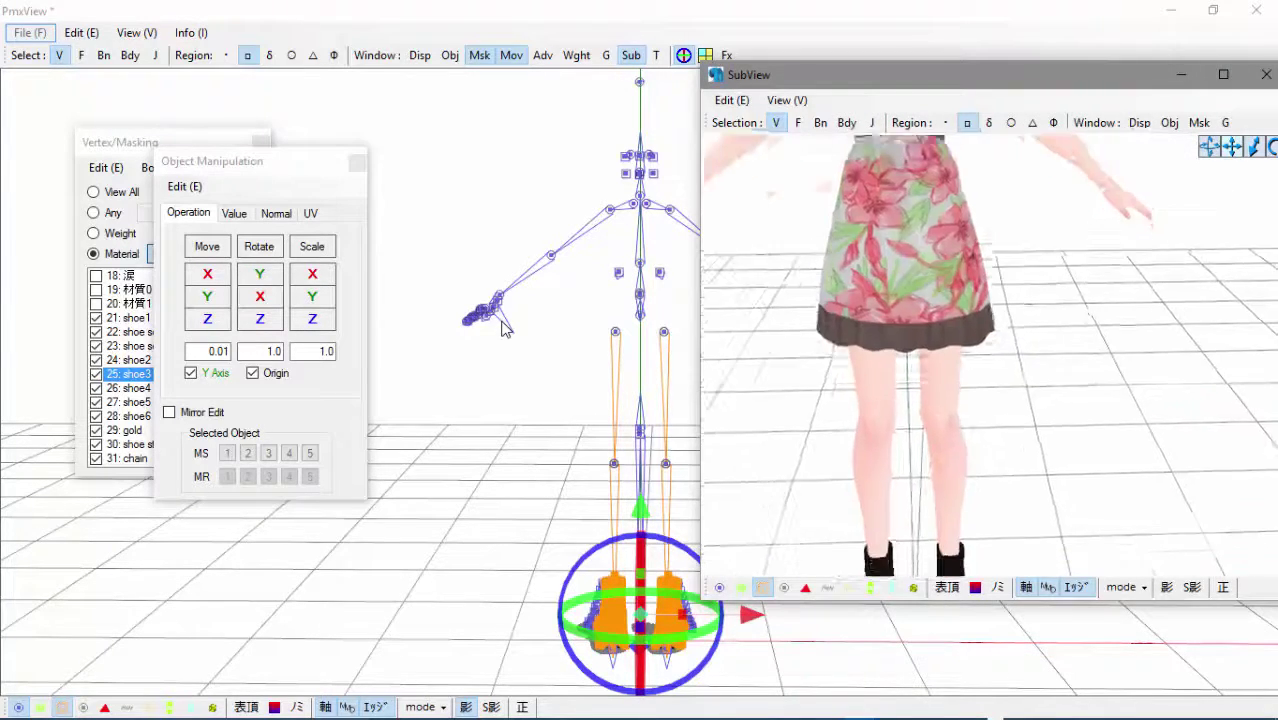
{"action": "mouse_move", "coordinate": [858, 702]}
{"action": "left_click", "coordinate": [760, 620]}
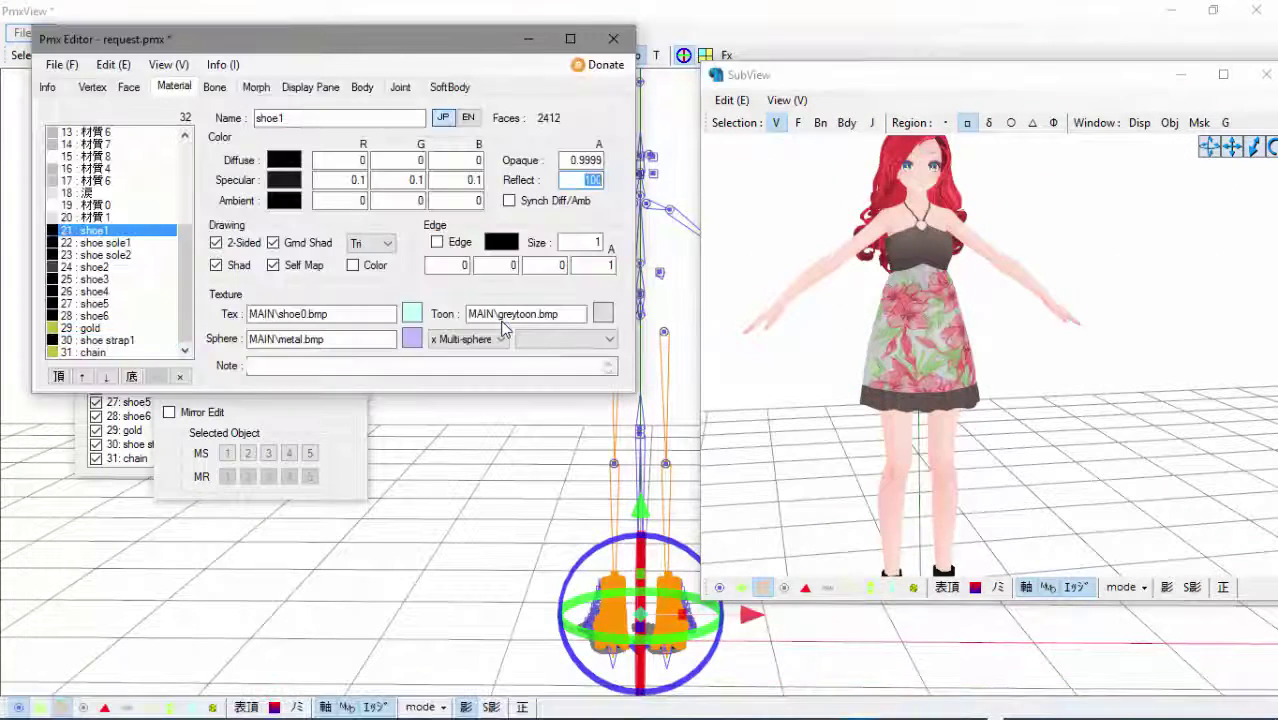
- Set the Reflect value of the shoe1 material to 500 and move on to the shoe sole1 material
{"action": "middle_click_drag", "start_coordinate": [940, 500], "coordinate": [899, 415]}
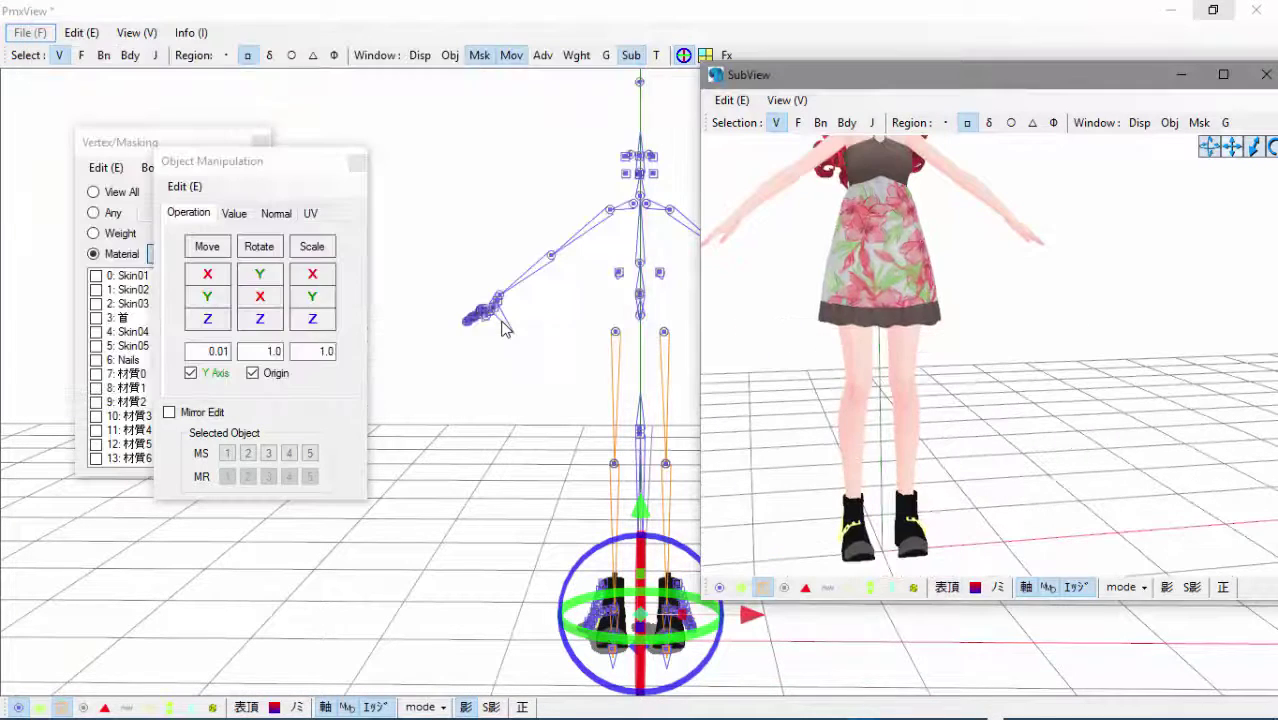
{"action": "left_click", "coordinate": [858, 702]}
{"action": "left_click", "coordinate": [760, 620]}
{"action": "double_click", "coordinate": [592, 180]}
{"action": "right_click", "coordinate": [599, 178]}
{"action": "left_click", "coordinate": [560, 237]}
{"action": "left_click", "coordinate": [106, 243]}
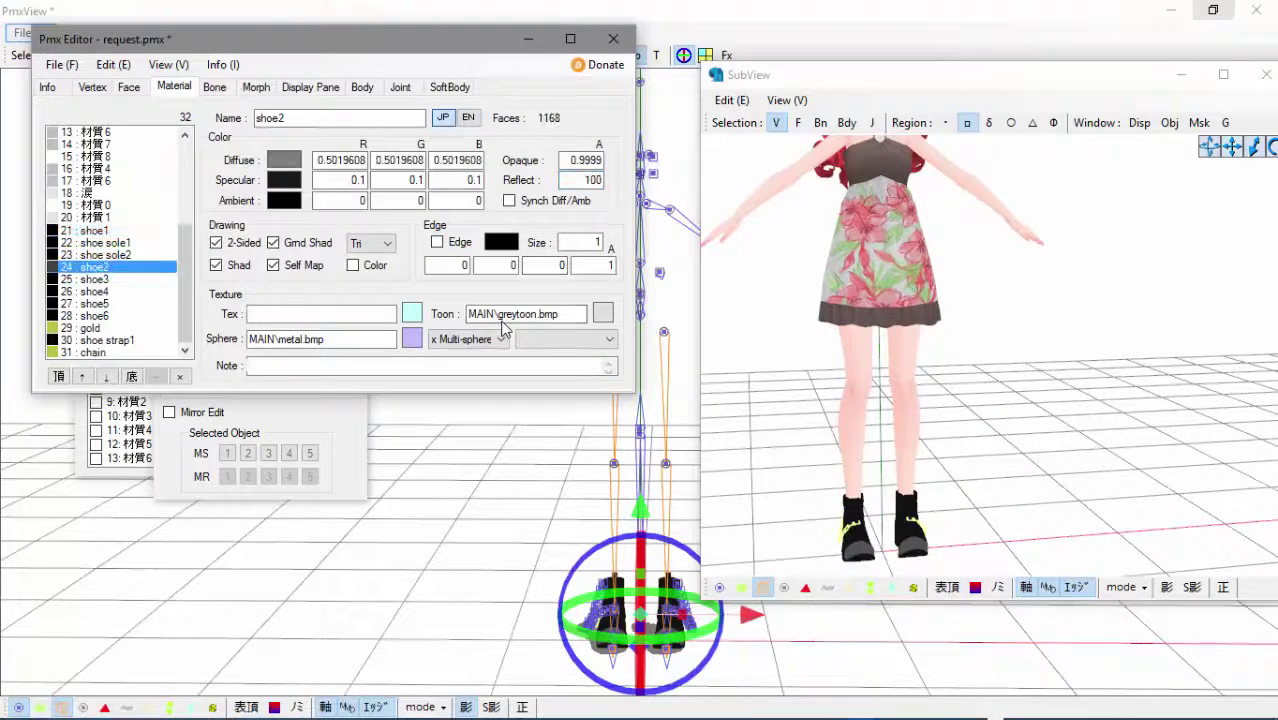
- Set the Reflect value to 500 for the remaining black boot materials, including shoe2 and shoe strap1
{"action": "double_click", "coordinate": [592, 180]}
{"action": "right_click", "coordinate": [594, 178]}
{"action": "left_click", "coordinate": [560, 255]}
{"action": "left_click", "coordinate": [284, 180]}
{"action": "left_click", "coordinate": [571, 297]}
{"action": "left_click", "coordinate": [465, 425]}
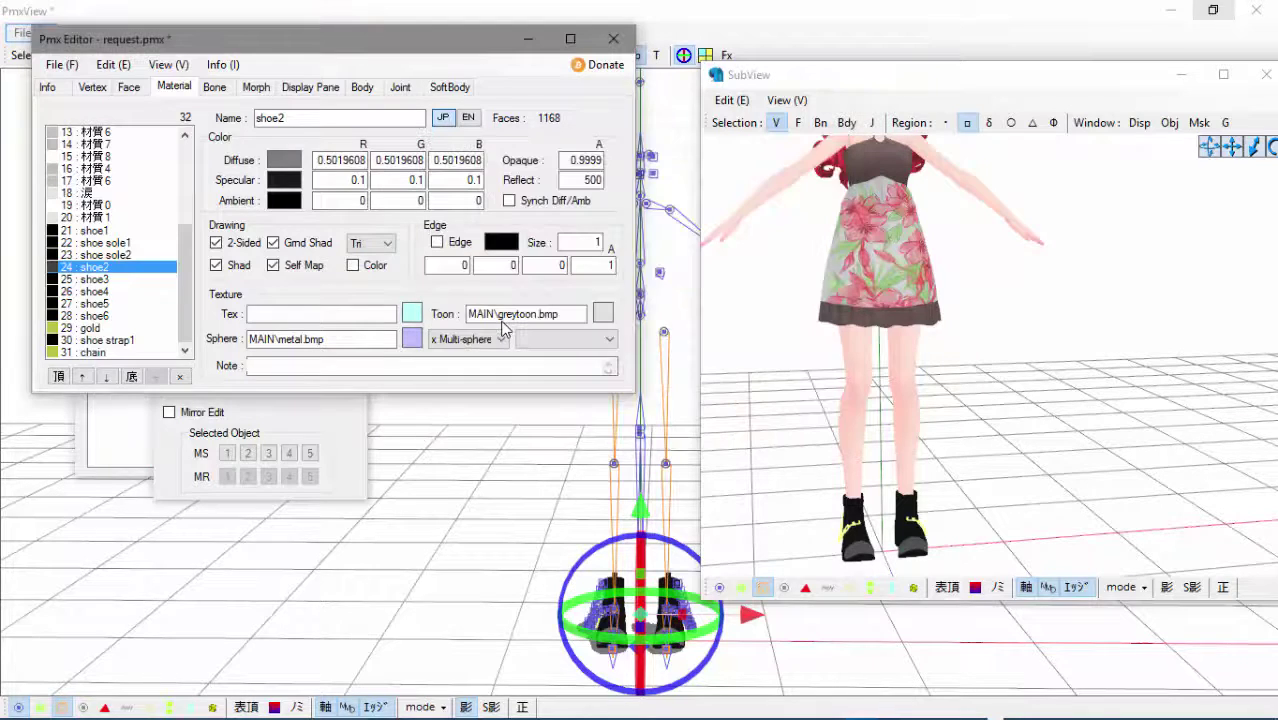
{"action": "type", "text": "500"}
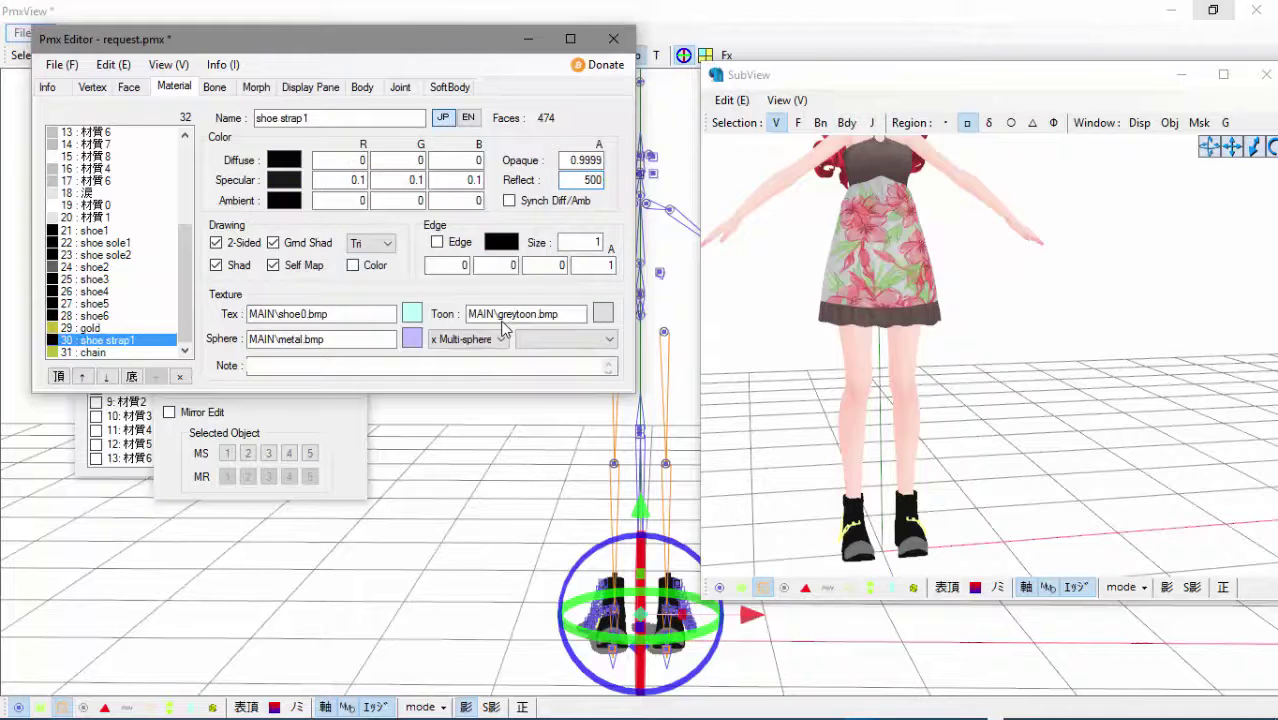
- Save the request.pmx model and look over the dressed character in the preview
{"action": "left_click", "coordinate": [62, 65]}
{"action": "left_click", "coordinate": [97, 152]}
{"action": "right_click_drag", "start_coordinate": [980, 380], "coordinate": [1025, 368]}
{"action": "middle_click_drag", "start_coordinate": [980, 380], "coordinate": [1038, 390]}
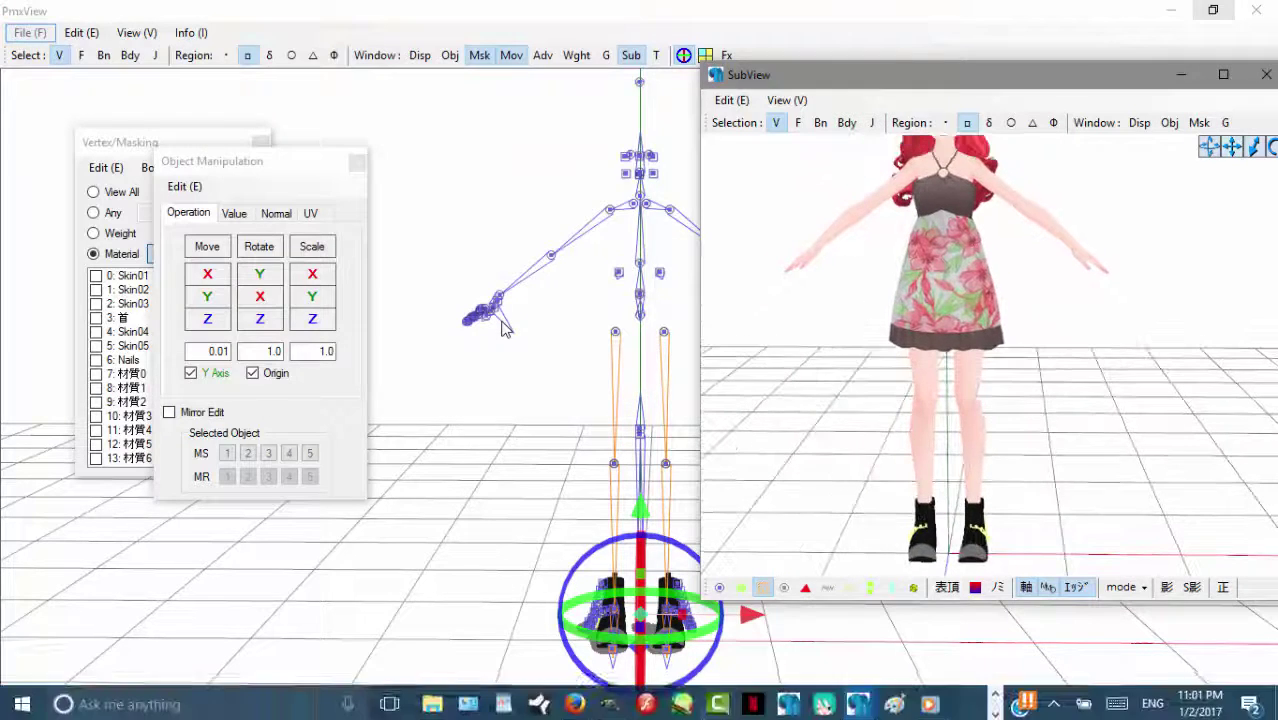
- Switch to GIMP and open the t texture folder of the TDA Base model in File Explorer beside it
{"action": "left_click", "coordinate": [610, 704]}
{"action": "left_click_drag", "start_coordinate": [700, 15], "coordinate": [5, 5]}
{"action": "mouse_move", "coordinate": [320, 15]}
{"action": "left_mouse_down"}
{"action": "mouse_move", "coordinate": [323, 51]}
{"action": "mouse_move", "coordinate": [419, 15]}
{"action": "left_mouse_up"}
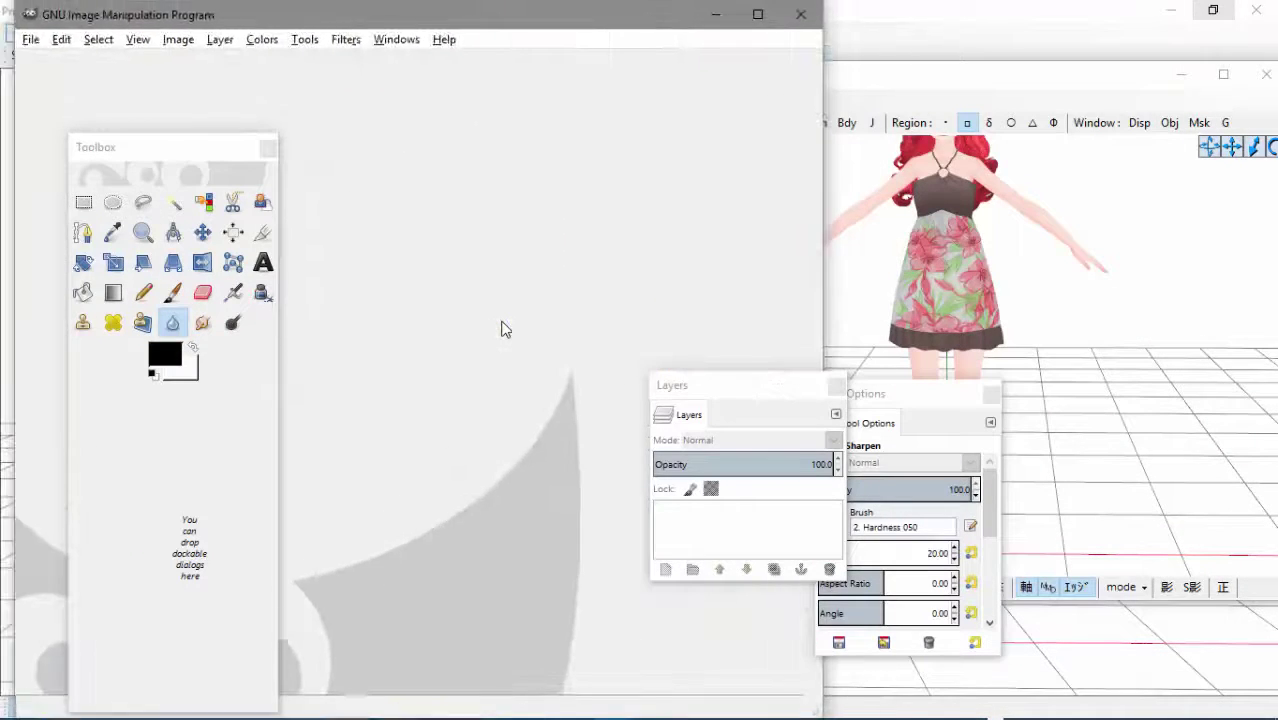
{"action": "left_click", "coordinate": [420, 702]}
{"action": "double_click", "coordinate": [864, 288]}
{"action": "left_click", "coordinate": [633, 237]}
{"action": "mouse_move", "coordinate": [1003, 98]}
{"action": "left_mouse_down"}
{"action": "mouse_move", "coordinate": [1121, 58]}
{"action": "mouse_move", "coordinate": [1055, 47]}
{"action": "left_mouse_up"}
{"action": "double_click", "coordinate": [998, 275]}
{"action": "left_click", "coordinate": [679, 185]}
{"action": "double_click", "coordinate": [1107, 260]}
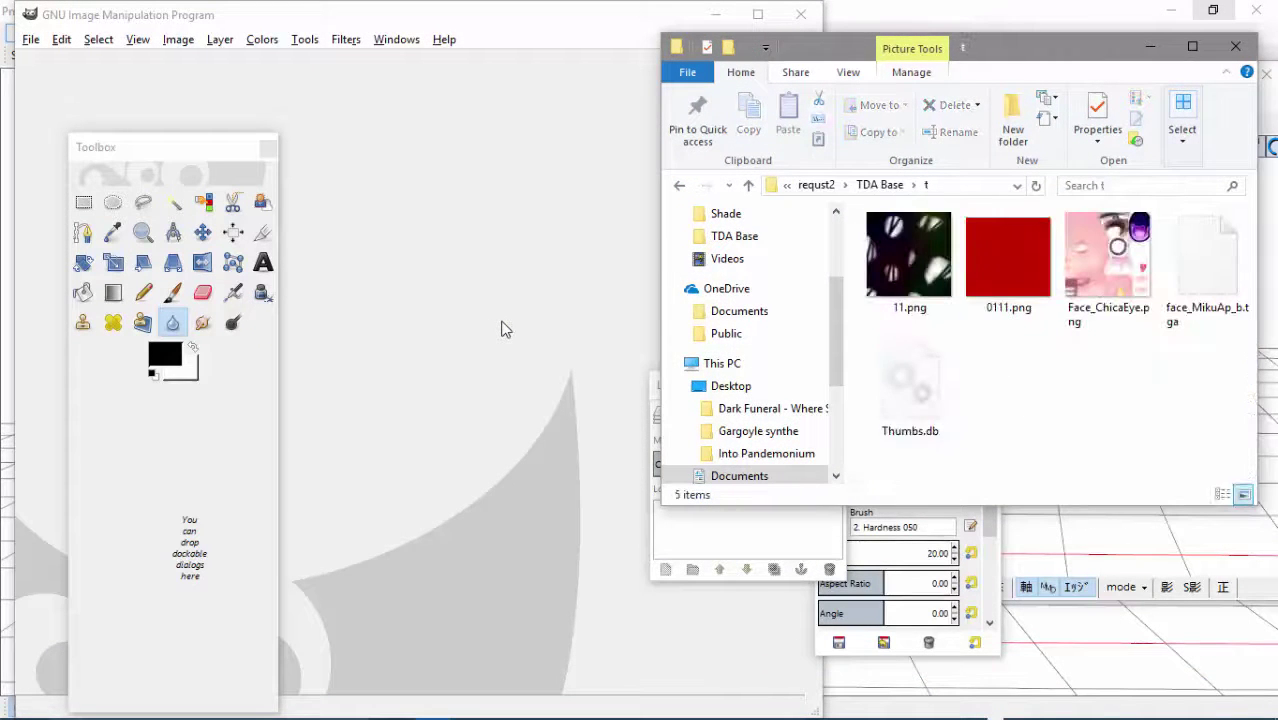
- Open face_MikuAp_b.tga from the t folder in GIMP and paint its eyebrow strip black with the Paintbrush
{"action": "left_click_drag", "start_coordinate": [1207, 265], "coordinate": [510, 390]}
{"action": "left_click", "coordinate": [173, 293]}
{"action": "left_click_drag", "start_coordinate": [417, 147], "coordinate": [370, 160]}
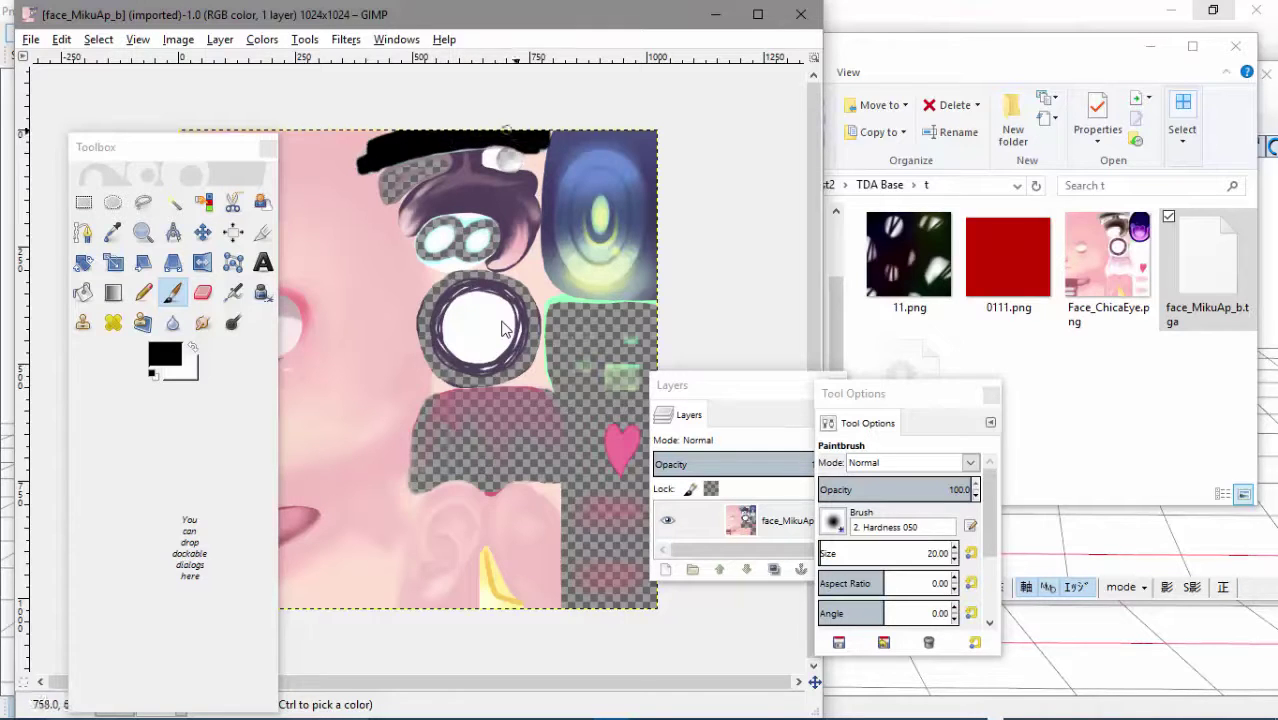
- Export the painted face texture over face_MikuAp_b.tga in the t folder and close the image
{"action": "left_click", "coordinate": [31, 40]}
{"action": "left_click", "coordinate": [80, 320]}
{"action": "left_click", "coordinate": [575, 127]}
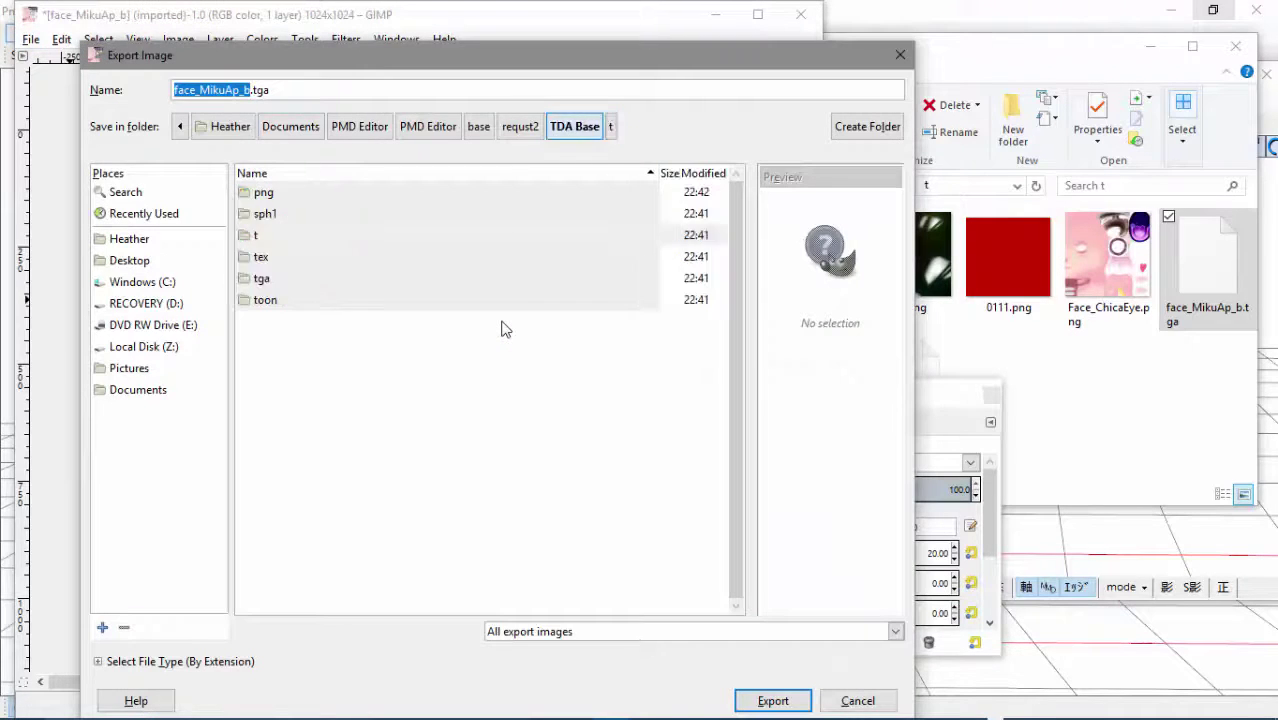
{"action": "double_click", "coordinate": [258, 235]}
{"action": "left_click", "coordinate": [301, 257]}
{"action": "left_click", "coordinate": [773, 701]}
{"action": "left_click", "coordinate": [562, 495]}
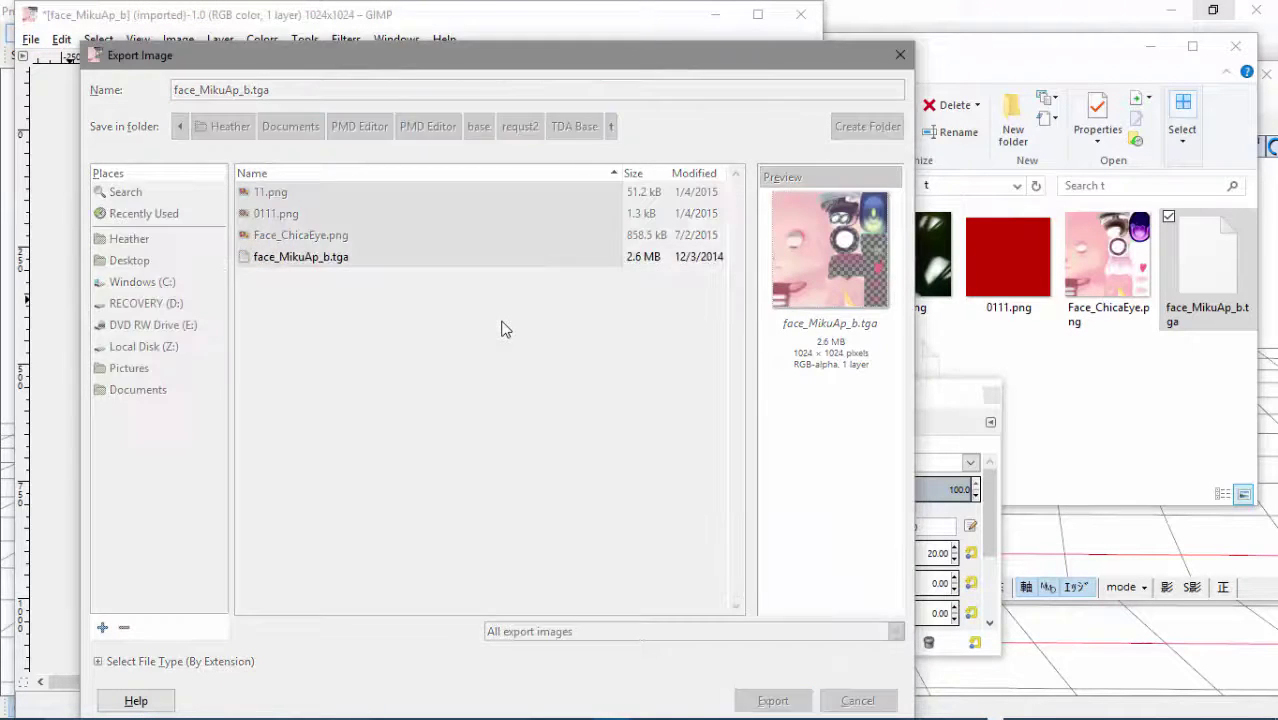
{"action": "key", "text": "Return"}
{"action": "key", "text": "ctrl+w"}
{"action": "key", "text": "alt+w"}
- Open face_MikuAp_b.tga from the tex folder in GIMP and paint its eyebrow strip black
{"action": "left_click", "coordinate": [880, 185]}
{"action": "double_click", "coordinate": [920, 257]}
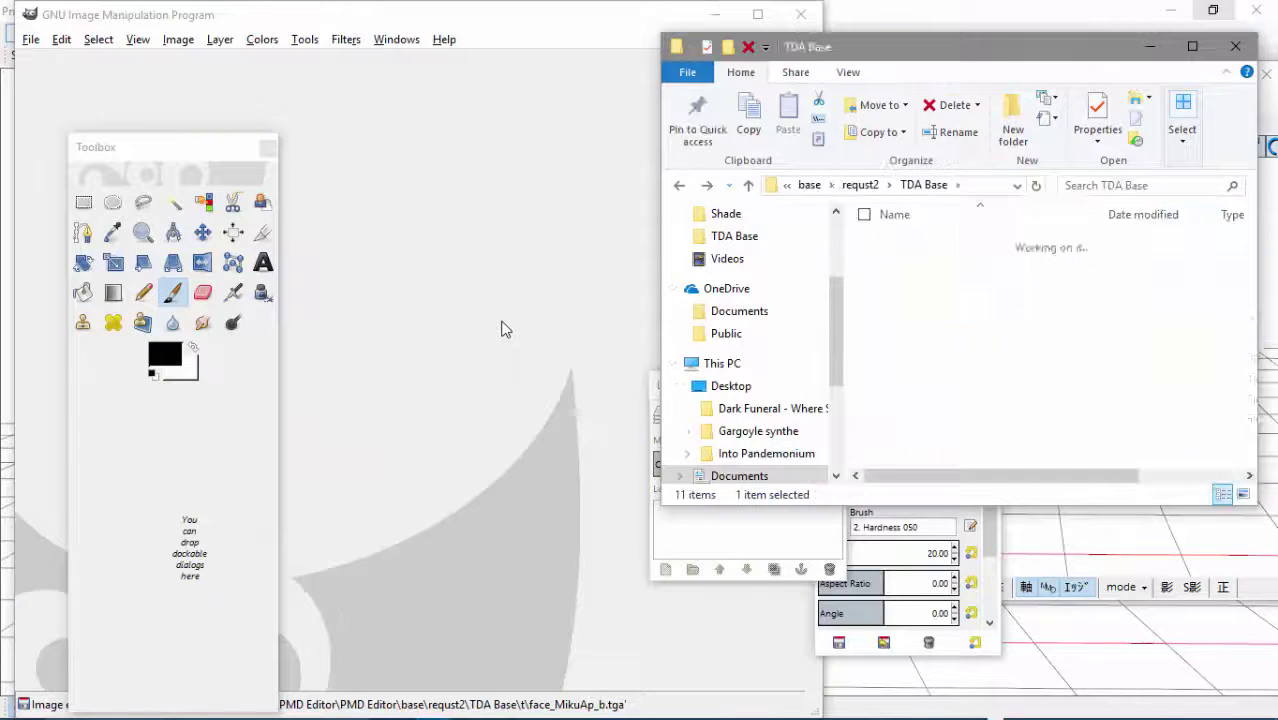
{"action": "left_click_drag", "start_coordinate": [945, 399], "coordinate": [505, 330]}
{"action": "left_click_drag", "start_coordinate": [391, 144], "coordinate": [367, 160]}
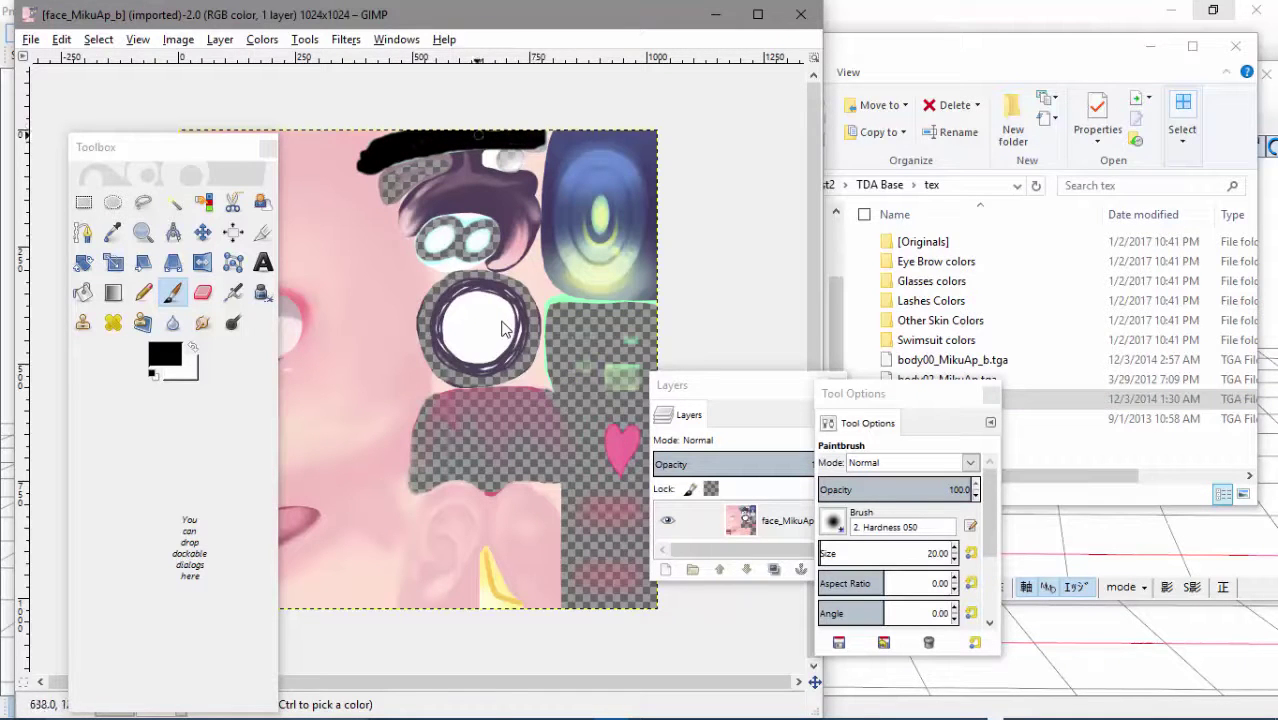
- Export the painted face texture over face_MikuAp_b.tga in the tex folder
{"action": "left_click", "coordinate": [31, 40]}
{"action": "left_click", "coordinate": [72, 288]}
{"action": "left_click", "coordinate": [301, 365]}
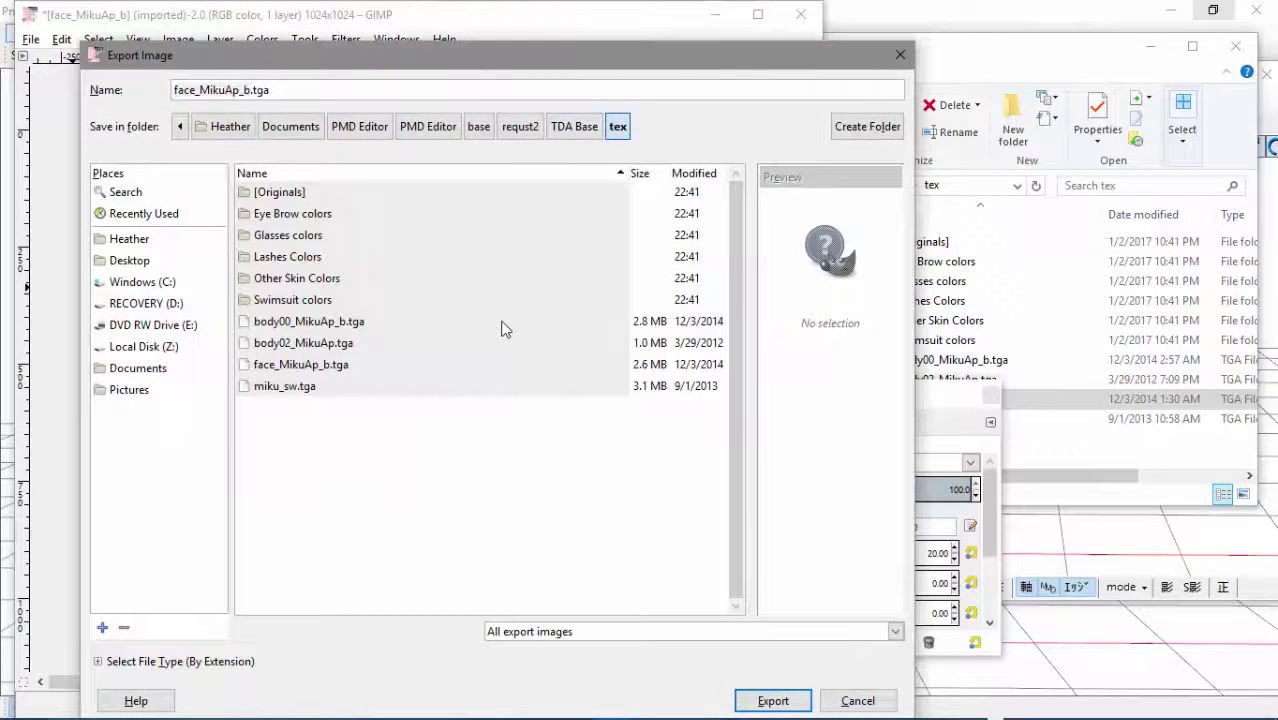
{"action": "left_click", "coordinate": [773, 701]}
{"action": "left_click", "coordinate": [590, 497]}
{"action": "left_click", "coordinate": [647, 425]}
- Open face_MikuAp_a.tga from the tga folder in GIMP and paint its eyebrow strip black
{"action": "left_click", "coordinate": [880, 185]}
{"action": "double_click", "coordinate": [920, 319]}
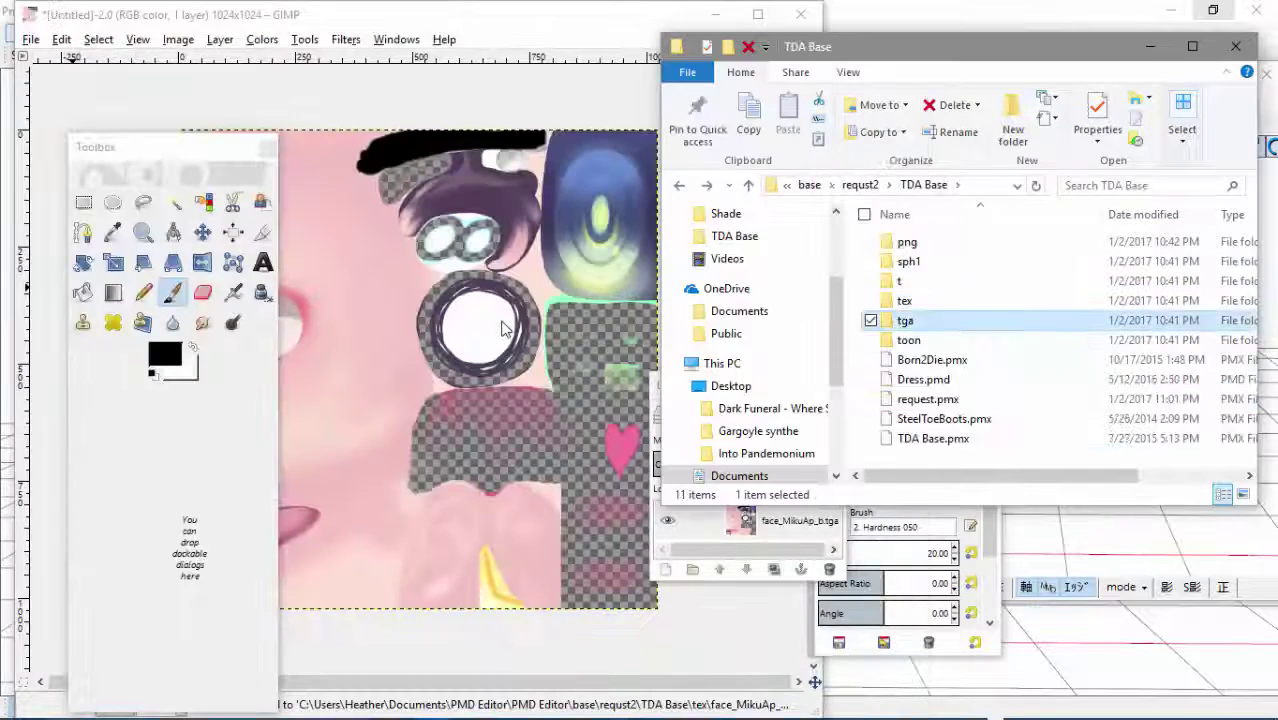
{"action": "left_click", "coordinate": [801, 14]}
{"action": "left_click_drag", "start_coordinate": [944, 281], "coordinate": [505, 329]}
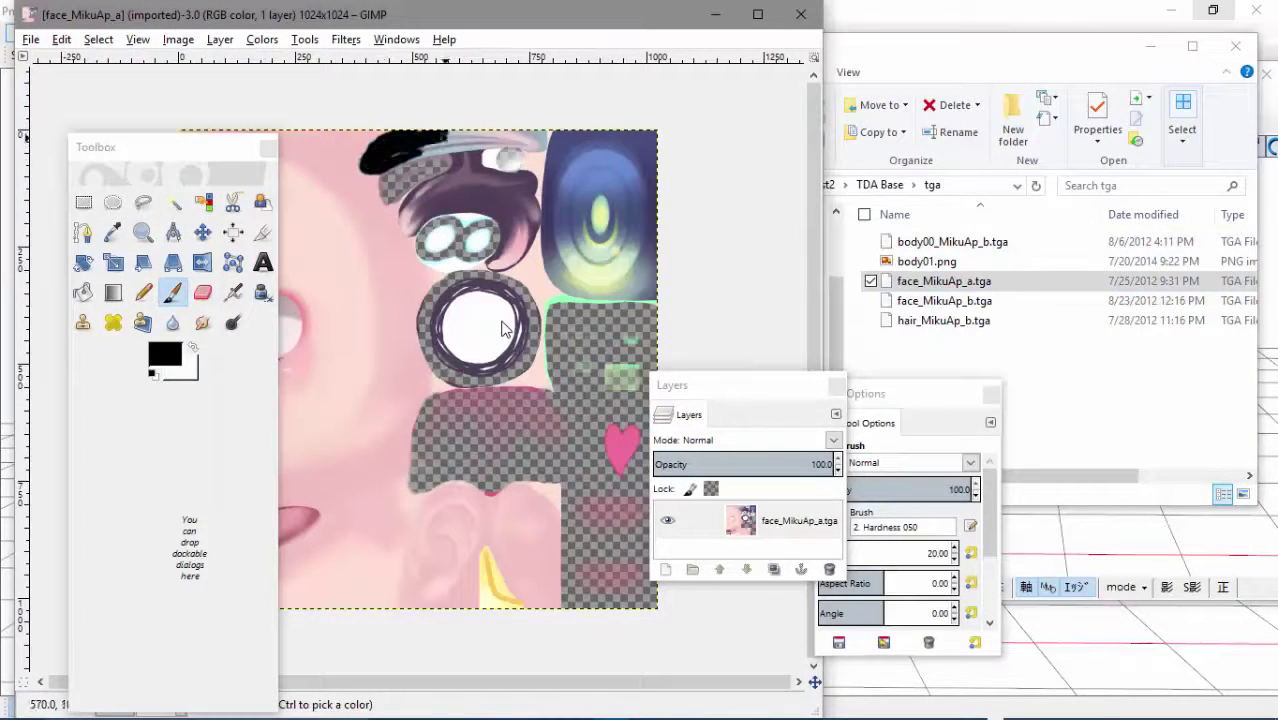
{"action": "left_click", "coordinate": [61, 40]}
{"action": "mouse_move", "coordinate": [446, 138]}
{"action": "left_mouse_down"}
{"action": "mouse_move", "coordinate": [355, 159]}
{"action": "mouse_move", "coordinate": [365, 163]}
{"action": "left_mouse_up"}
{"action": "left_click", "coordinate": [115, 60]}
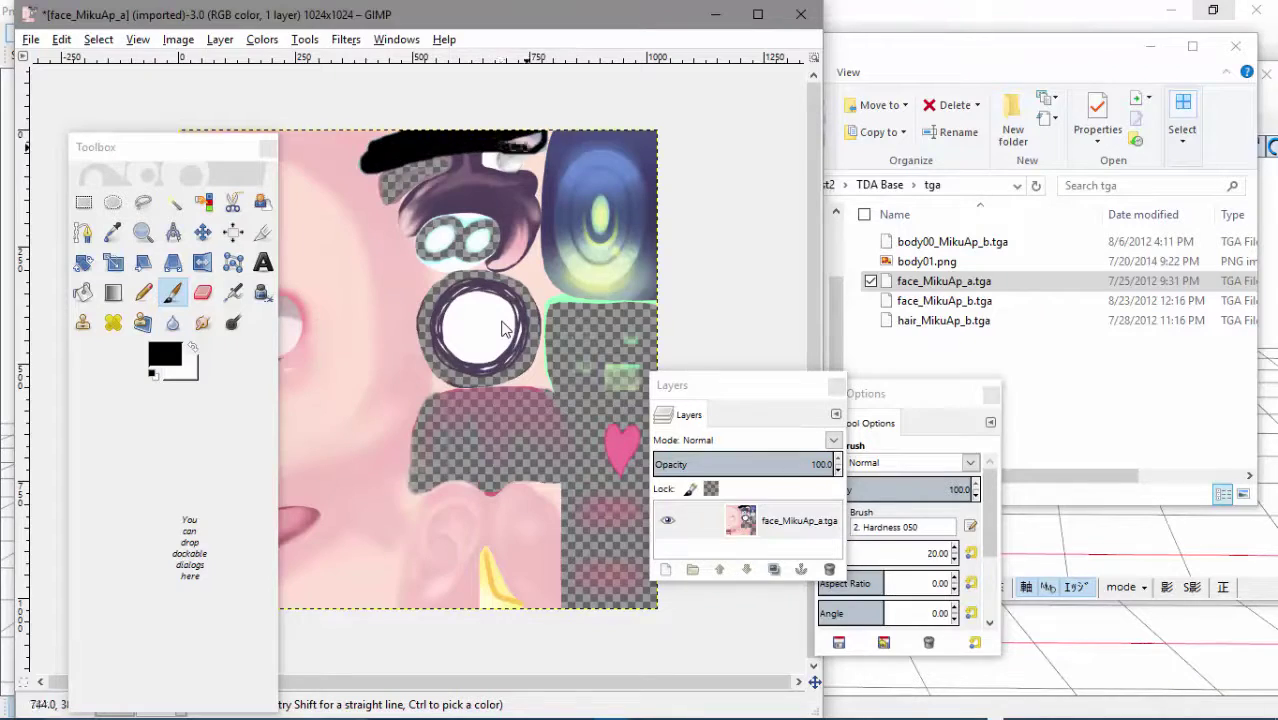
- Export the painted texture over face_MikuAp_a.tga in the tga folder and close the image
{"action": "left_click", "coordinate": [31, 40]}
{"action": "left_click", "coordinate": [70, 289]}
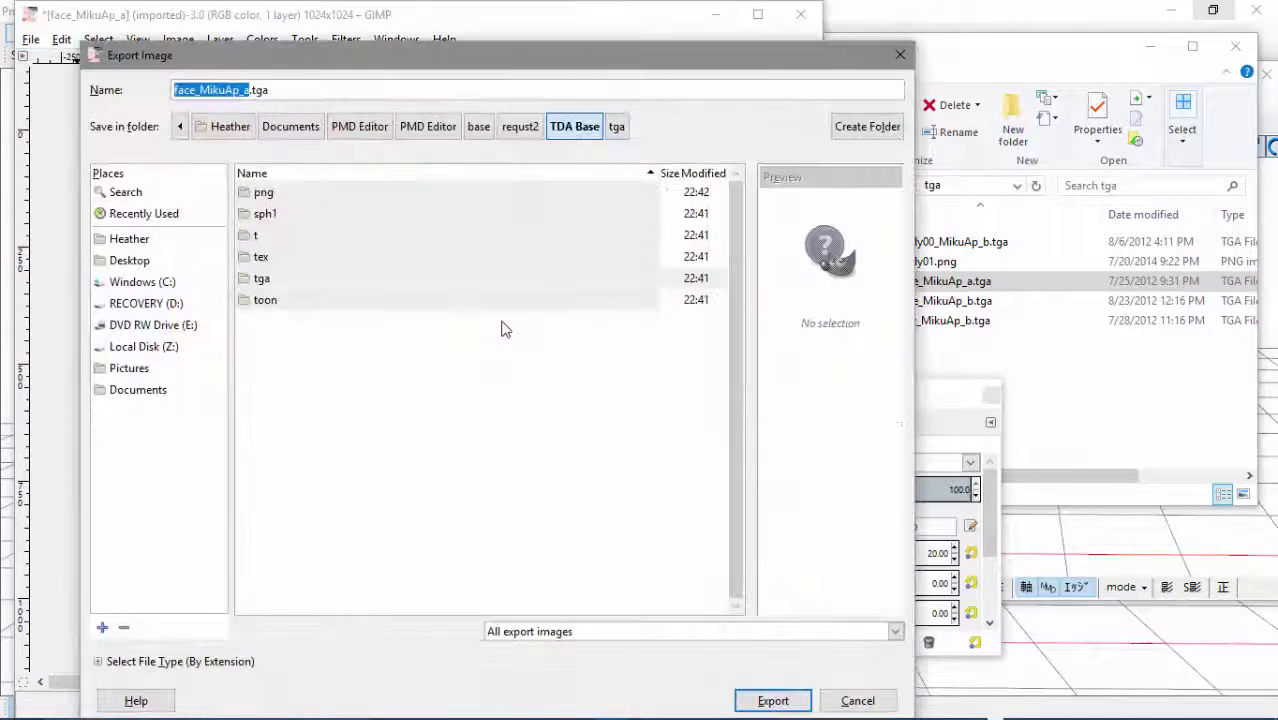
{"action": "double_click", "coordinate": [262, 279]}
{"action": "left_click", "coordinate": [300, 234]}
{"action": "left_click", "coordinate": [773, 701]}
{"action": "left_click", "coordinate": [420, 494]}
{"action": "left_click", "coordinate": [646, 424]}
{"action": "left_click", "coordinate": [800, 15]}
{"action": "left_click", "coordinate": [454, 496]}
- Paint the eyebrow strip of the tga folder's face_MikuAp_b.tga black and export it over the original file
{"action": "left_click", "coordinate": [944, 301]}
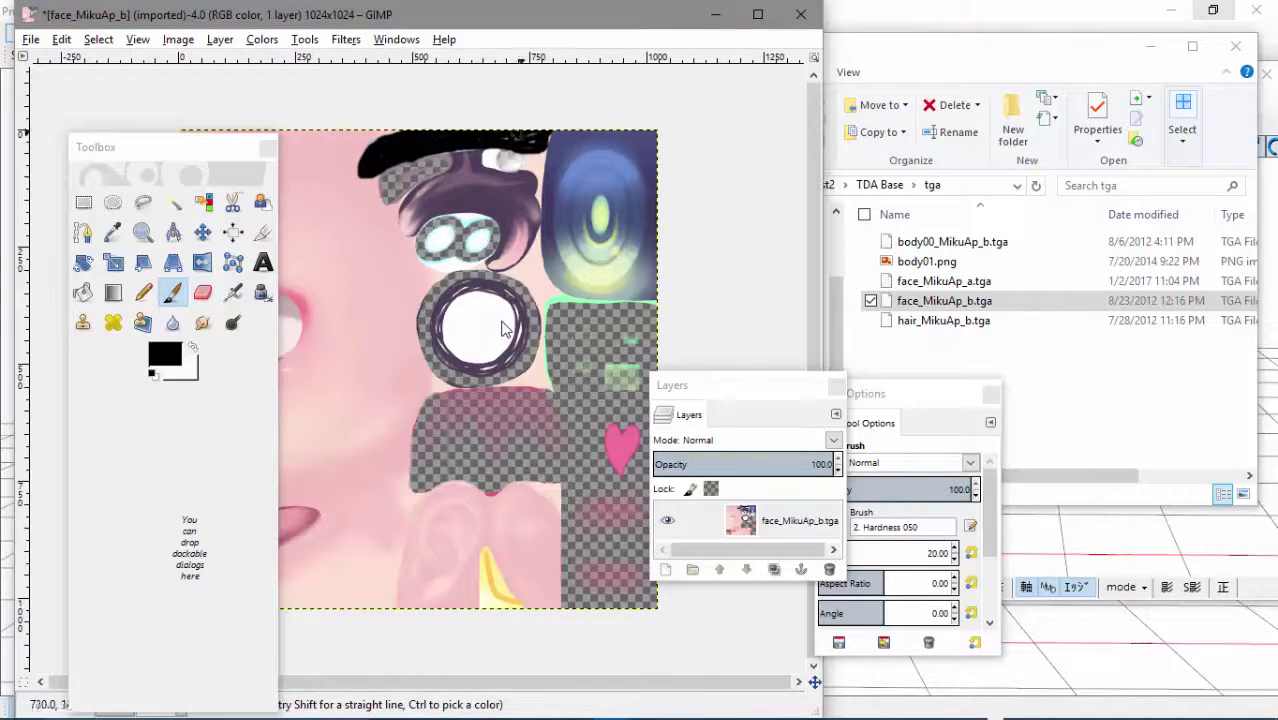
{"action": "left_click", "coordinate": [30, 40]}
{"action": "left_click", "coordinate": [68, 288]}
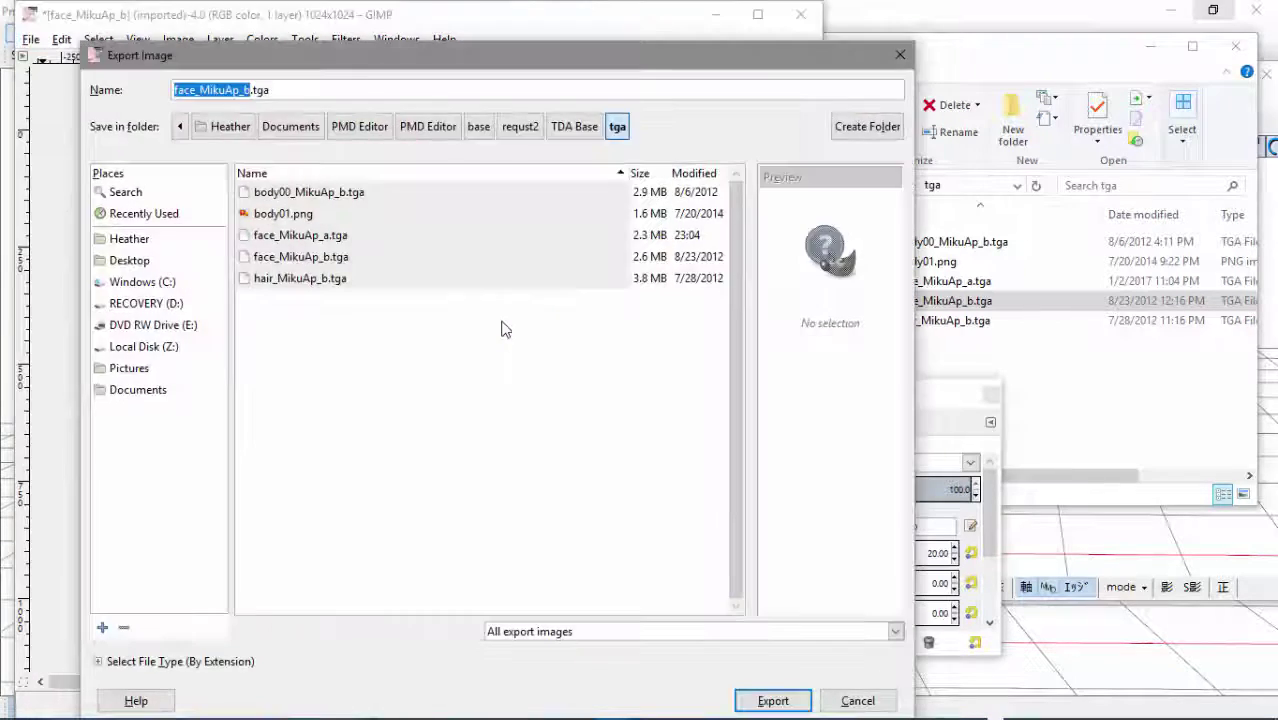
{"action": "left_click", "coordinate": [300, 256]}
{"action": "left_click", "coordinate": [773, 701]}
{"action": "left_click", "coordinate": [420, 494]}
{"action": "left_click", "coordinate": [646, 432]}
- Check the toon folder for further textures, then close GIMP and put the File Explorer window away
{"action": "left_click", "coordinate": [880, 185]}
{"action": "double_click", "coordinate": [914, 339]}
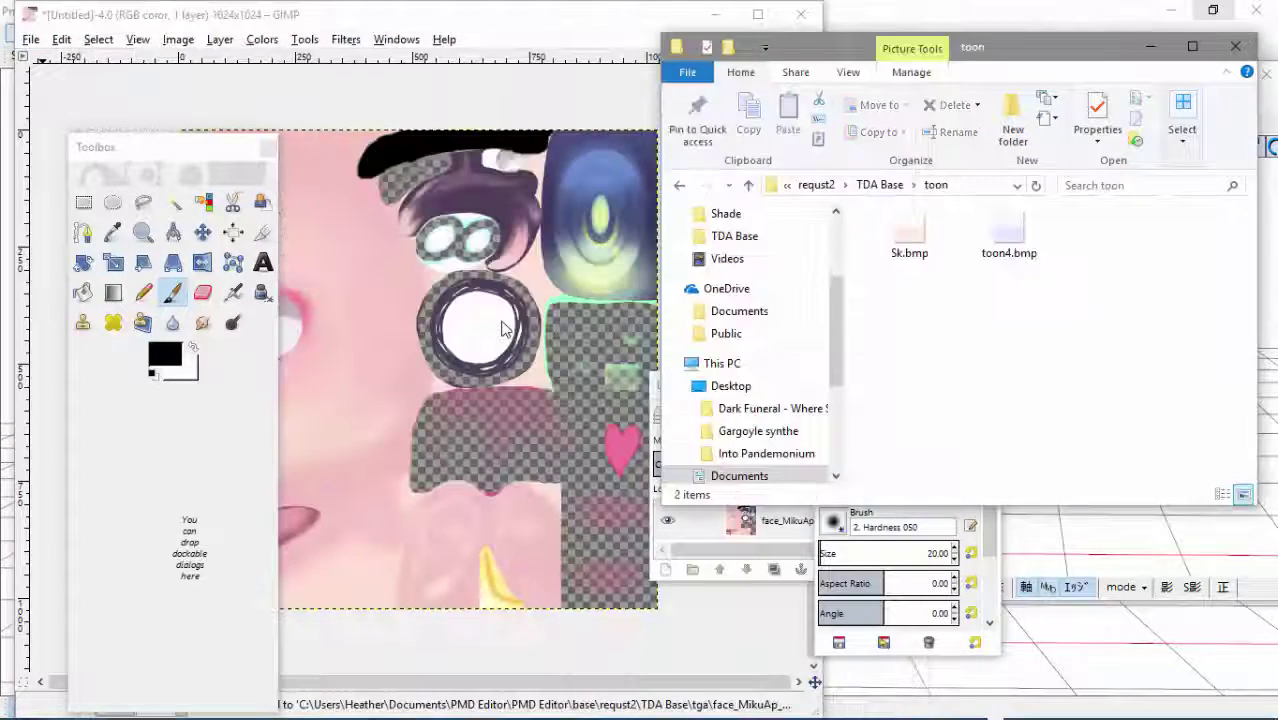
{"action": "left_click", "coordinate": [803, 14]}
{"action": "left_click", "coordinate": [803, 14]}
{"action": "left_click", "coordinate": [1150, 46]}
- Look over the character in the preview and save the model in the Pmx Editor
{"action": "middle_click_drag", "start_coordinate": [960, 330], "coordinate": [966, 375]}
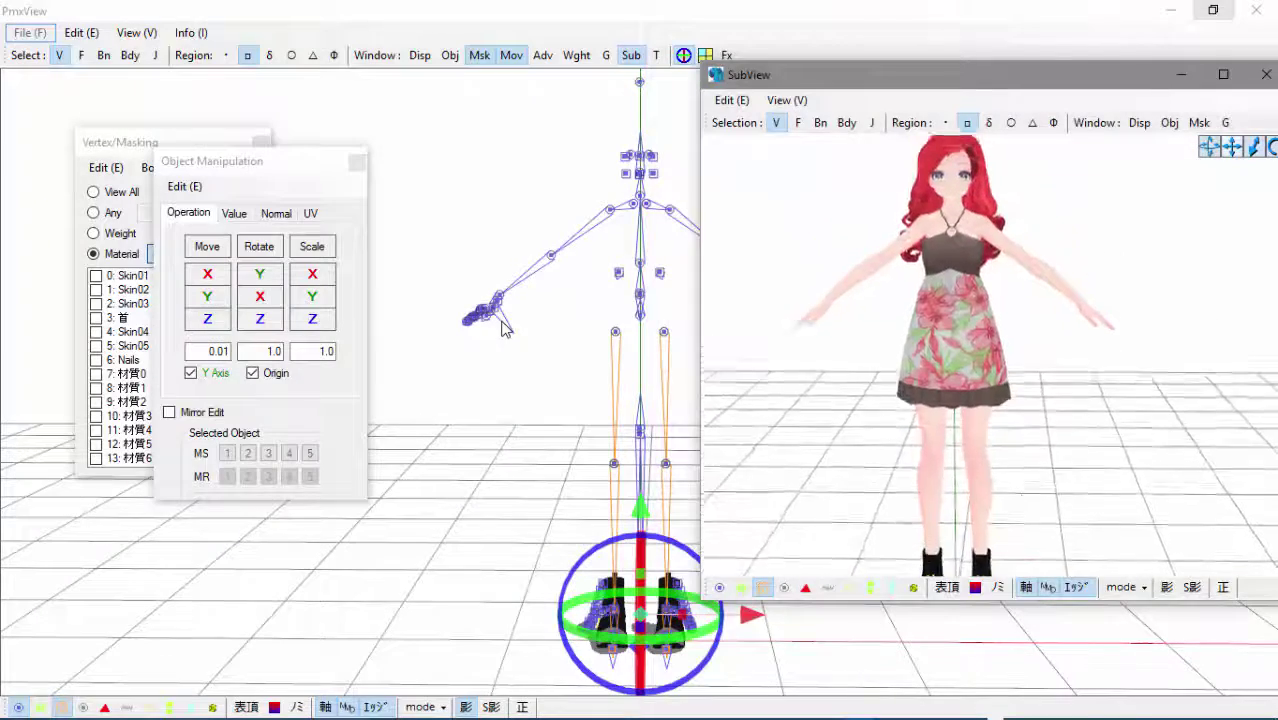
{"action": "left_click", "coordinate": [857, 713]}
{"action": "left_click", "coordinate": [62, 65]}
{"action": "left_click", "coordinate": [94, 151]}
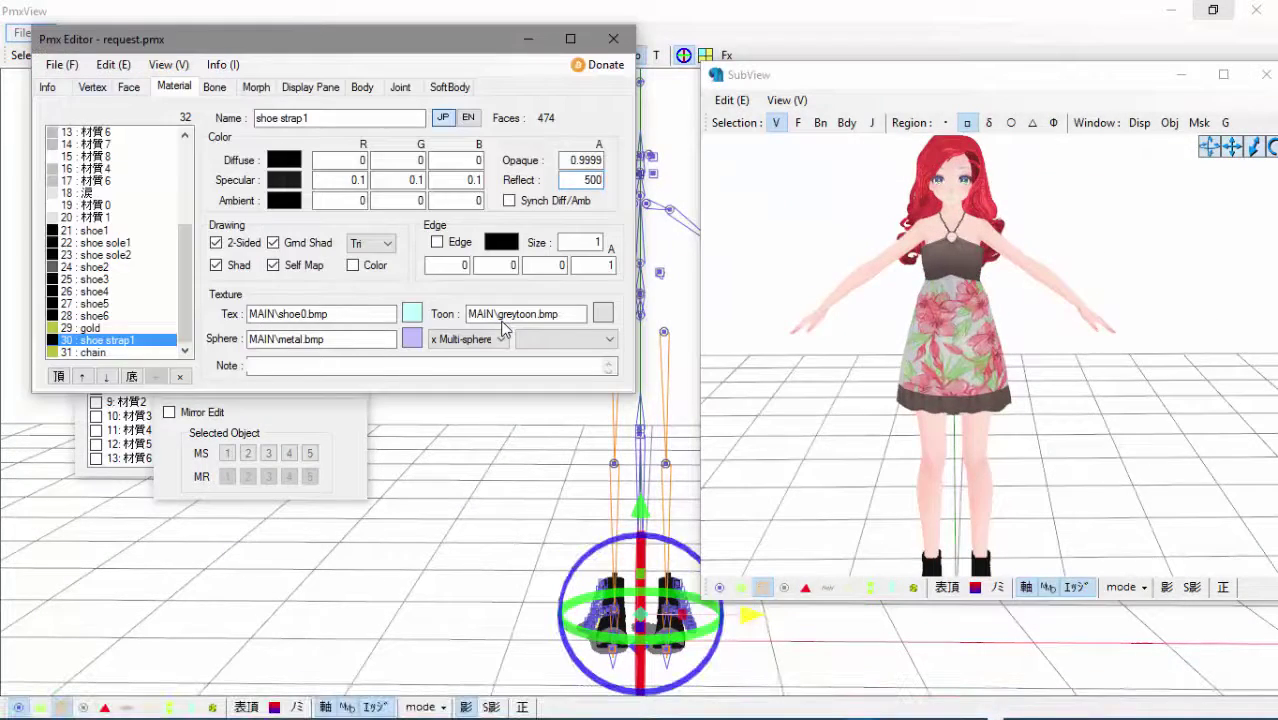
- Select all boot vertices in PmxView and nudge them slightly upward along Y with a 0.01 move step
{"action": "left_click", "coordinate": [437, 701]}
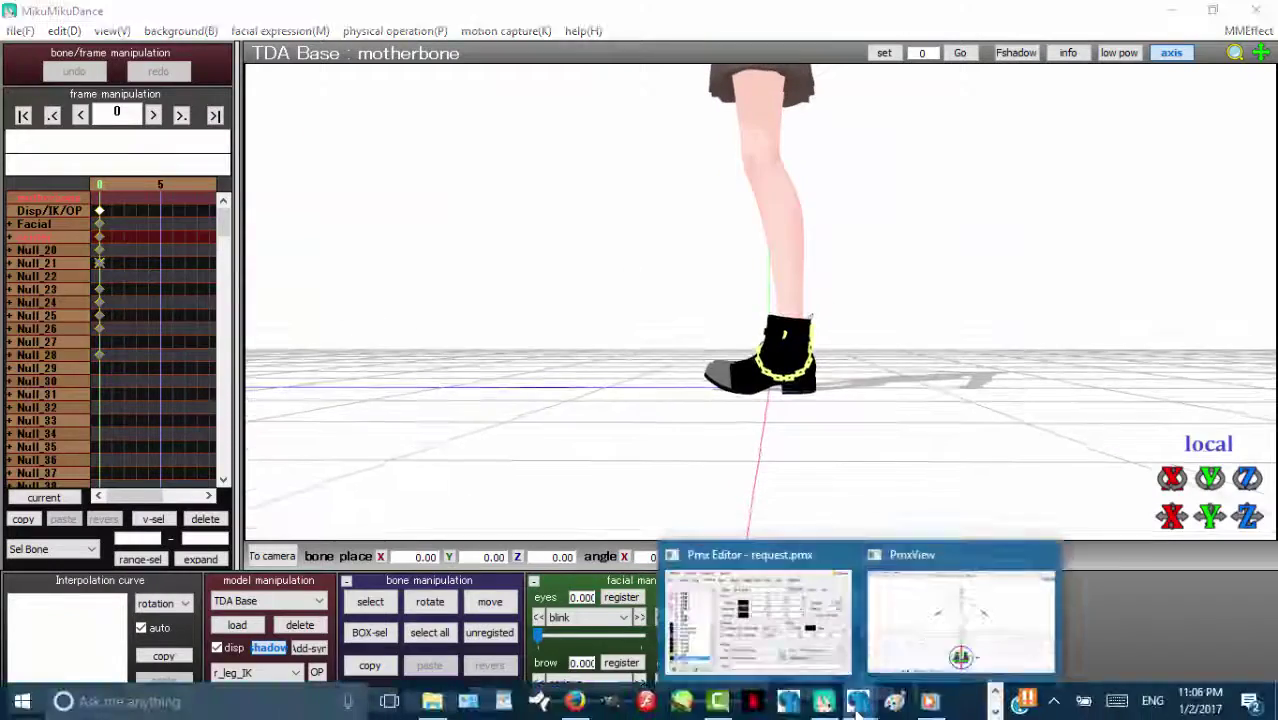
{"action": "left_click", "coordinate": [956, 628]}
{"action": "key", "text": "ctrl+a"}
{"action": "left_click_drag", "start_coordinate": [208, 297], "coordinate": [208, 292]}
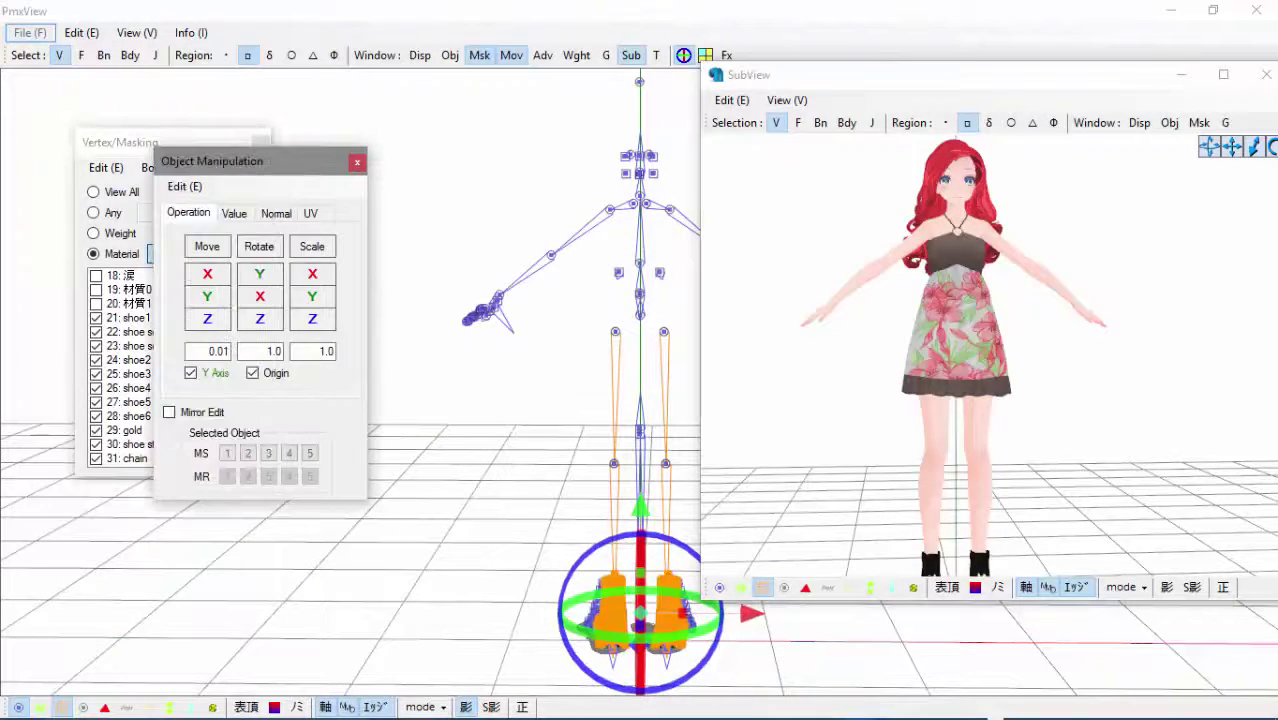
{"action": "left_click", "coordinate": [770, 605]}
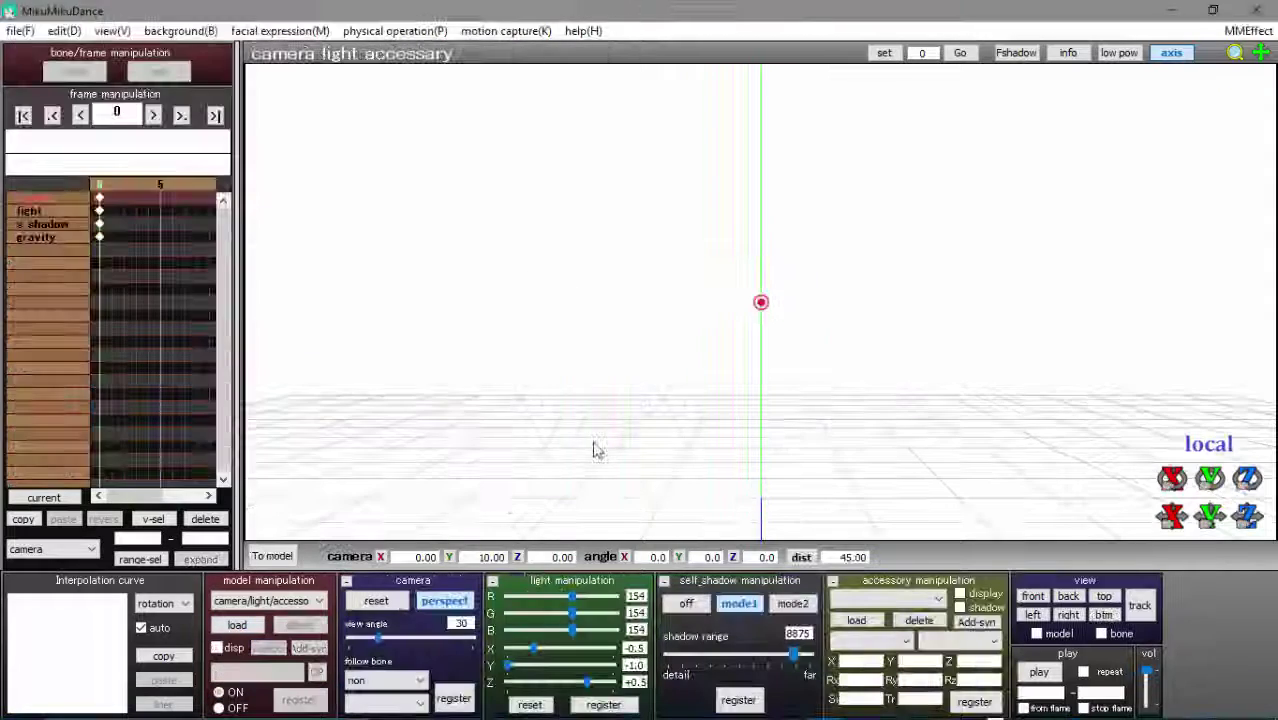
- Inspect the fit of the boots from both sides and up close in MikuMikuDance
{"action": "right_click_drag", "start_coordinate": [613, 456], "coordinate": [860, 450]}
{"action": "scroll", "coordinate": [860, 450], "scroll_direction": "up", "scroll_amount": 6}
{"action": "left_click_drag", "start_coordinate": [1261, 53], "coordinate": [1261, 57]}
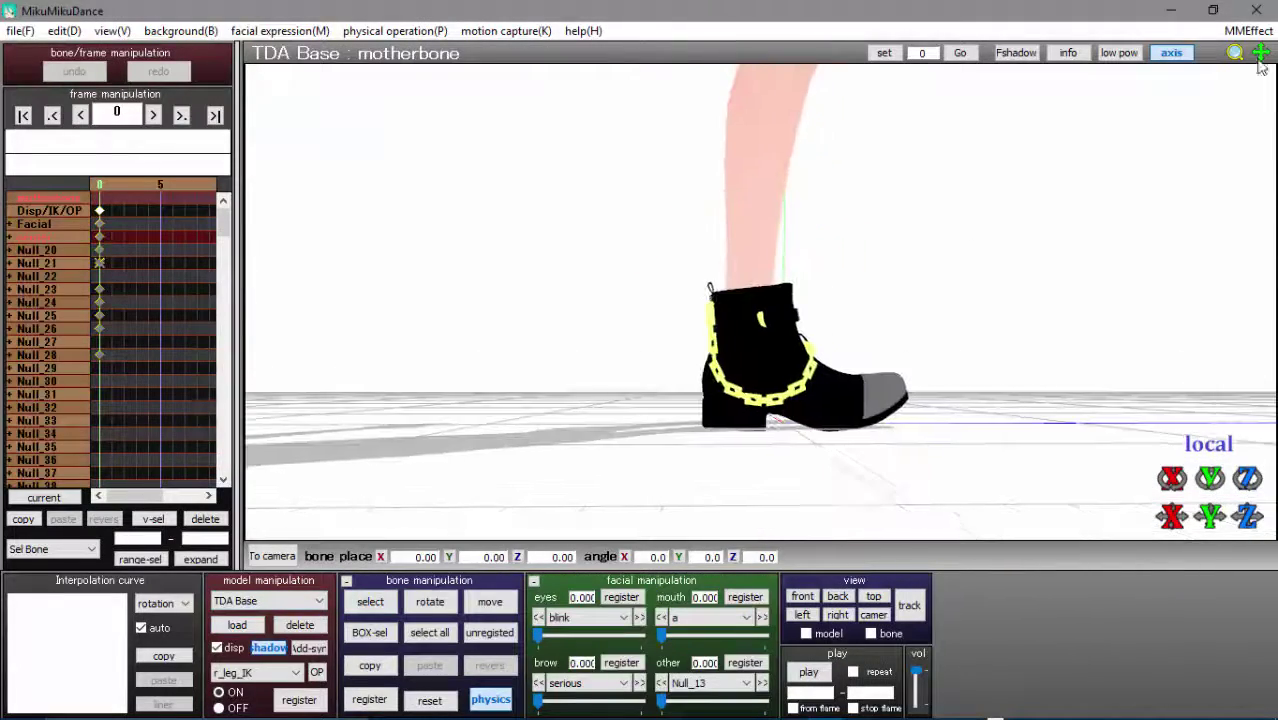
{"action": "right_click_drag", "start_coordinate": [1000, 290], "coordinate": [650, 288]}
{"action": "scroll", "coordinate": [650, 289], "scroll_direction": "down", "scroll_amount": 5}
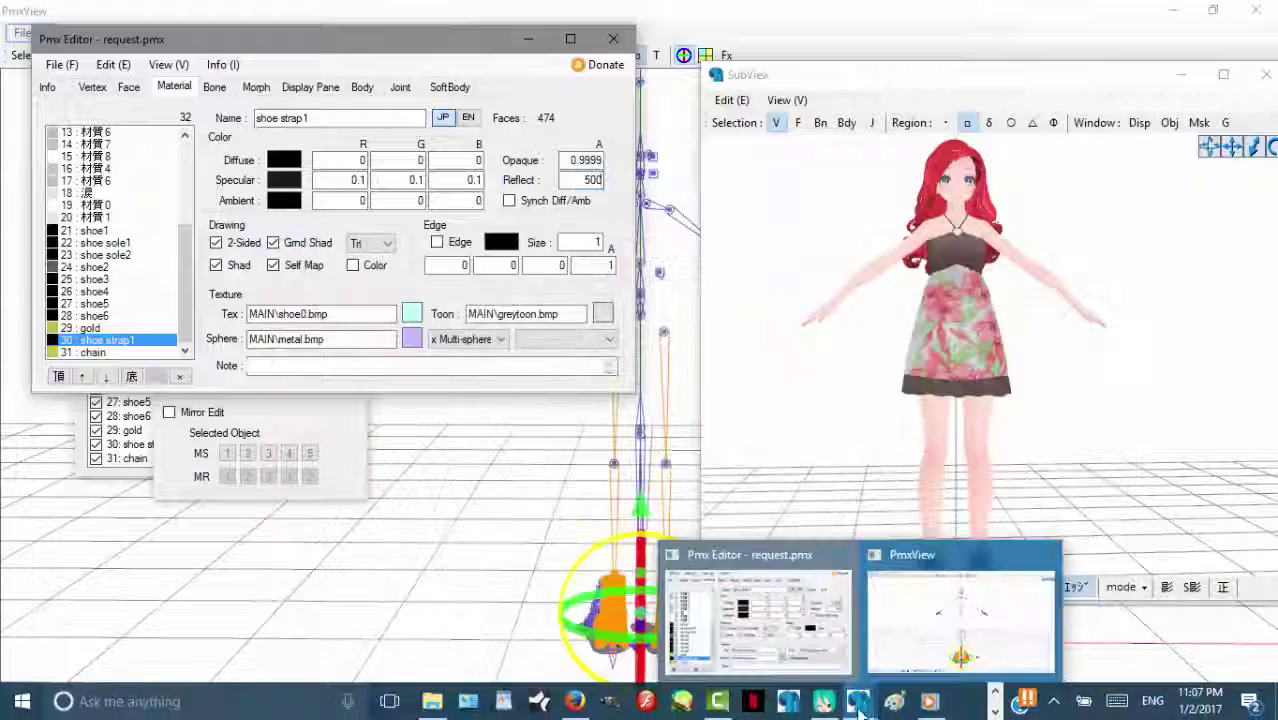
- Reselect all boot vertices in PmxView and nudge them a little further along Y
{"action": "left_click", "coordinate": [1004, 628]}
{"action": "key", "text": "ctrl+a"}
{"action": "left_click", "coordinate": [222, 306]}
{"action": "left_click", "coordinate": [495, 496]}
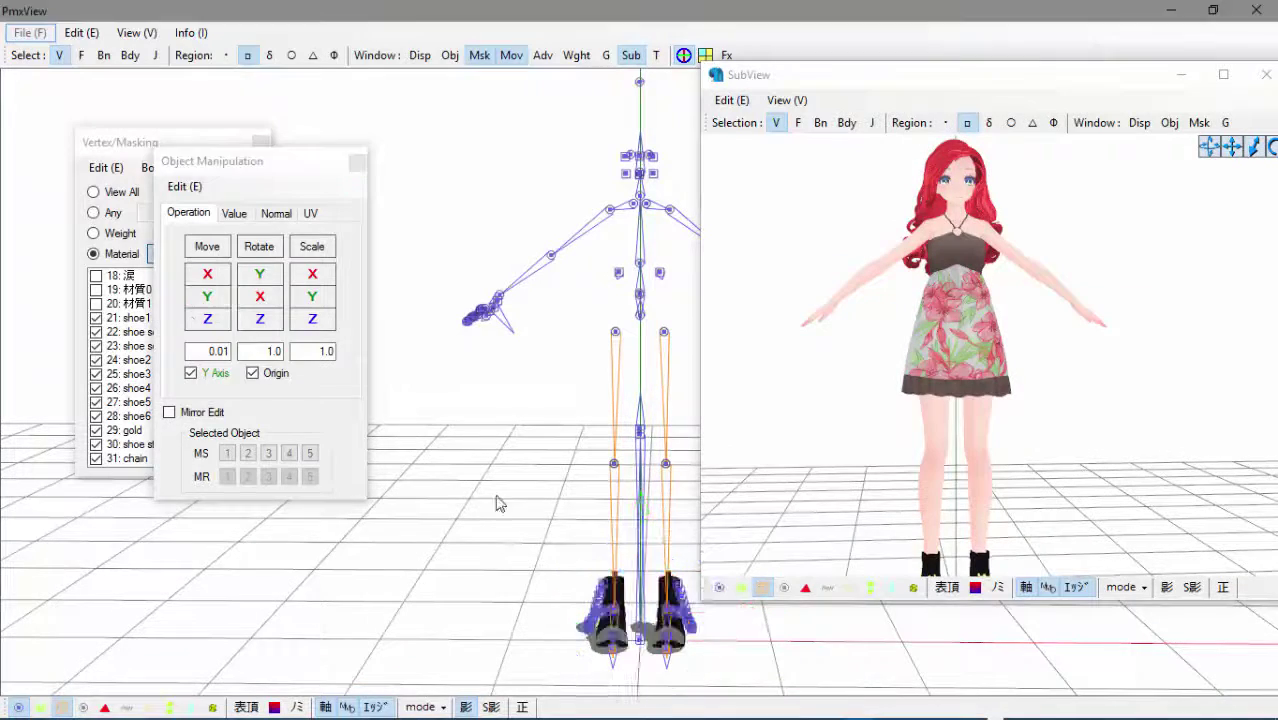
{"action": "key", "text": "ctrl+a"}
{"action": "left_click", "coordinate": [208, 297]}
- Save the model with the repositioned boots and move the SubView window aside to uncover more of the main view
{"action": "left_click", "coordinate": [858, 701]}
{"action": "left_click", "coordinate": [62, 65]}
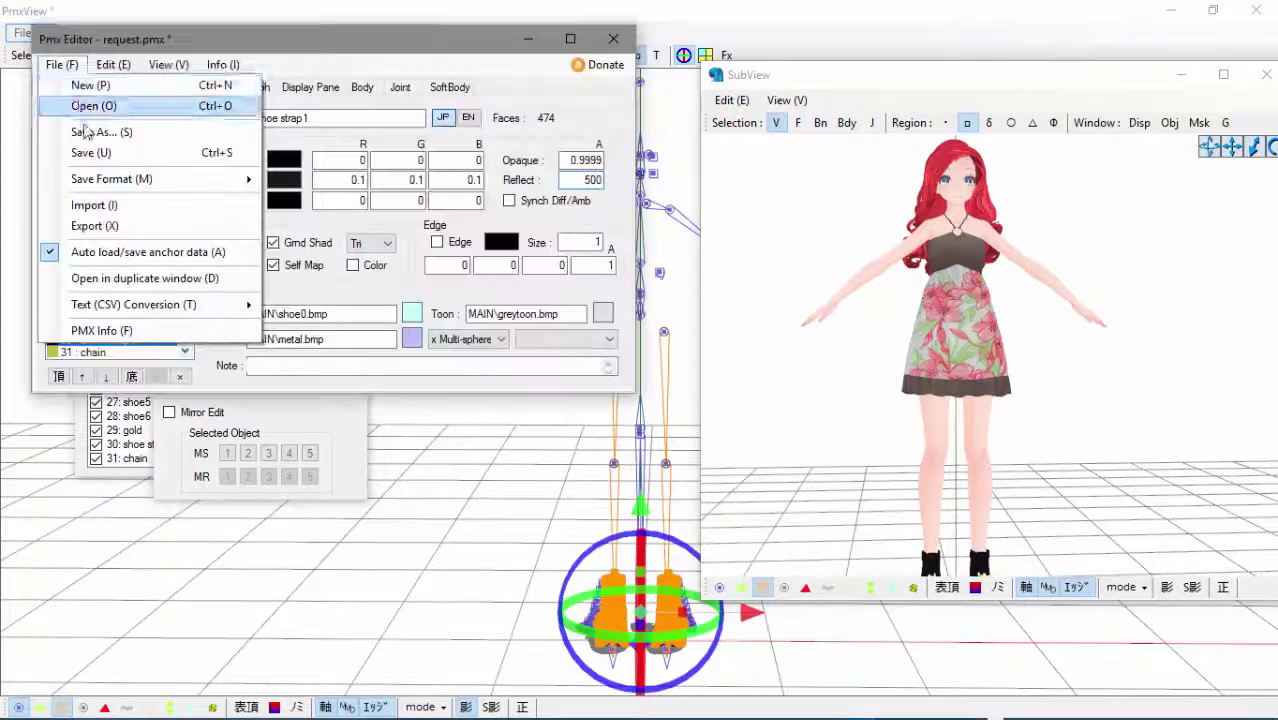
{"action": "left_click", "coordinate": [96, 152]}
{"action": "left_click_drag", "start_coordinate": [799, 80], "coordinate": [911, 102]}
{"action": "left_click", "coordinate": [856, 700]}
{"action": "left_click", "coordinate": [752, 612]}
{"action": "mouse_move", "coordinate": [1095, 412]}
{"action": "right_mouse_down"}
{"action": "mouse_move", "coordinate": [1095, 320]}
{"action": "mouse_move", "coordinate": [1175, 345]}
{"action": "mouse_move", "coordinate": [1097, 405]}
{"action": "right_mouse_up"}
{"action": "left_click", "coordinate": [133, 143]}
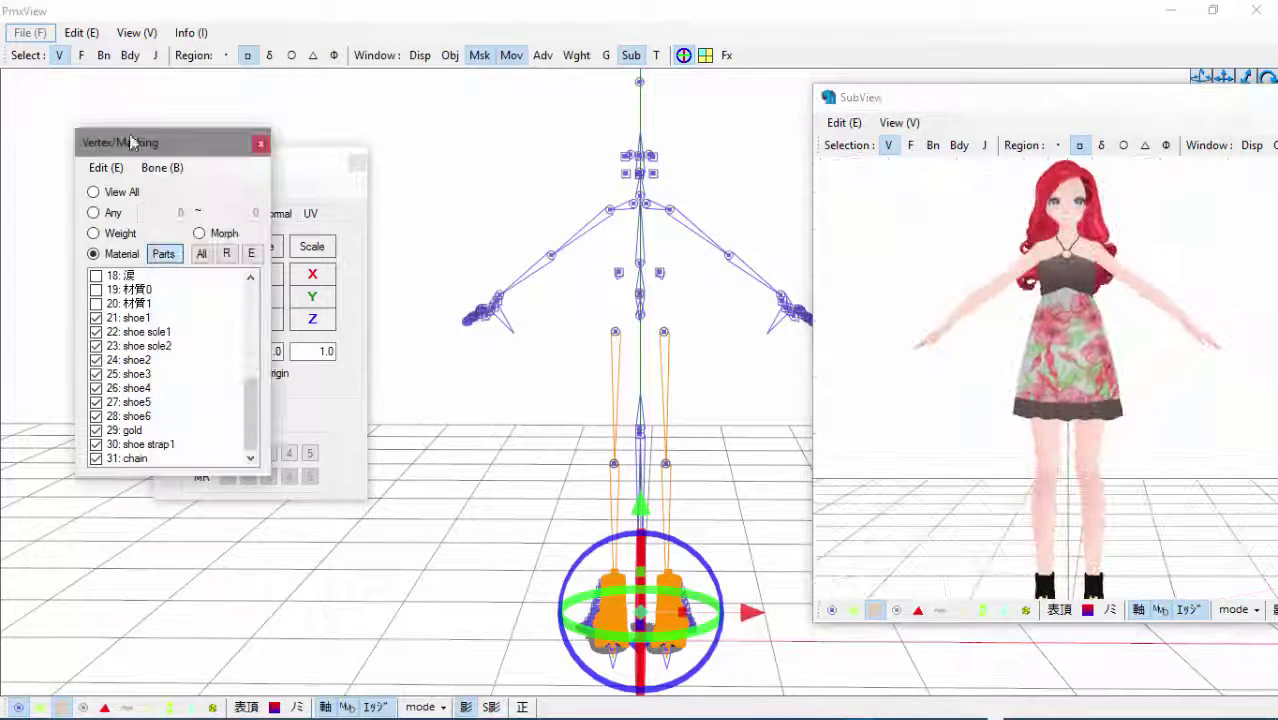
{"action": "right_click", "coordinate": [864, 704]}
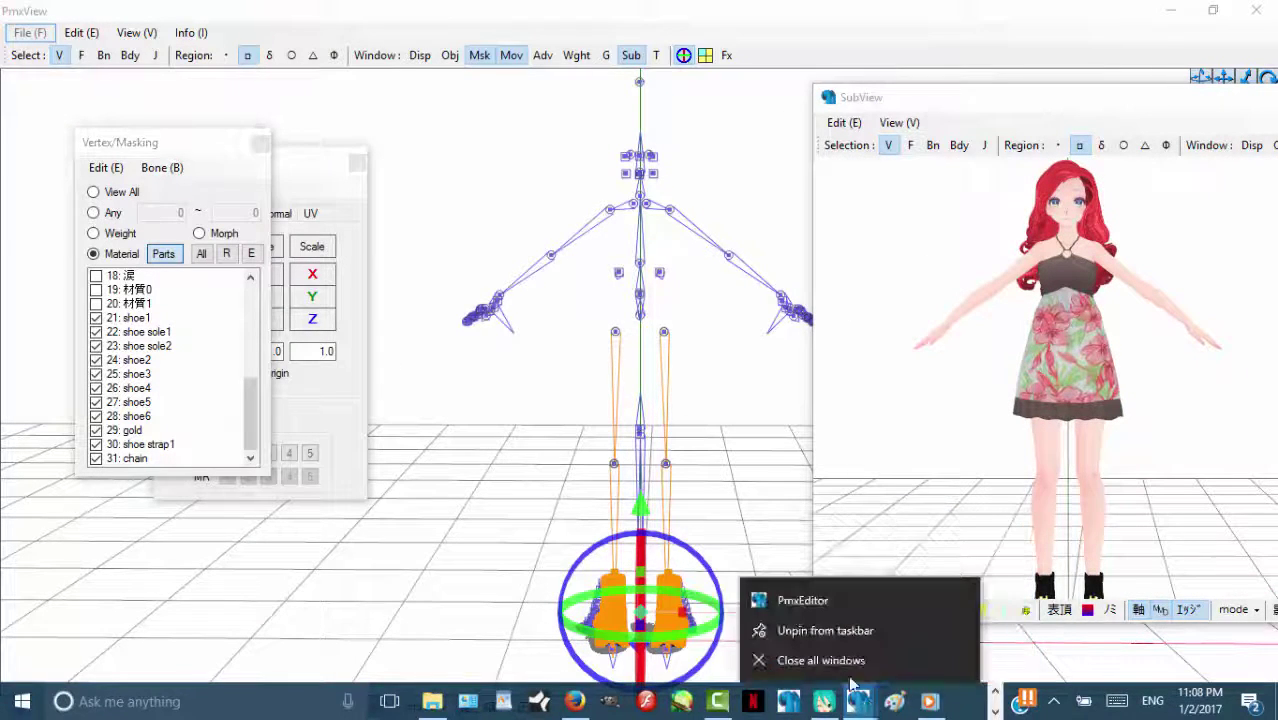
{"action": "left_click", "coordinate": [771, 535]}
{"action": "left_click", "coordinate": [30, 33]}
{"action": "left_click", "coordinate": [62, 65]}
{"action": "left_click", "coordinate": [439, 702]}
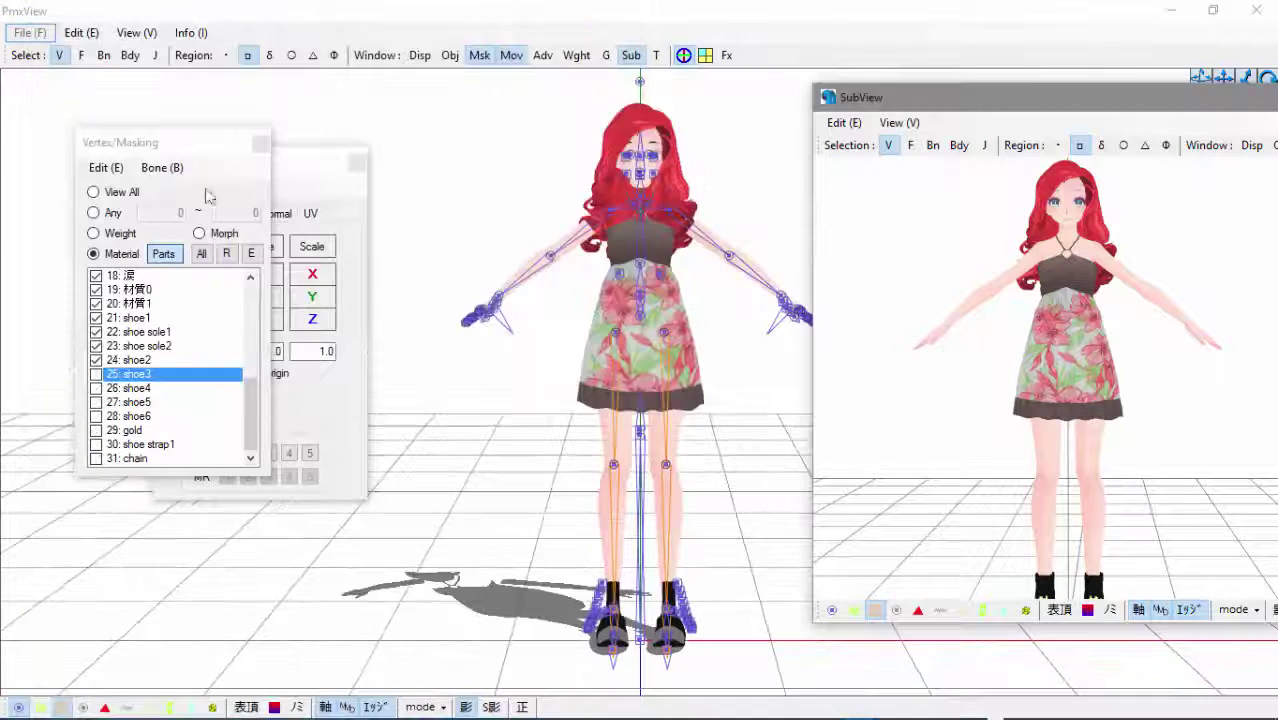
- Mask out every material except Skin02 and Skin04 so that only the torso and leg skin are displayed
{"action": "left_click", "coordinate": [97, 360]}
{"action": "left_click", "coordinate": [97, 346]}
{"action": "left_click", "coordinate": [97, 332]}
{"action": "left_click", "coordinate": [97, 318]}
{"action": "left_click", "coordinate": [97, 304]}
{"action": "left_click", "coordinate": [97, 290]}
{"action": "scroll", "coordinate": [122, 403], "scroll_direction": "up", "scroll_amount": 1}
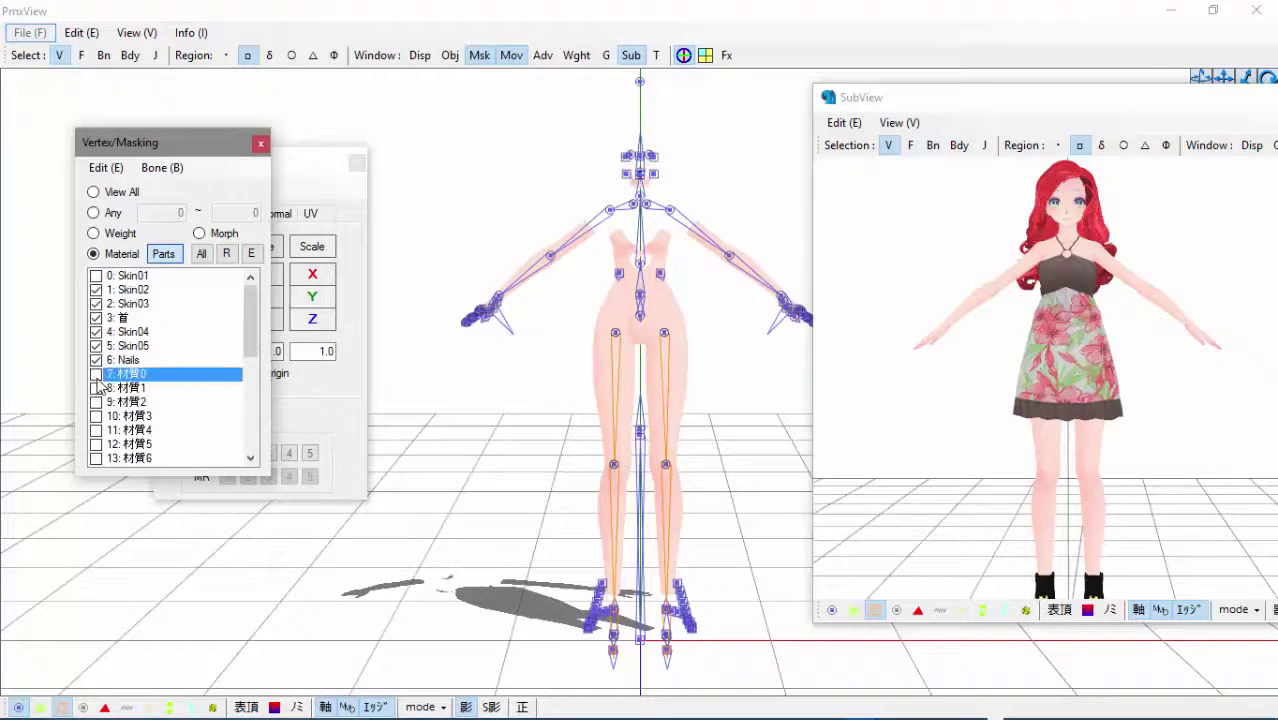
{"action": "left_click", "coordinate": [97, 291]}
{"action": "left_click", "coordinate": [97, 291]}
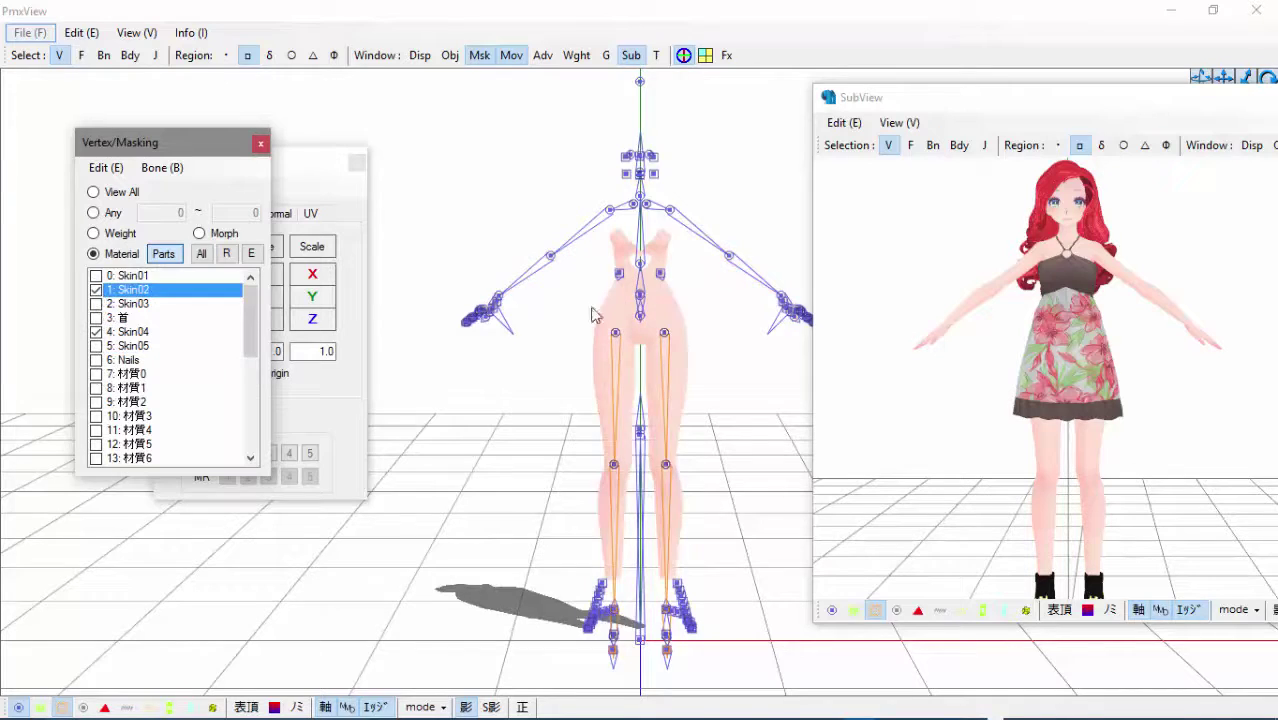
- Display only Skin02, select its vertices around the hips, and split that region off into a separate material
{"action": "scroll", "coordinate": [580, 365], "scroll_direction": "up", "scroll_amount": 3}
{"action": "mouse_move", "coordinate": [557, 404]}
{"action": "right_mouse_down"}
{"action": "mouse_move", "coordinate": [539, 406]}
{"action": "mouse_move", "coordinate": [572, 385]}
{"action": "right_mouse_up"}
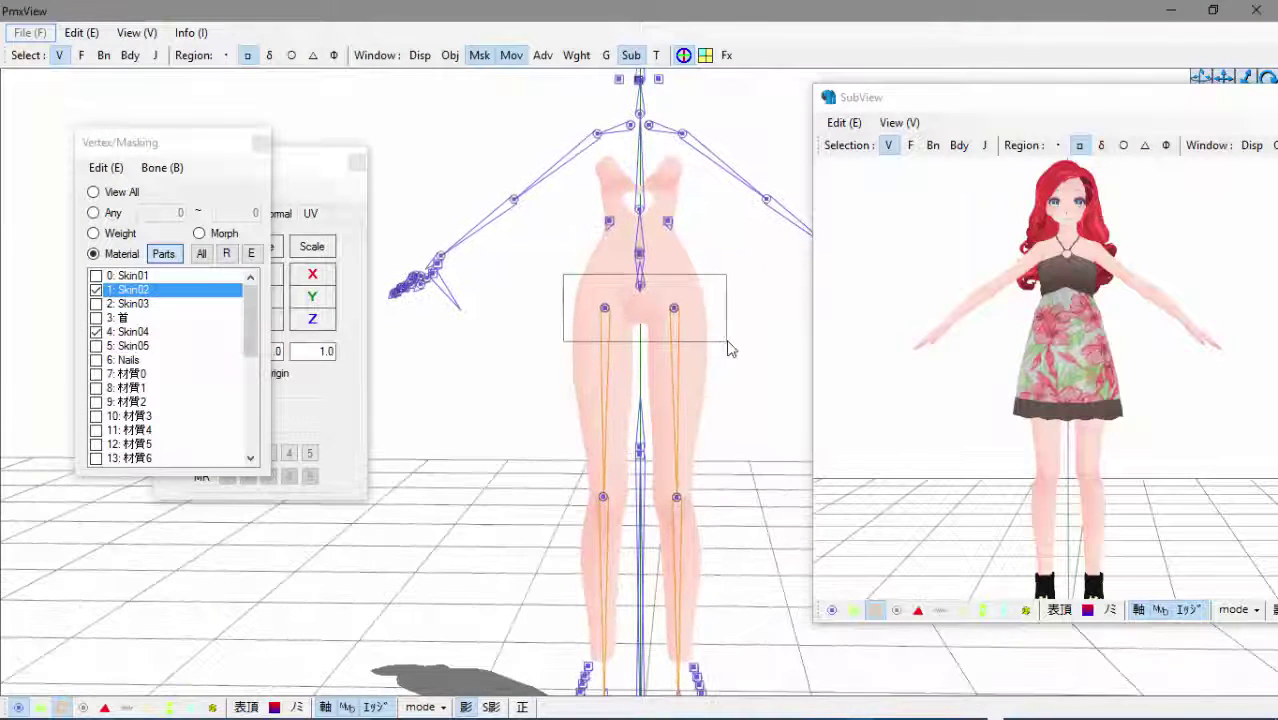
{"action": "right_click", "coordinate": [123, 290]}
{"action": "left_click", "coordinate": [96, 331]}
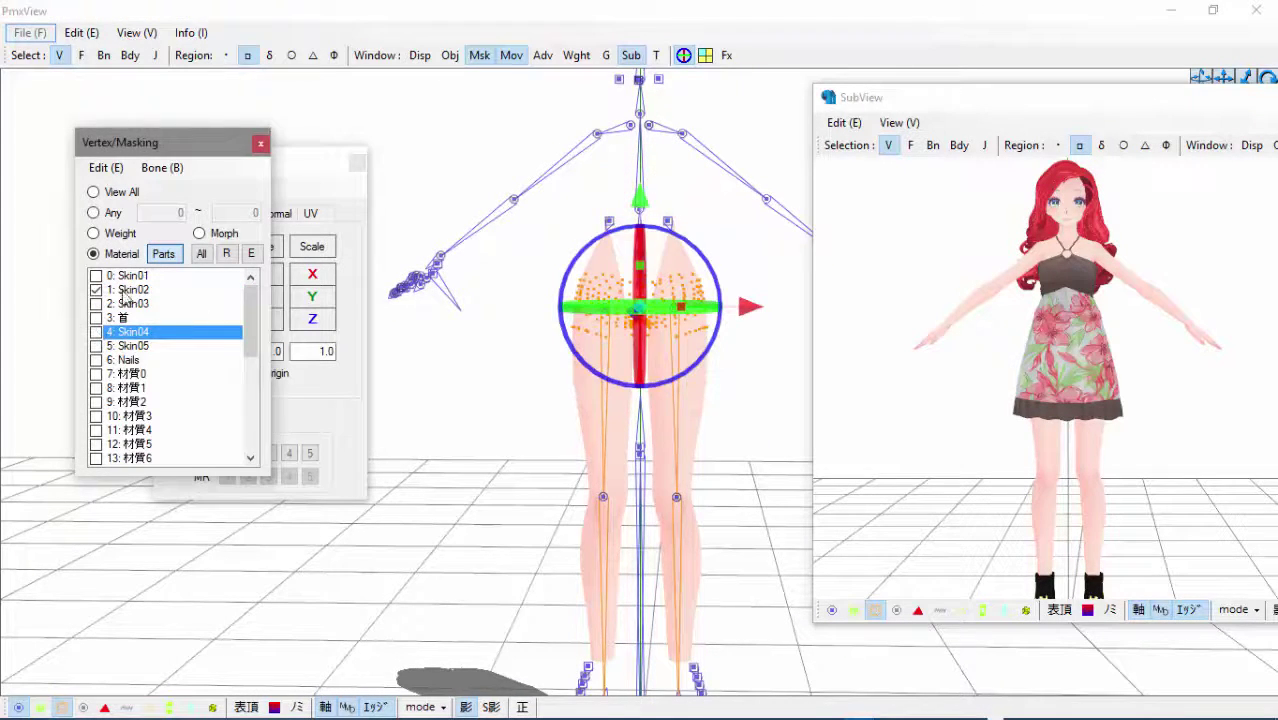
{"action": "double_click", "coordinate": [122, 290]}
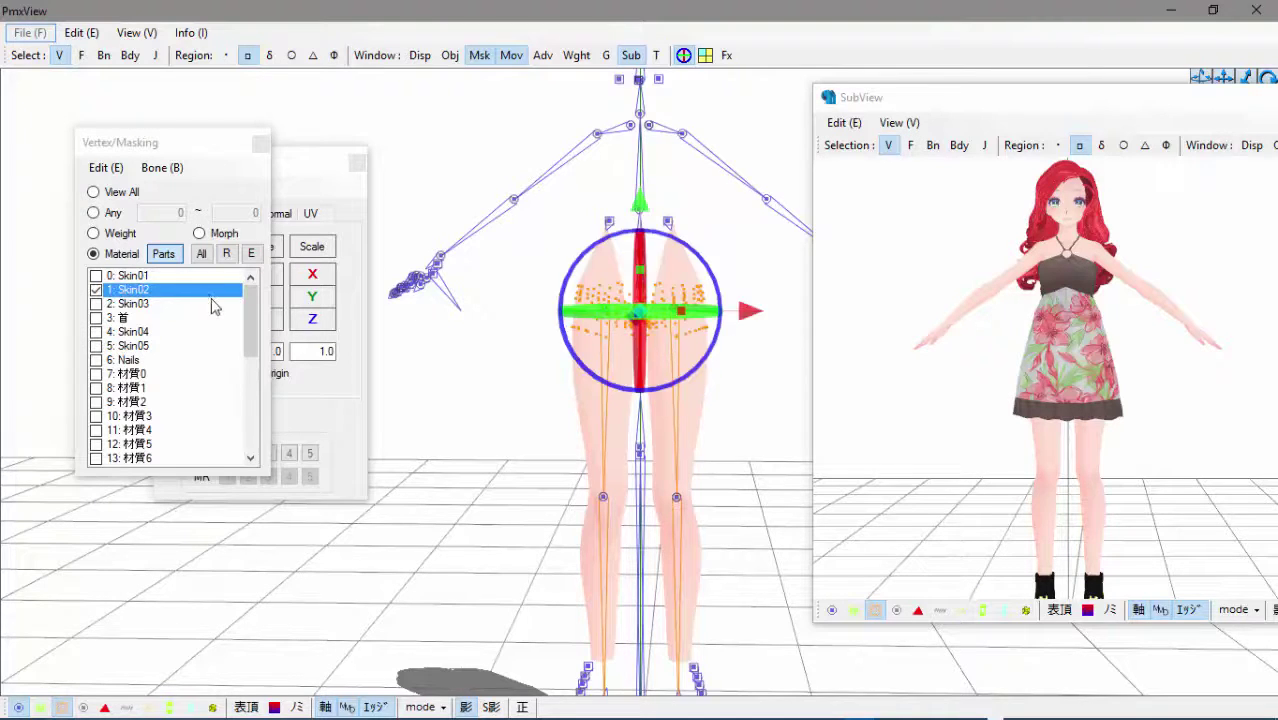
{"action": "right_click_drag", "start_coordinate": [708, 372], "coordinate": [714, 351]}
{"action": "right_click", "coordinate": [127, 290]}
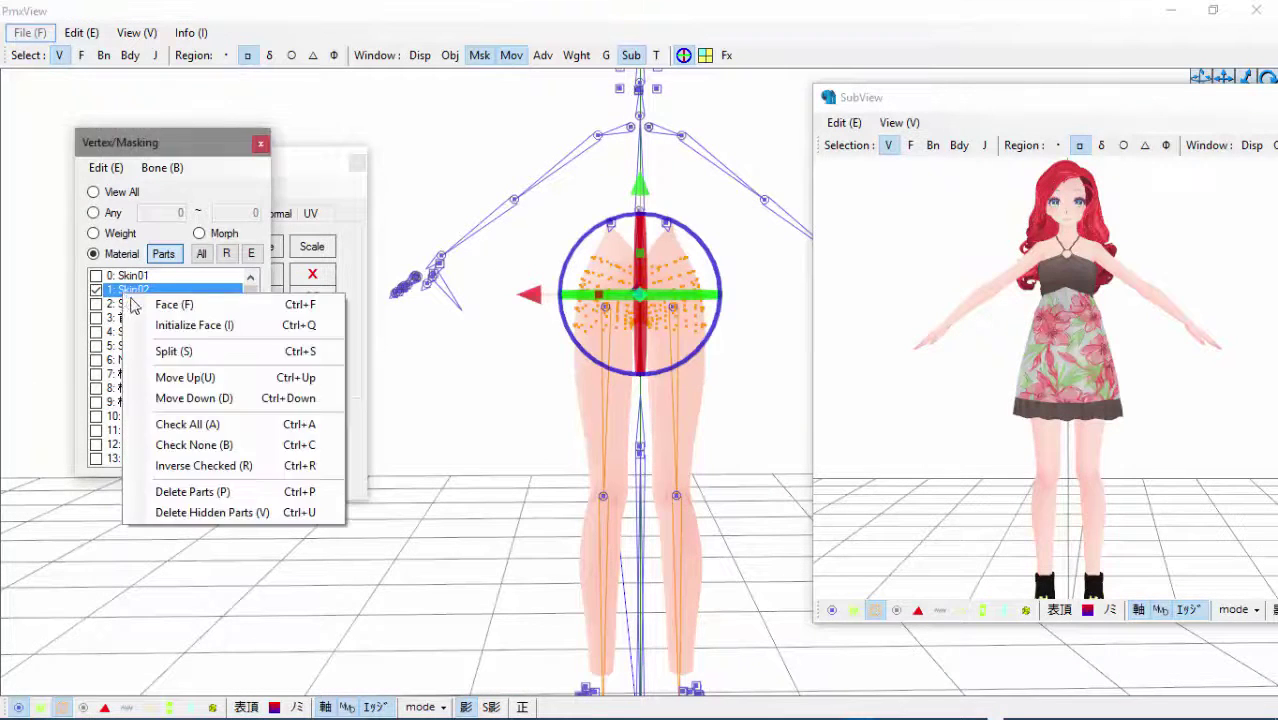
{"action": "left_click", "coordinate": [177, 348]}
{"action": "left_click", "coordinate": [643, 440]}
- Toggle the visibility of Skin01, Skin02, Skin03 and the new material individually to examine which body region each one covers
{"action": "left_click", "coordinate": [97, 291]}
{"action": "left_click", "coordinate": [97, 318]}
{"action": "right_click_drag", "start_coordinate": [440, 430], "coordinate": [362, 434]}
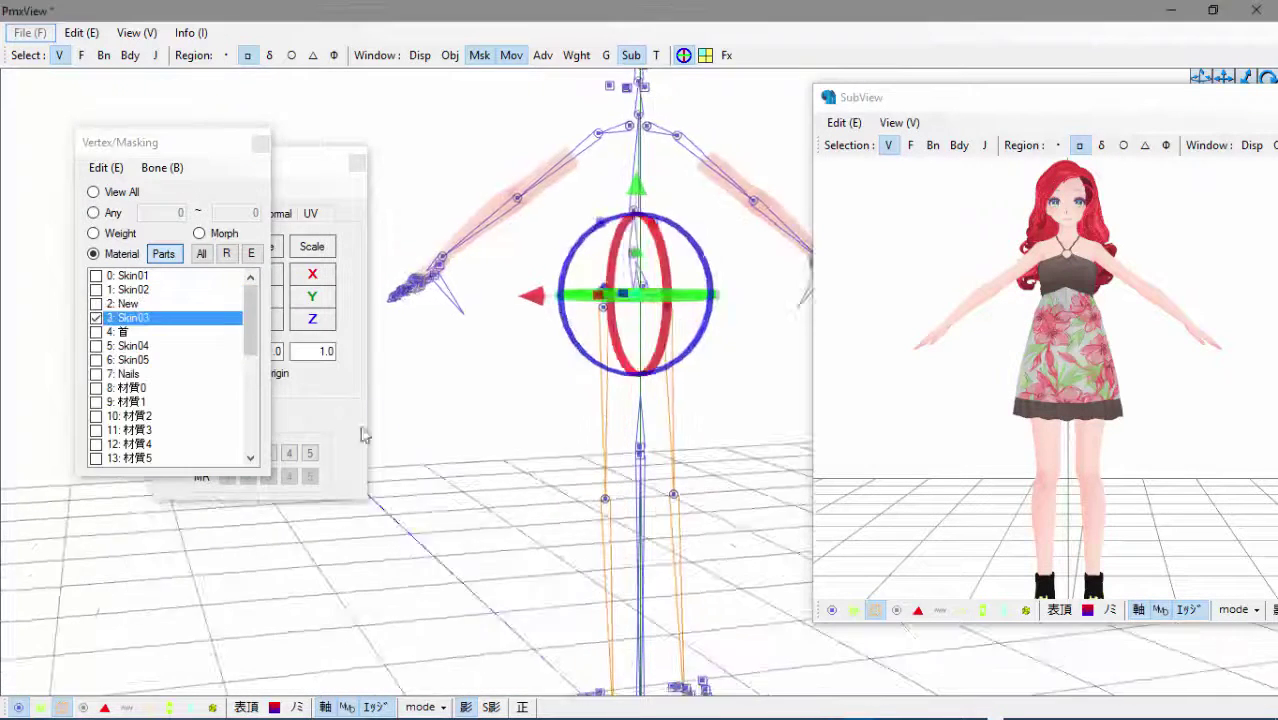
{"action": "left_click", "coordinate": [97, 318]}
{"action": "left_click", "coordinate": [97, 277]}
{"action": "right_click_drag", "start_coordinate": [440, 430], "coordinate": [600, 415]}
{"action": "left_click", "coordinate": [97, 277]}
{"action": "left_click", "coordinate": [97, 291]}
{"action": "left_click", "coordinate": [97, 291]}
{"action": "left_click", "coordinate": [98, 304]}
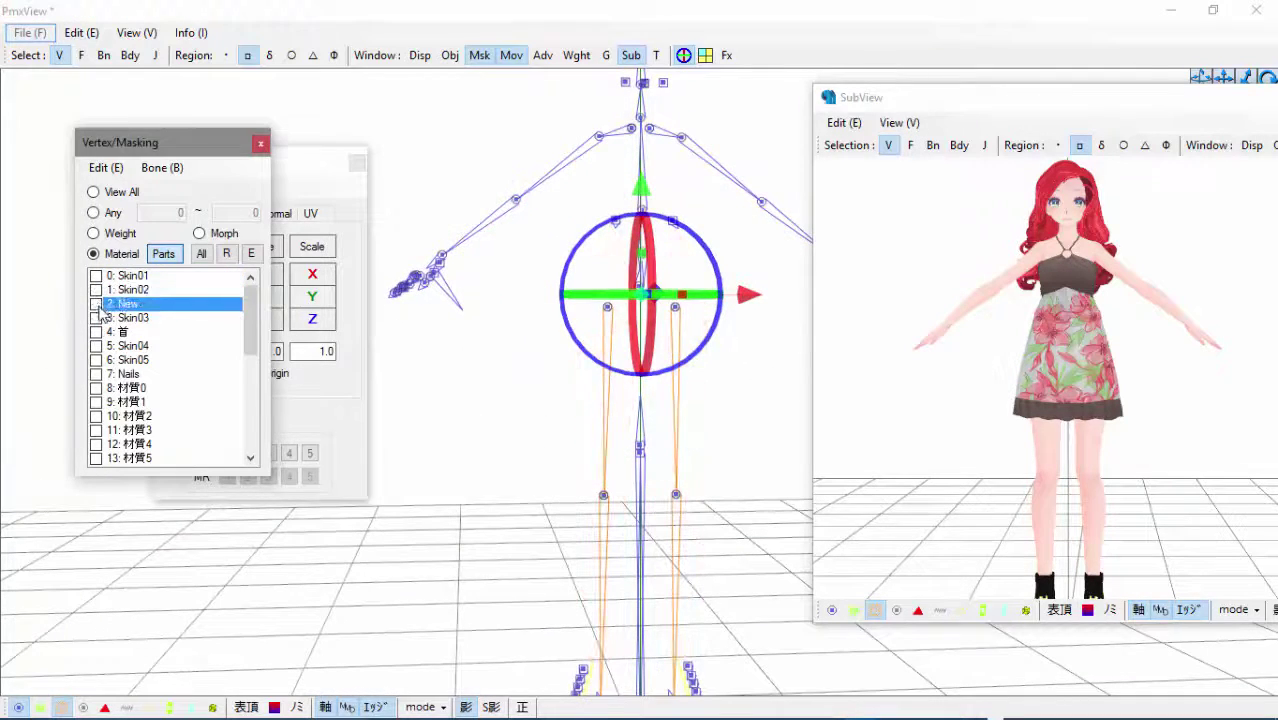
- Set the diffuse, specular and ambient colours of the new hip material to black in Pmx Editor
{"action": "left_click", "coordinate": [787, 700]}
{"action": "left_click", "coordinate": [174, 87]}
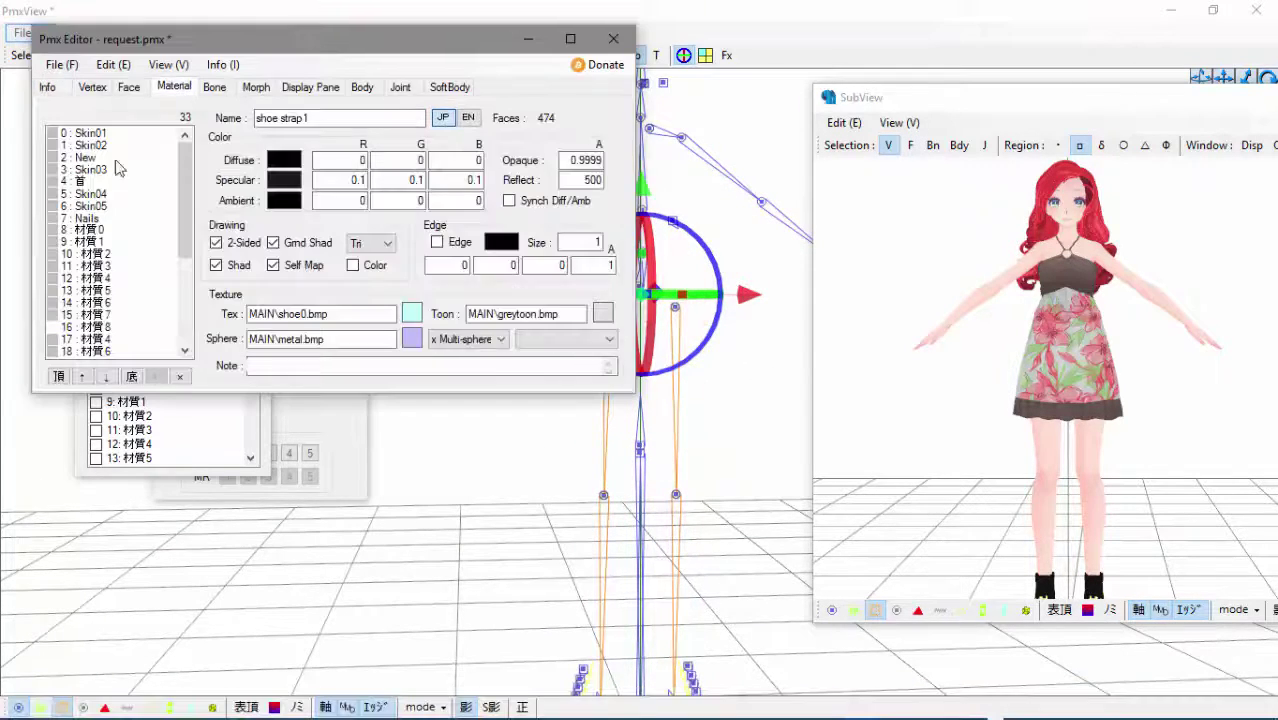
{"action": "left_click", "coordinate": [115, 158]}
{"action": "left_click", "coordinate": [291, 161]}
{"action": "left_click", "coordinate": [534, 426]}
{"action": "left_click", "coordinate": [285, 201]}
{"action": "left_click", "coordinate": [445, 297]}
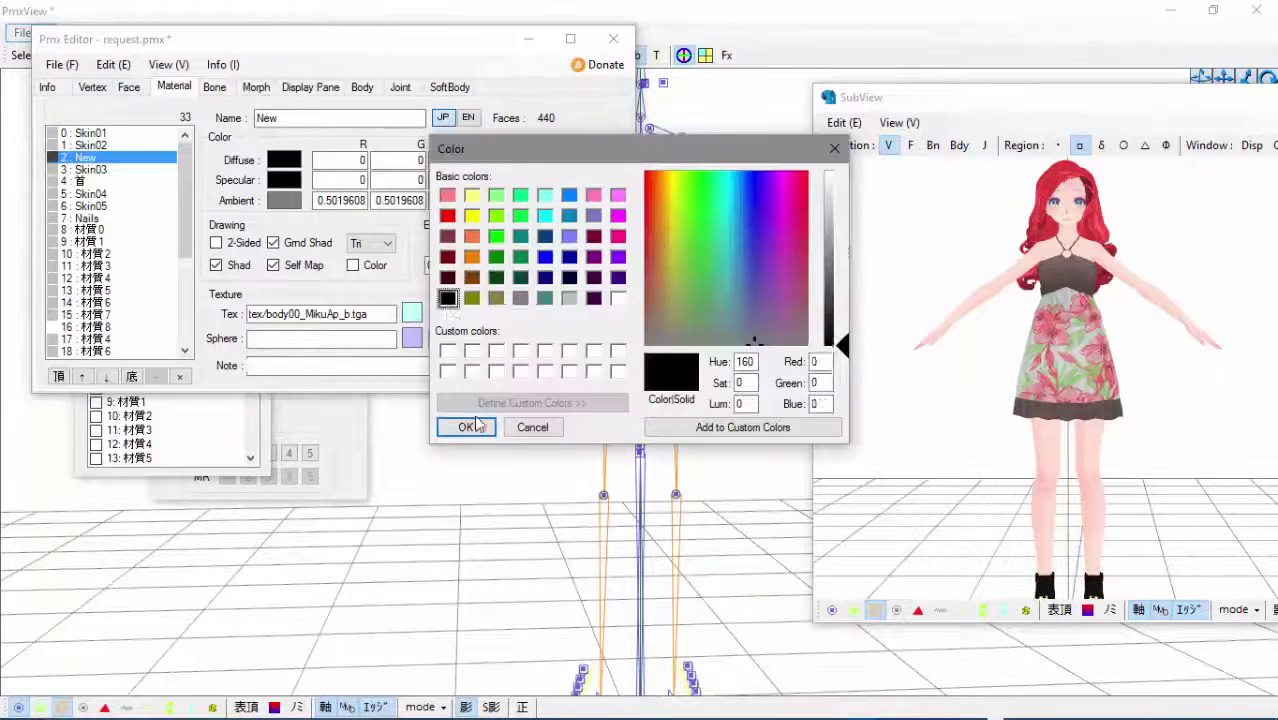
{"action": "left_click", "coordinate": [479, 424]}
{"action": "left_click_drag", "start_coordinate": [390, 40], "coordinate": [1138, 346]}
- Display only Skin04, select its vertices at the lower end of the torso, and split them off into a separate material
{"action": "left_click", "coordinate": [97, 291]}
{"action": "right_click_drag", "start_coordinate": [465, 384], "coordinate": [455, 412]}
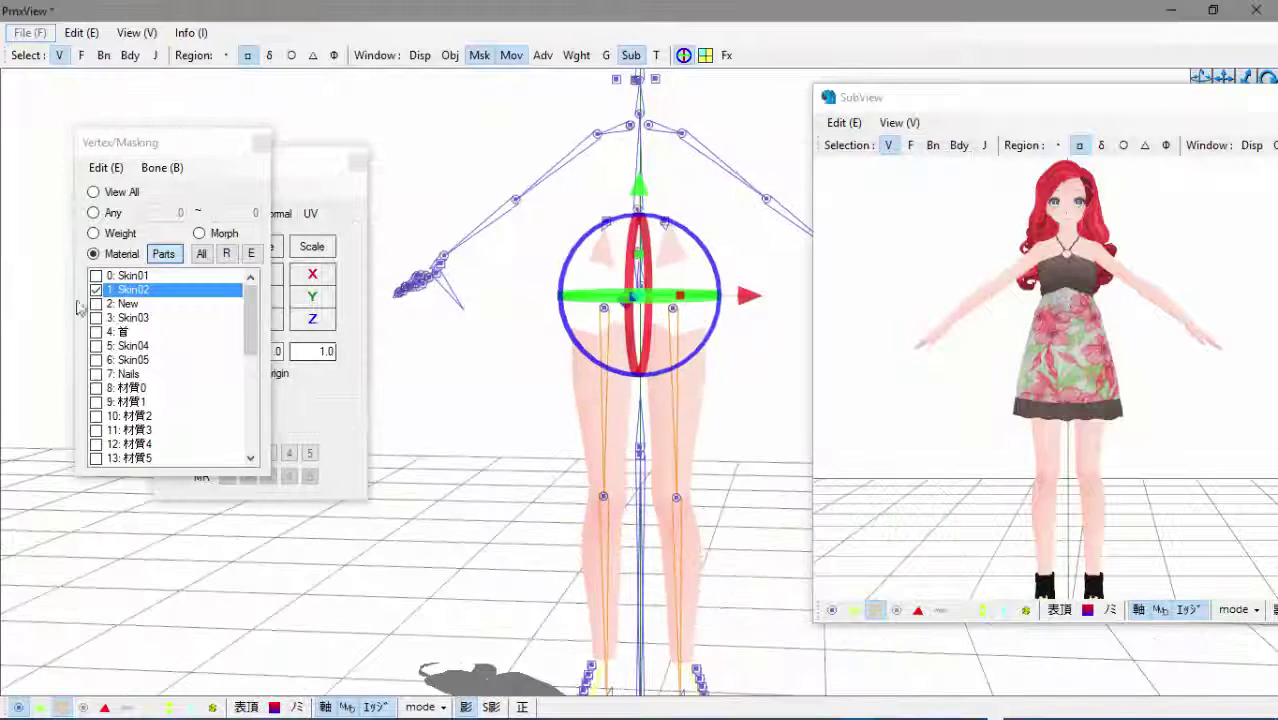
{"action": "left_click", "coordinate": [97, 304]}
{"action": "left_click", "coordinate": [99, 317]}
{"action": "left_click", "coordinate": [96, 289]}
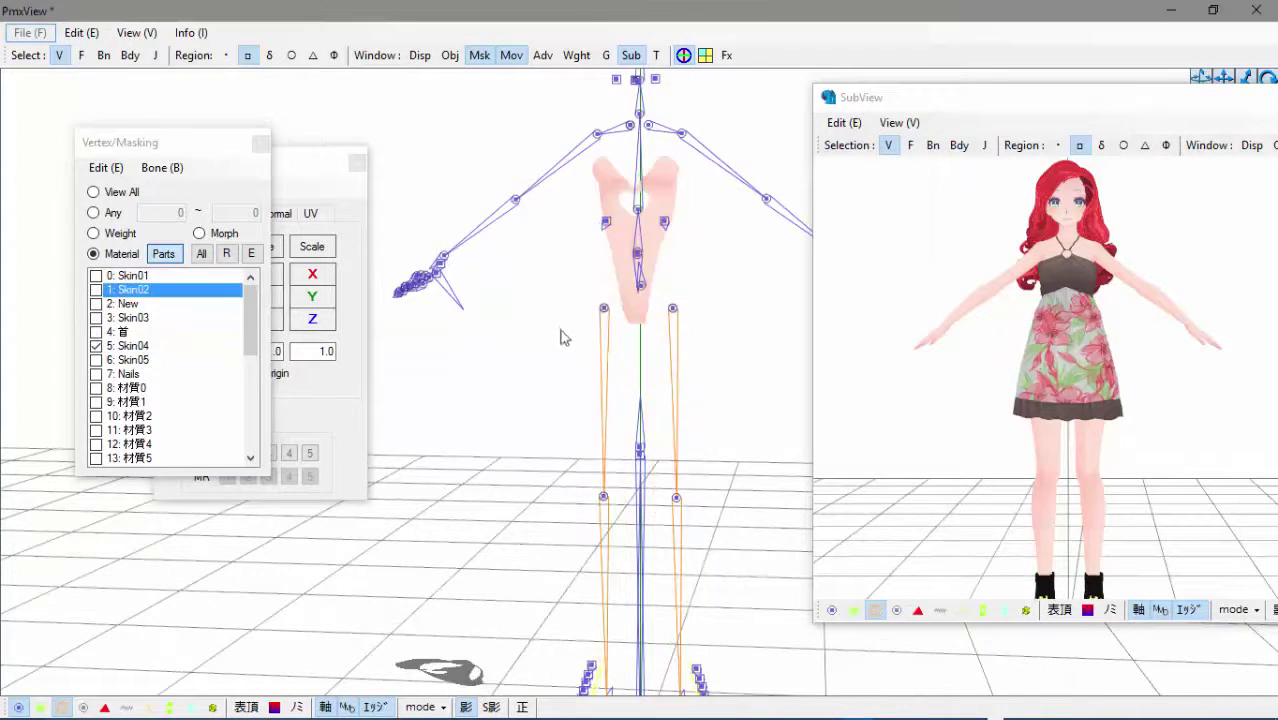
{"action": "left_click", "coordinate": [221, 305]}
{"action": "left_click", "coordinate": [629, 273]}
{"action": "left_click", "coordinate": [98, 304]}
{"action": "right_click_drag", "start_coordinate": [617, 262], "coordinate": [621, 258]}
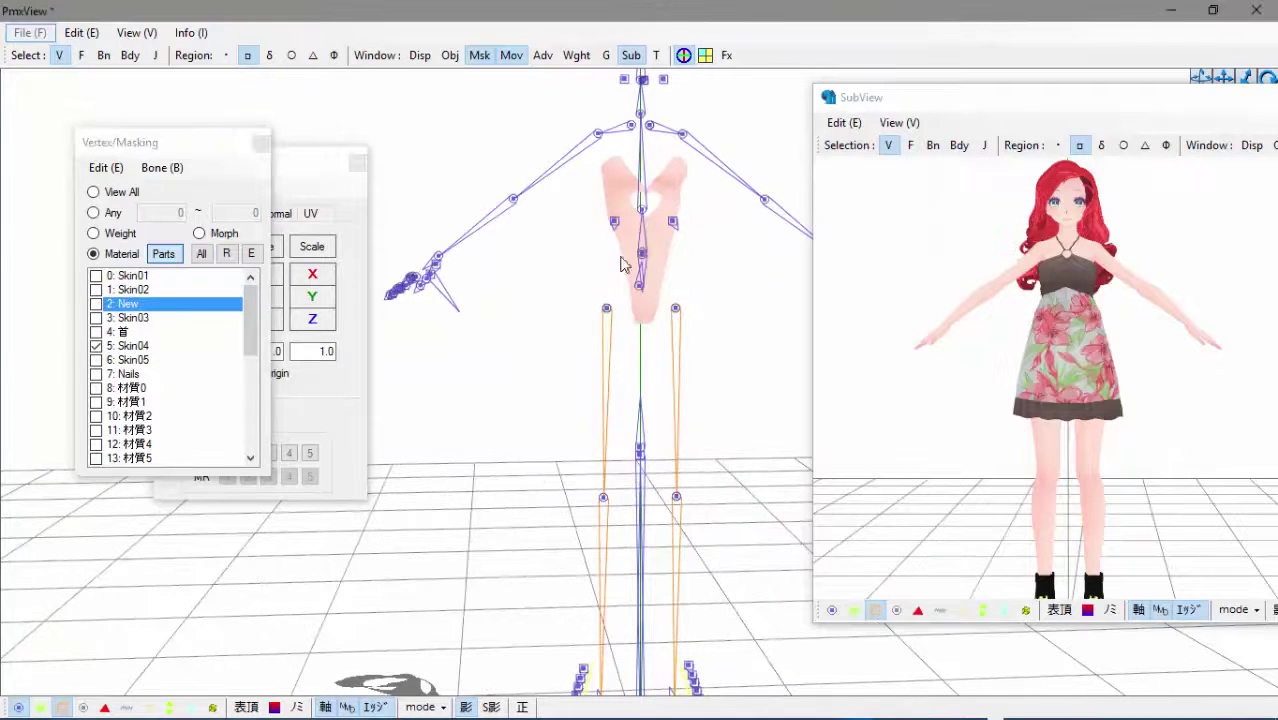
{"action": "right_click", "coordinate": [127, 346]}
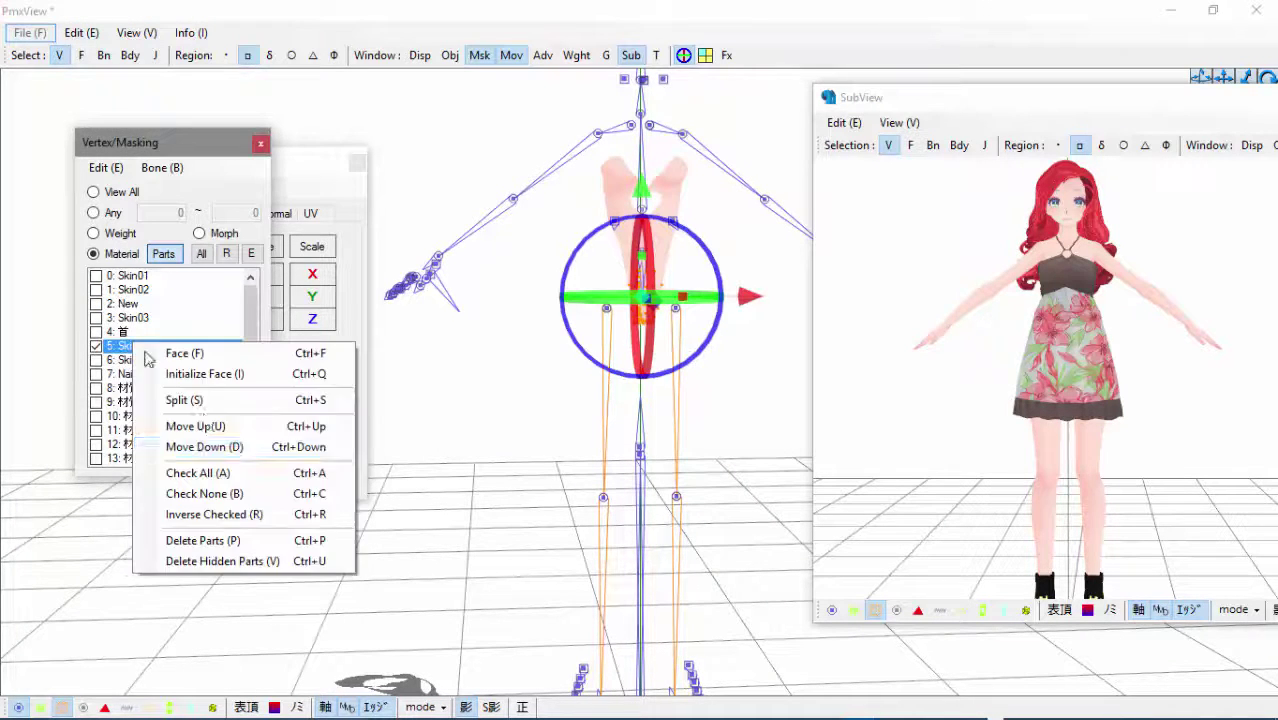
{"action": "key", "text": "Escape"}
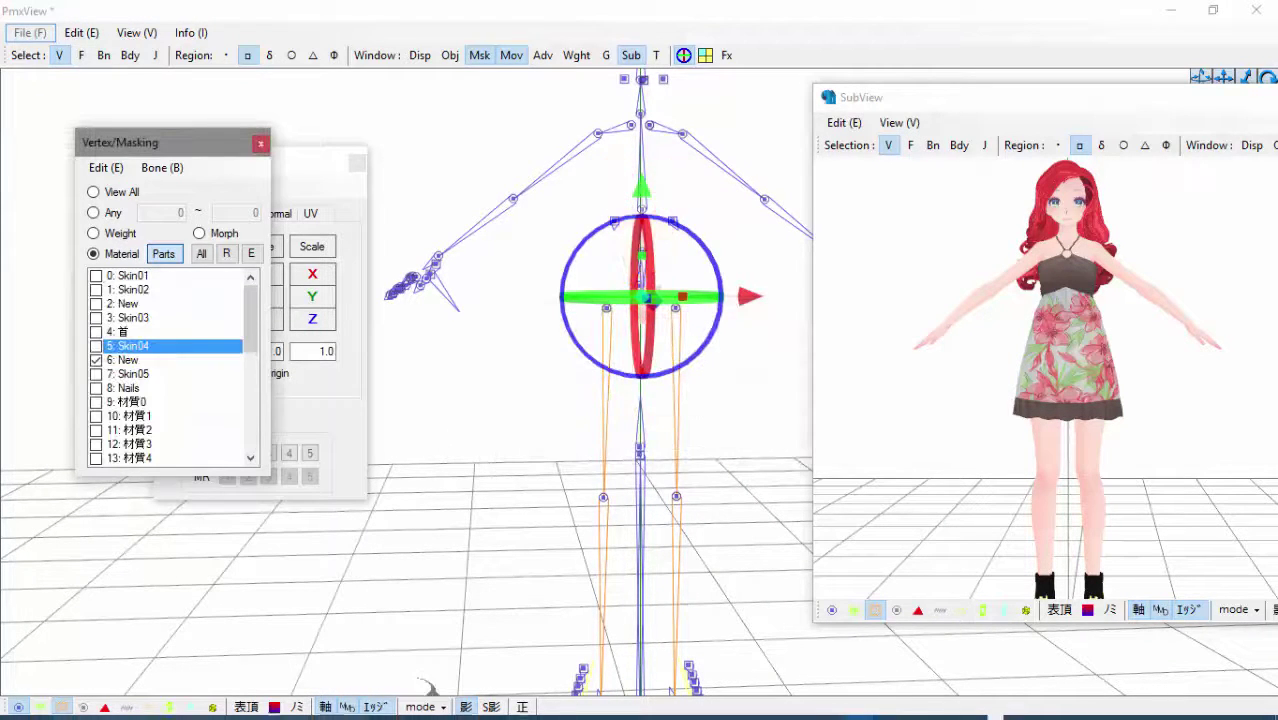
- Set the diffuse and ambient colours of the material split from Skin04 to black
{"action": "mouse_move", "coordinate": [862, 706]}
{"action": "left_click", "coordinate": [758, 614]}
{"action": "left_click", "coordinate": [926, 511]}
{"action": "left_click", "coordinate": [1101, 465]}
{"action": "left_click", "coordinate": [453, 299]}
{"action": "left_click", "coordinate": [466, 429]}
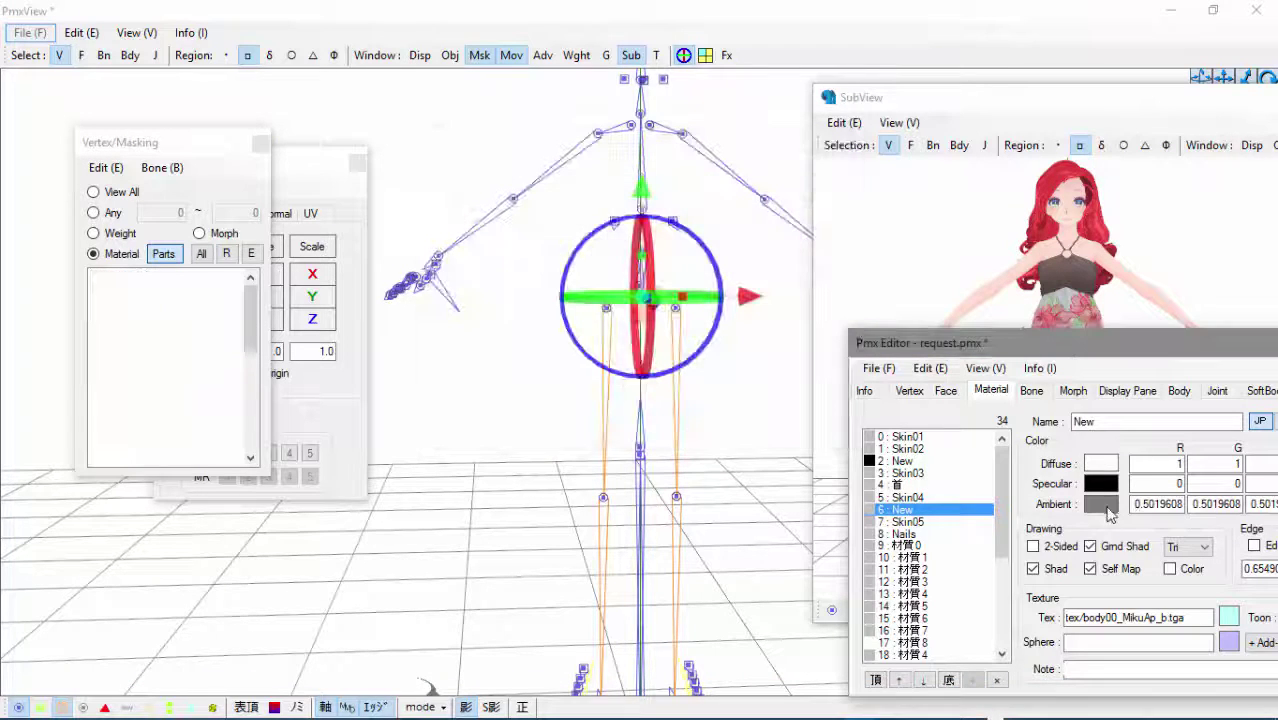
{"action": "left_click", "coordinate": [1102, 465]}
{"action": "left_click", "coordinate": [443, 298]}
{"action": "left_click", "coordinate": [472, 429]}
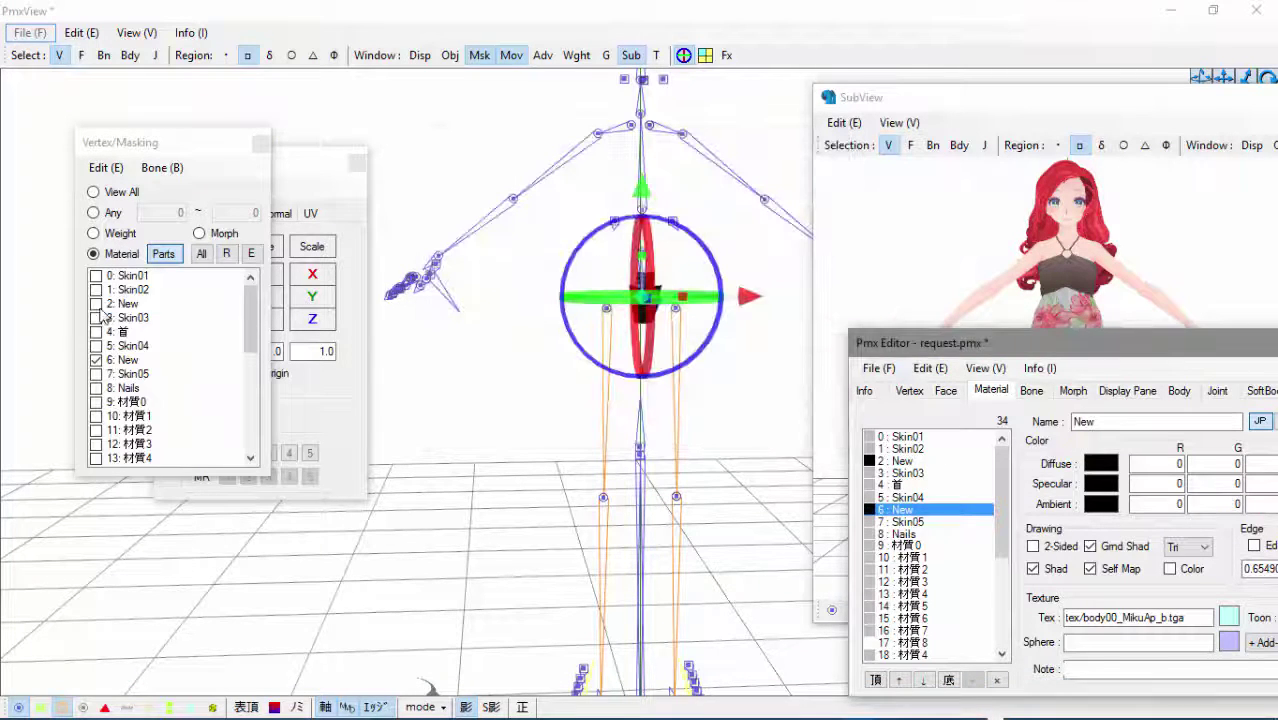
- Hide both black New materials in the mask list and save the model over request.pmx
{"action": "left_click", "coordinate": [101, 310]}
{"action": "left_click", "coordinate": [188, 358]}
{"action": "mouse_move", "coordinate": [862, 706]}
{"action": "left_click", "coordinate": [758, 614]}
{"action": "left_click_drag", "start_coordinate": [943, 338], "coordinate": [259, 184]}
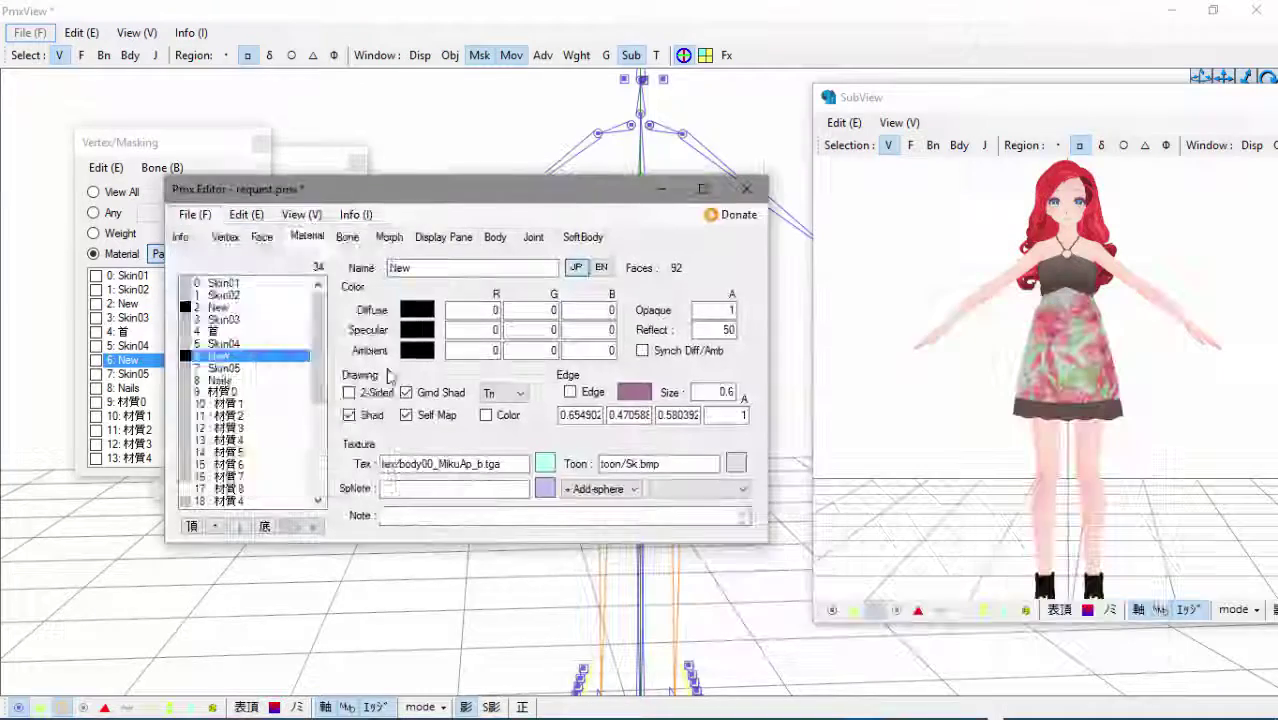
{"action": "key", "text": "ctrl+s"}
{"action": "key", "text": "Return"}
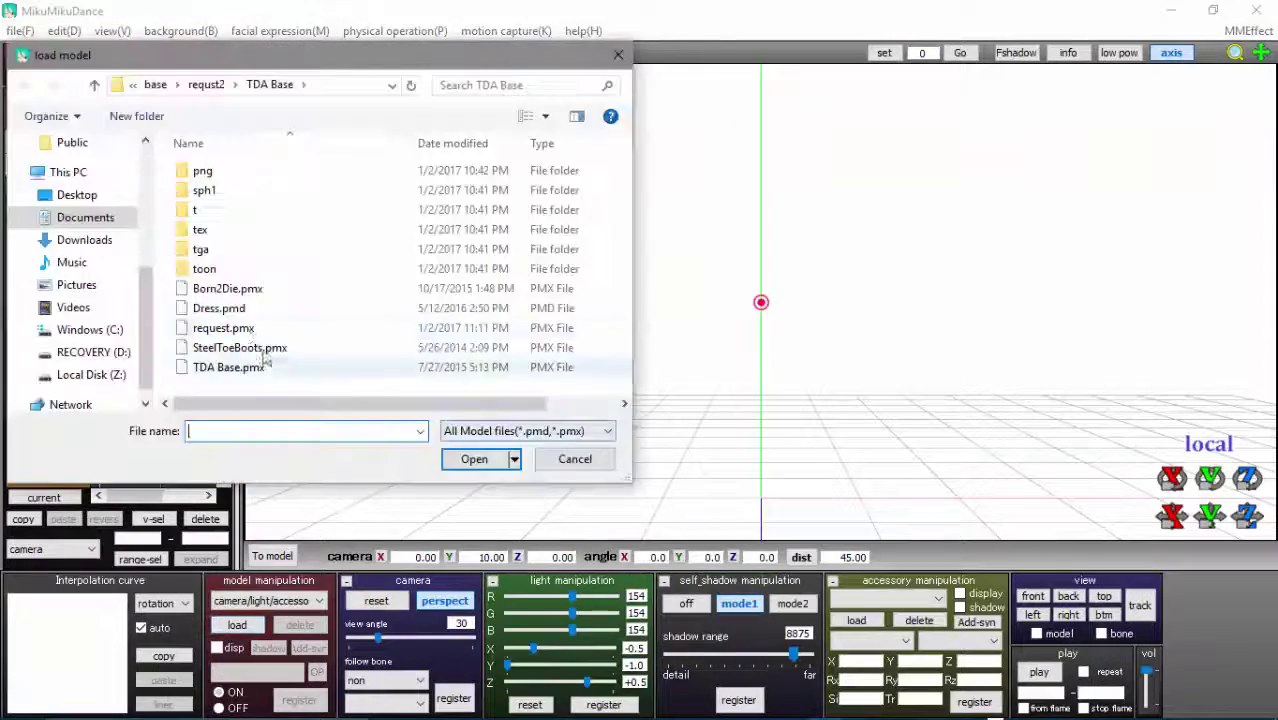
- Load request.pmx into MikuMikuDance and assign an effect file to it in the effect mapping
{"action": "left_click", "coordinate": [612, 458]}
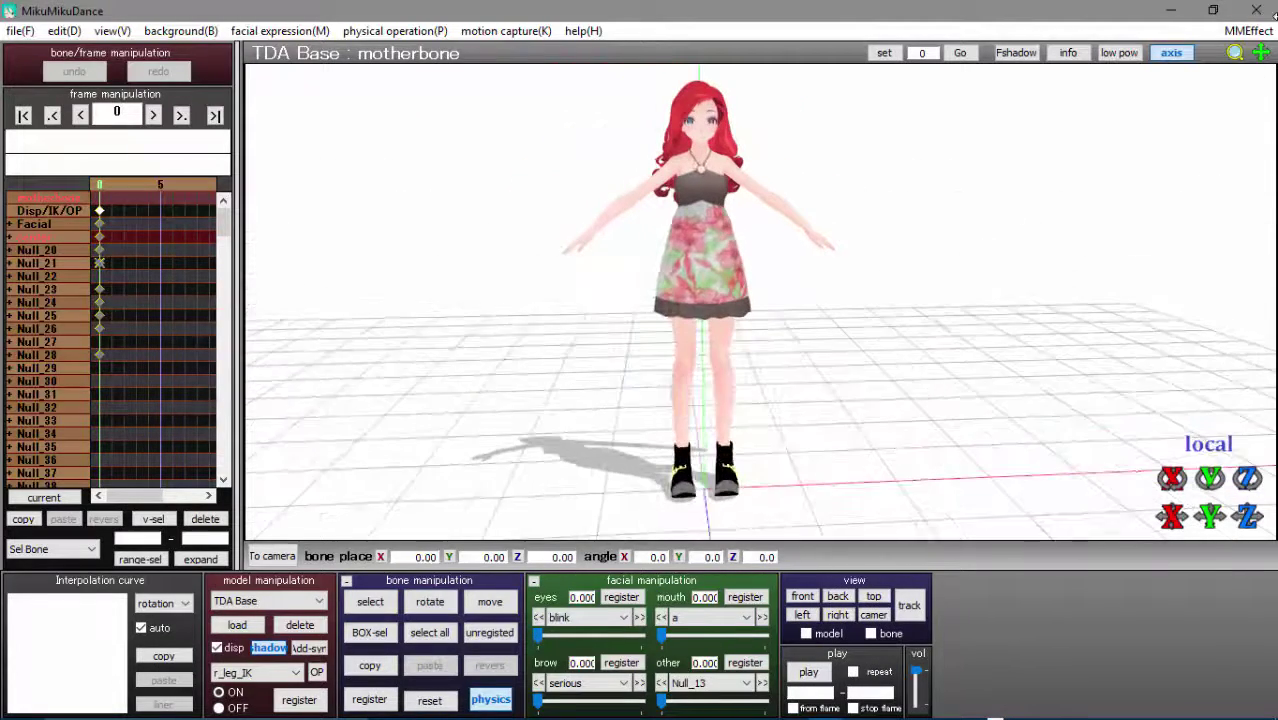
{"action": "left_click", "coordinate": [1249, 31]}
{"action": "left_click", "coordinate": [1120, 76]}
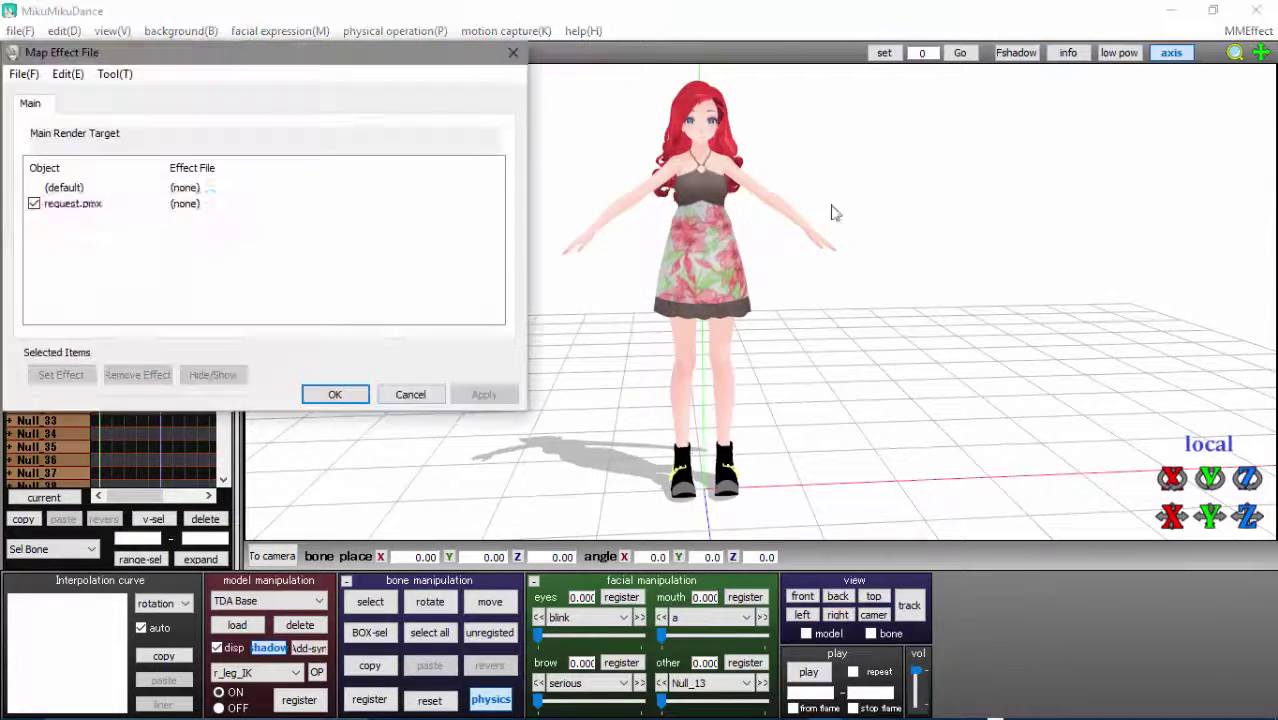
{"action": "double_click", "coordinate": [214, 206]}
{"action": "double_click", "coordinate": [222, 252]}
{"action": "left_click", "coordinate": [577, 502]}
{"action": "left_click", "coordinate": [335, 394]}
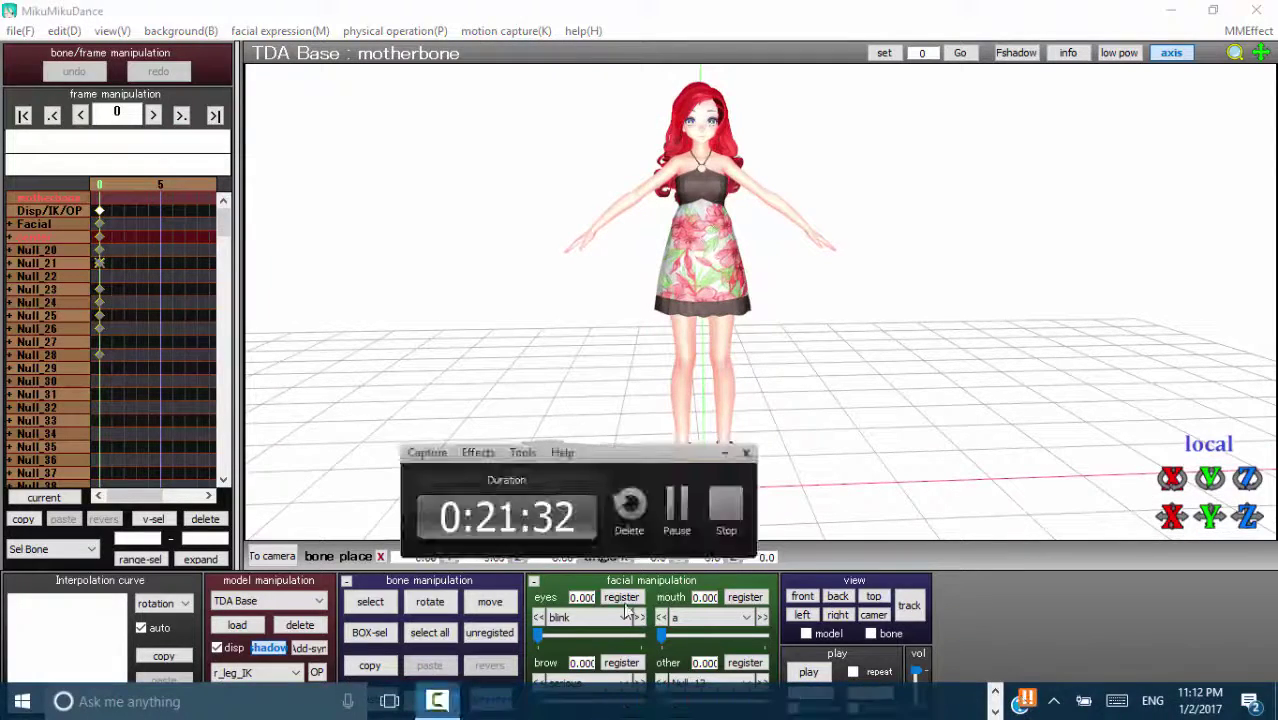
- Play the dance motion to check how the outfit moves on the model, and stop the playback
{"action": "left_click", "coordinate": [808, 672]}
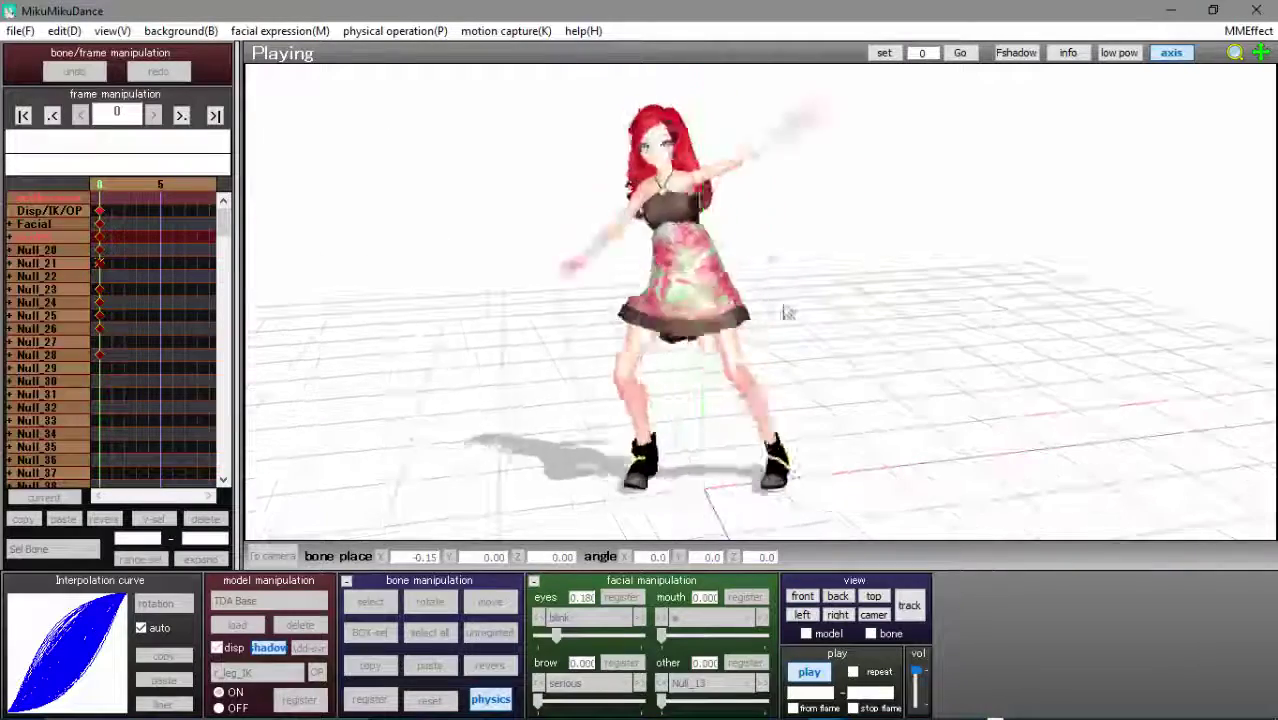
{"action": "left_click", "coordinate": [811, 673]}
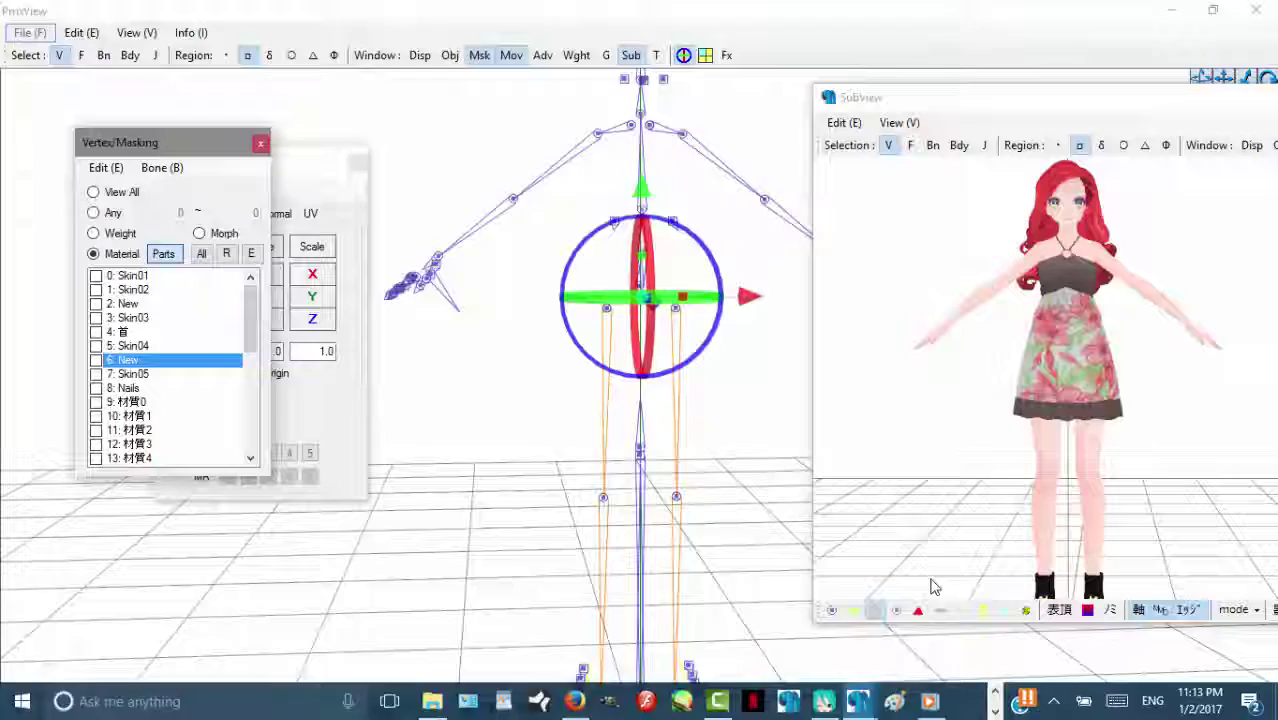
- Examine the dressed figure more closely in the PmxView SubView and place that window clear of the main view
{"action": "scroll", "coordinate": [1040, 380], "scroll_direction": "up", "scroll_amount": 3}
{"action": "left_click_drag", "start_coordinate": [1010, 98], "coordinate": [790, 115]}
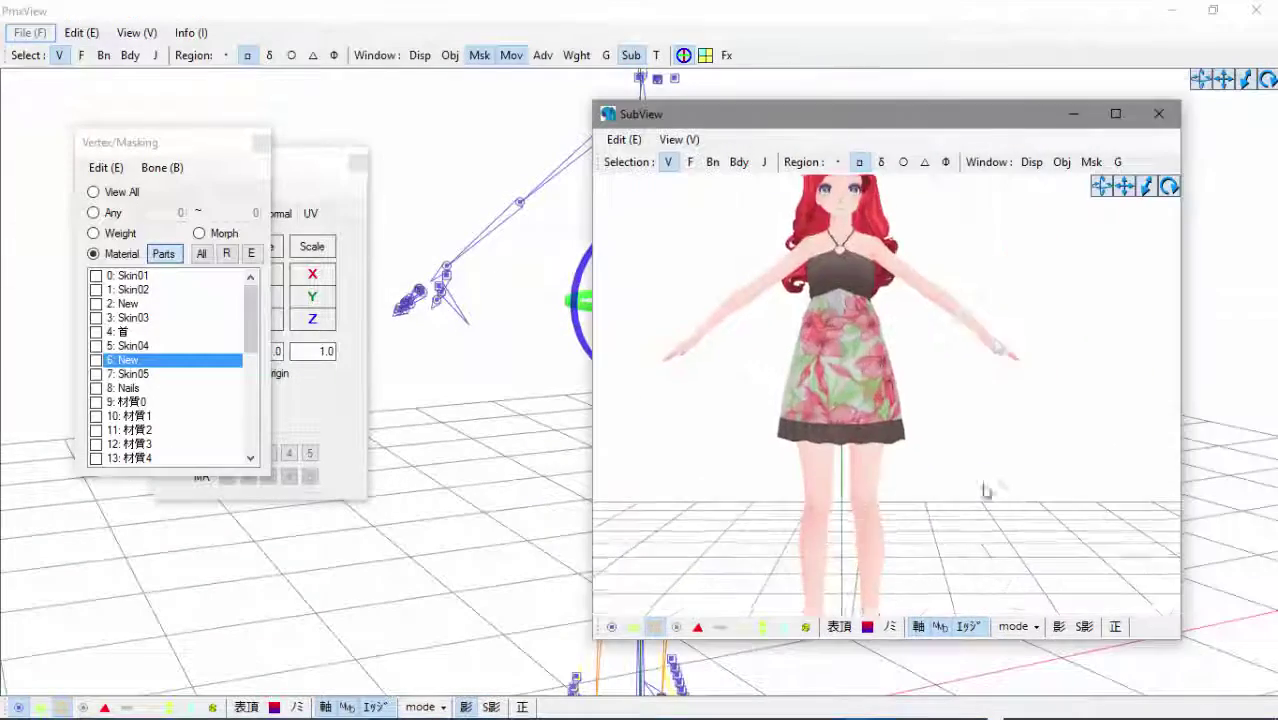
{"action": "right_click_drag", "start_coordinate": [984, 491], "coordinate": [736, 362]}
{"action": "left_click", "coordinate": [318, 165]}
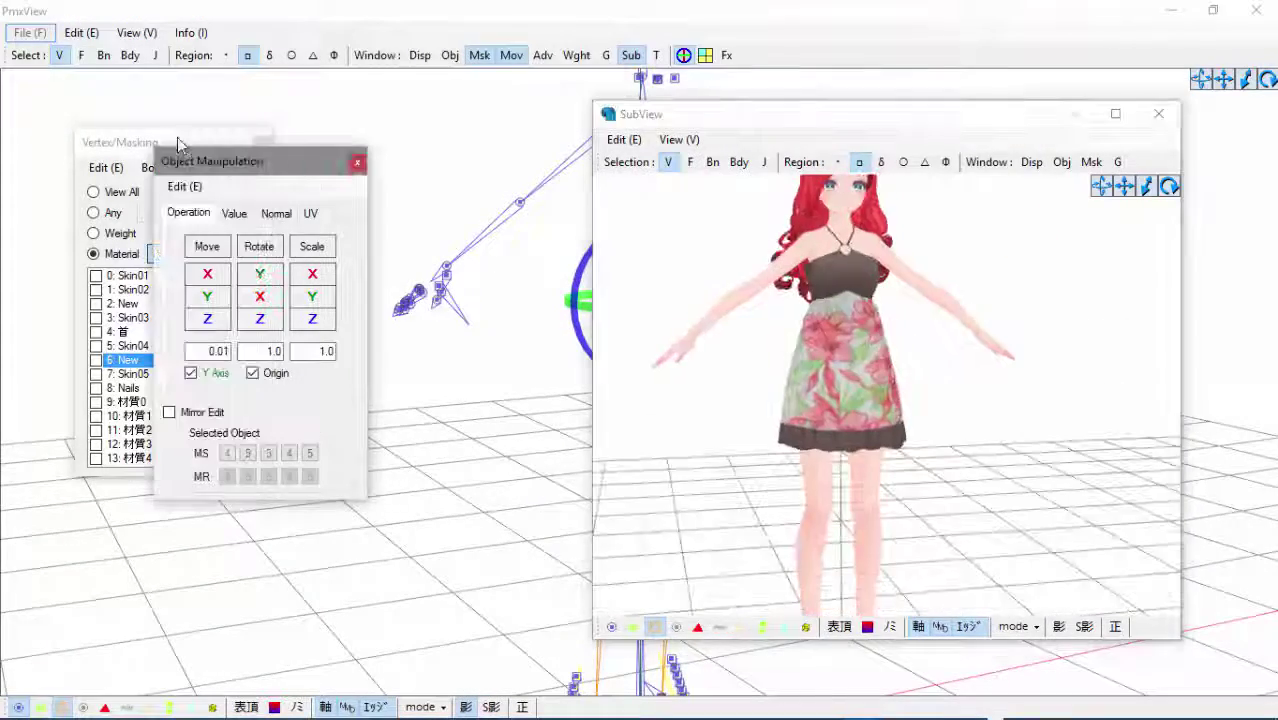
{"action": "left_click", "coordinate": [183, 142]}
{"action": "left_click_drag", "start_coordinate": [725, 114], "coordinate": [968, 119]}
- Mask the materials so that only Skin01 and Skin04 of the upper body are displayed
{"action": "left_click", "coordinate": [98, 276]}
{"action": "left_click", "coordinate": [98, 276]}
{"action": "left_click", "coordinate": [98, 289]}
{"action": "left_click", "coordinate": [98, 289]}
{"action": "left_click", "coordinate": [98, 303]}
{"action": "left_click", "coordinate": [98, 303]}
{"action": "left_click", "coordinate": [98, 276]}
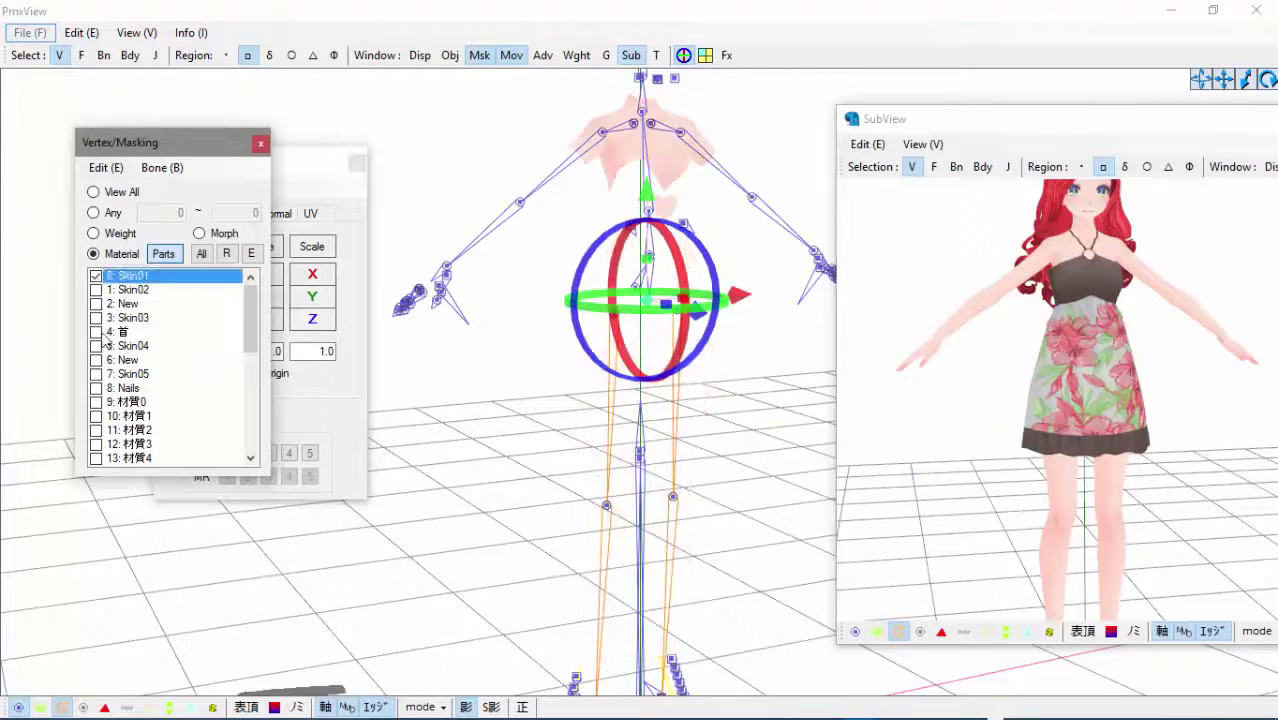
{"action": "right_click_drag", "start_coordinate": [620, 410], "coordinate": [562, 414]}
{"action": "scroll", "coordinate": [560, 414], "scroll_direction": "up", "scroll_amount": 1}
{"action": "middle_click_drag", "start_coordinate": [560, 414], "coordinate": [552, 449]}
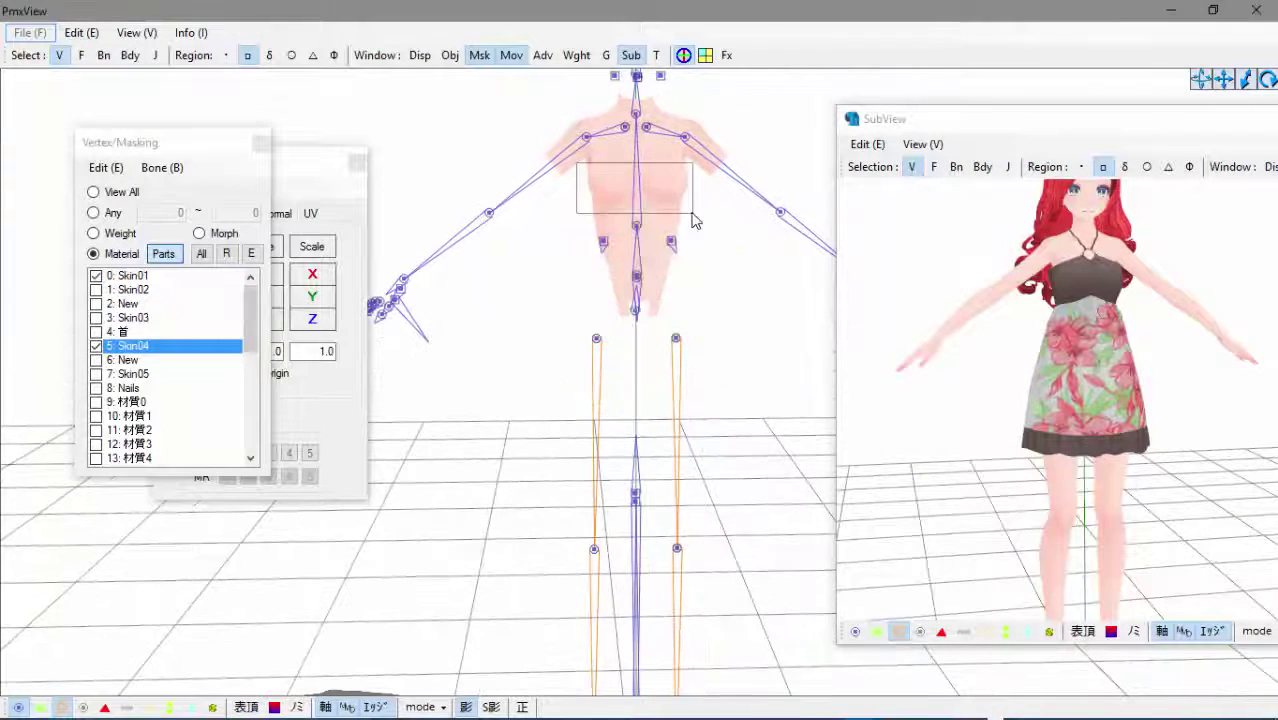
{"action": "left_click", "coordinate": [577, 55]}
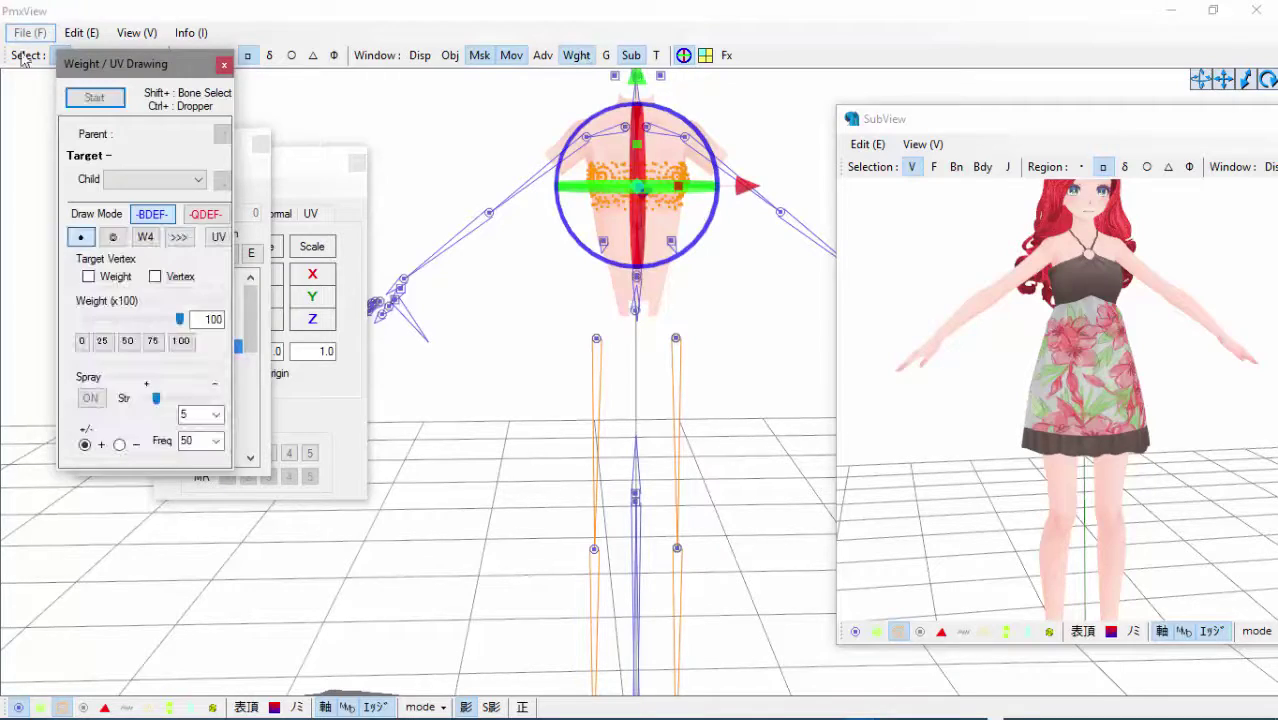
{"action": "left_click_drag", "start_coordinate": [130, 67], "coordinate": [116, 120]}
{"action": "left_click", "coordinate": [104, 55]}
{"action": "right_click_drag", "start_coordinate": [433, 203], "coordinate": [636, 246]}
{"action": "left_click", "coordinate": [636, 244]}
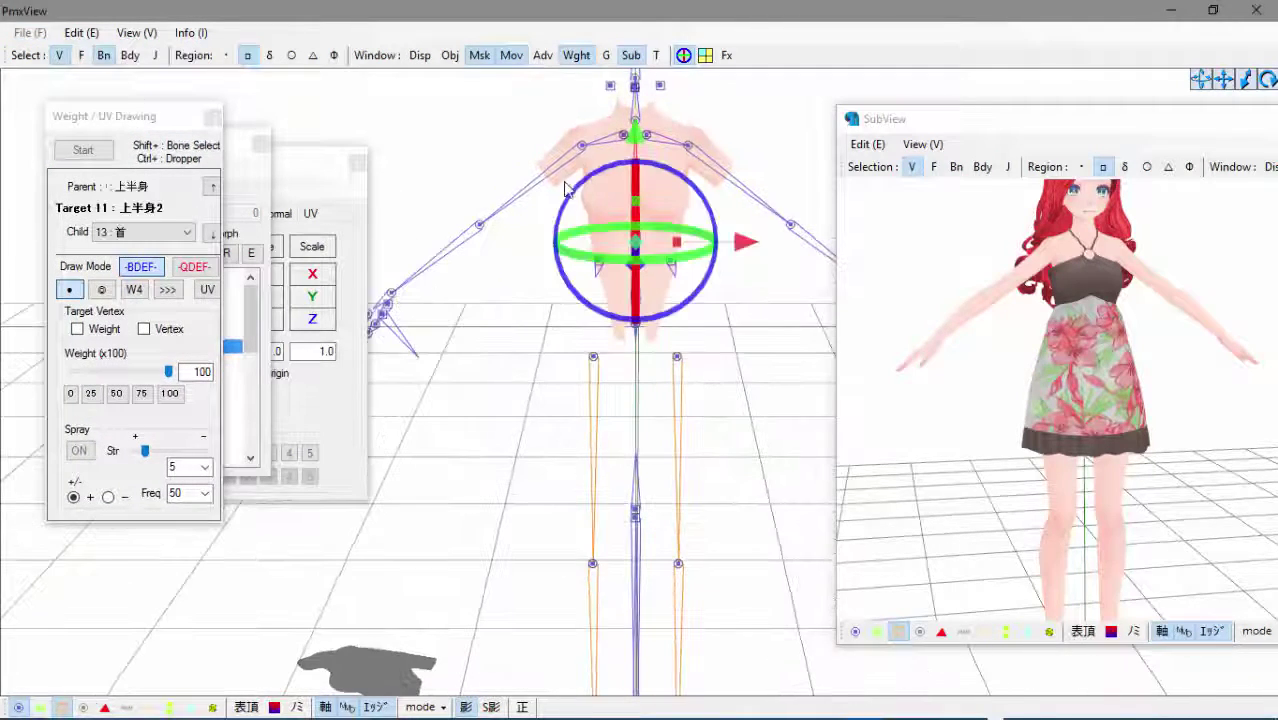
{"action": "left_click", "coordinate": [622, 228]}
{"action": "right_click_drag", "start_coordinate": [737, 325], "coordinate": [762, 351]}
- Close weight drawing, display only Skin04, select its vertices across the chest, and split them off into a separate material
{"action": "left_click", "coordinate": [250, 170]}
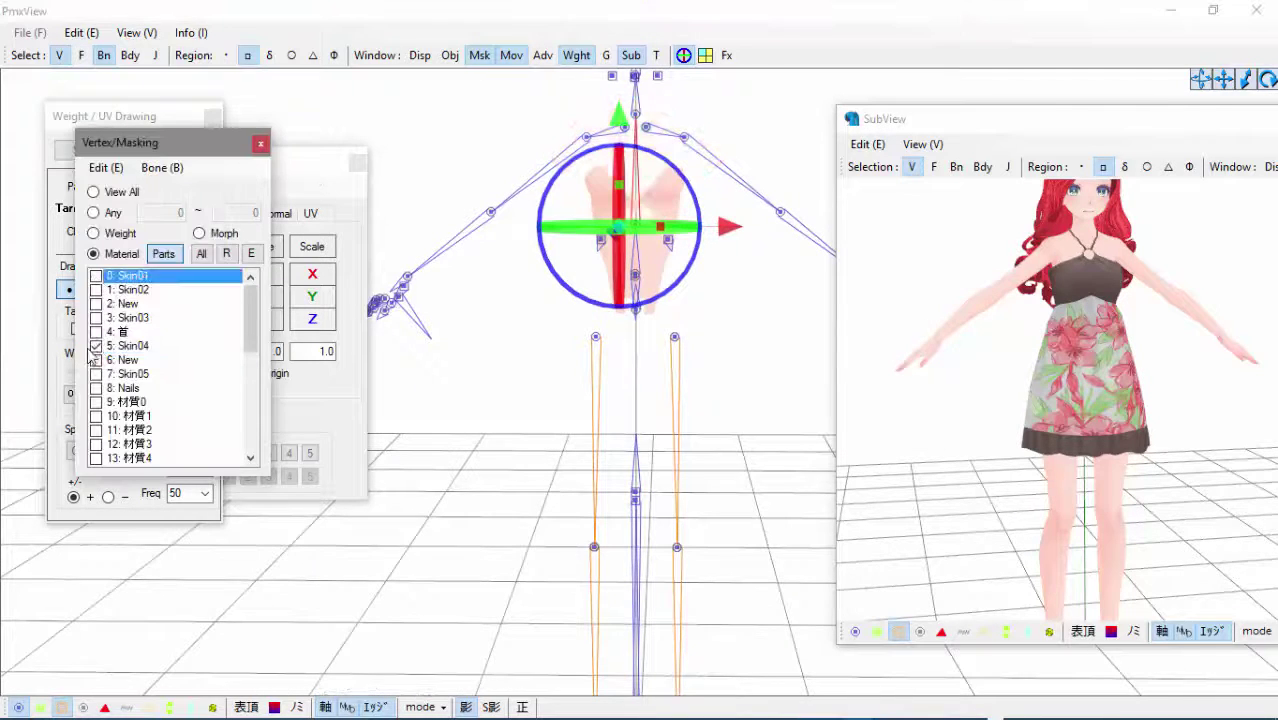
{"action": "left_click", "coordinate": [213, 116]}
{"action": "left_click_drag", "start_coordinate": [571, 160], "coordinate": [704, 210]}
{"action": "right_click_drag", "start_coordinate": [640, 300], "coordinate": [590, 325]}
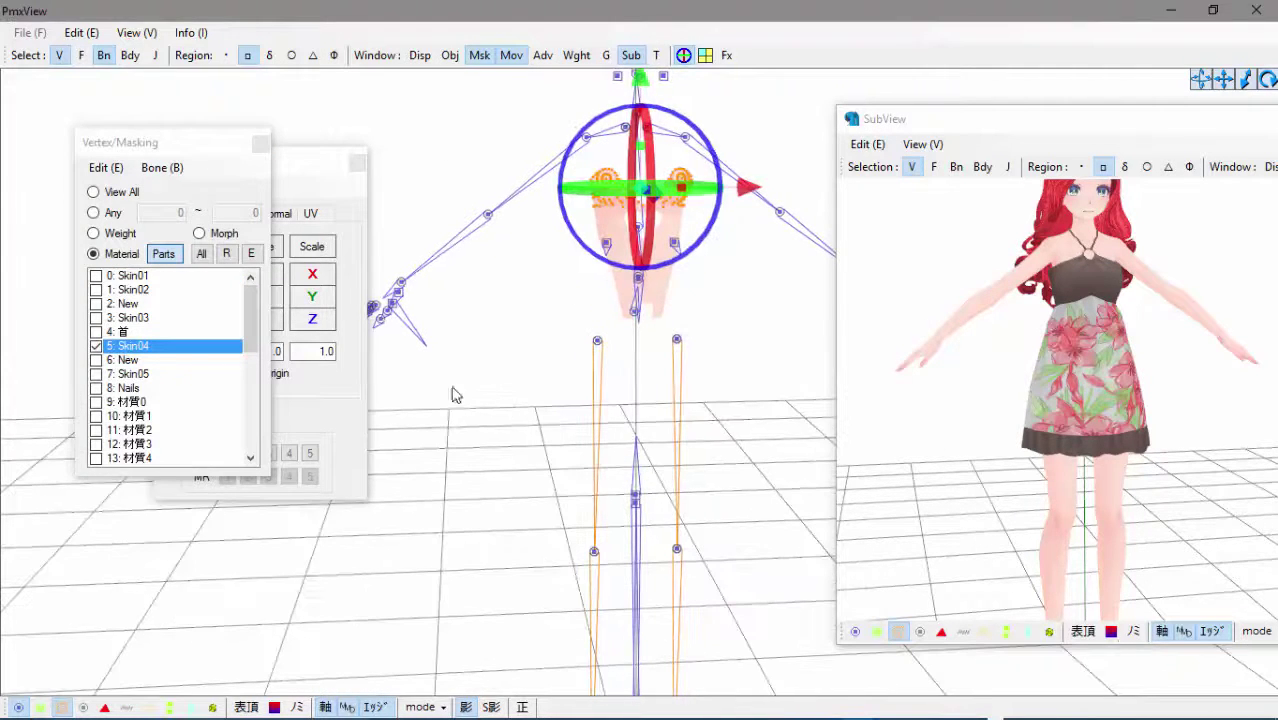
{"action": "right_click", "coordinate": [143, 347]}
{"action": "left_click_drag", "start_coordinate": [251, 300], "coordinate": [251, 402]}
{"action": "scroll", "coordinate": [180, 380], "scroll_direction": "up", "scroll_amount": 7}
{"action": "right_click", "coordinate": [142, 345]}
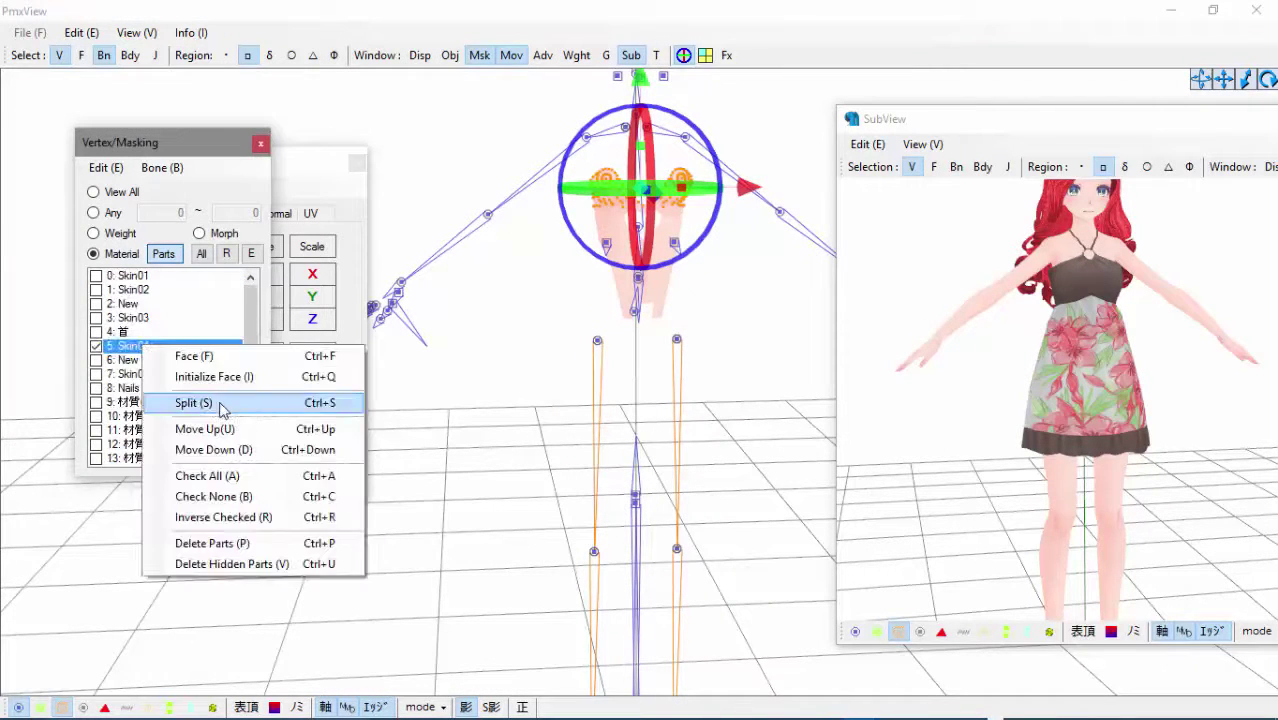
{"action": "left_click", "coordinate": [254, 287]}
{"action": "right_click", "coordinate": [100, 345]}
{"action": "left_click", "coordinate": [143, 397]}
{"action": "left_click", "coordinate": [574, 437]}
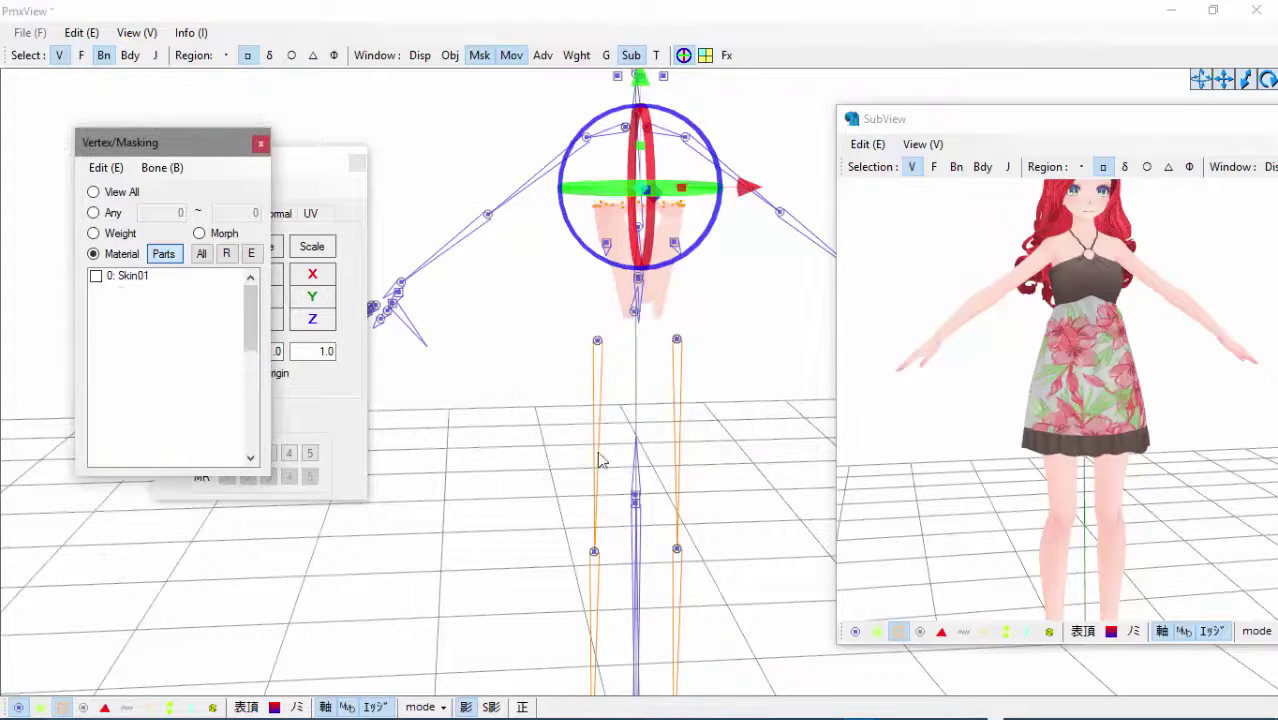
- Check the split-off leg and chest parts and Skin02 in turn, and leave only Skin01 displayed
{"action": "left_click", "coordinate": [96, 359]}
{"action": "right_click_drag", "start_coordinate": [373, 362], "coordinate": [383, 373]}
{"action": "left_click", "coordinate": [97, 290]}
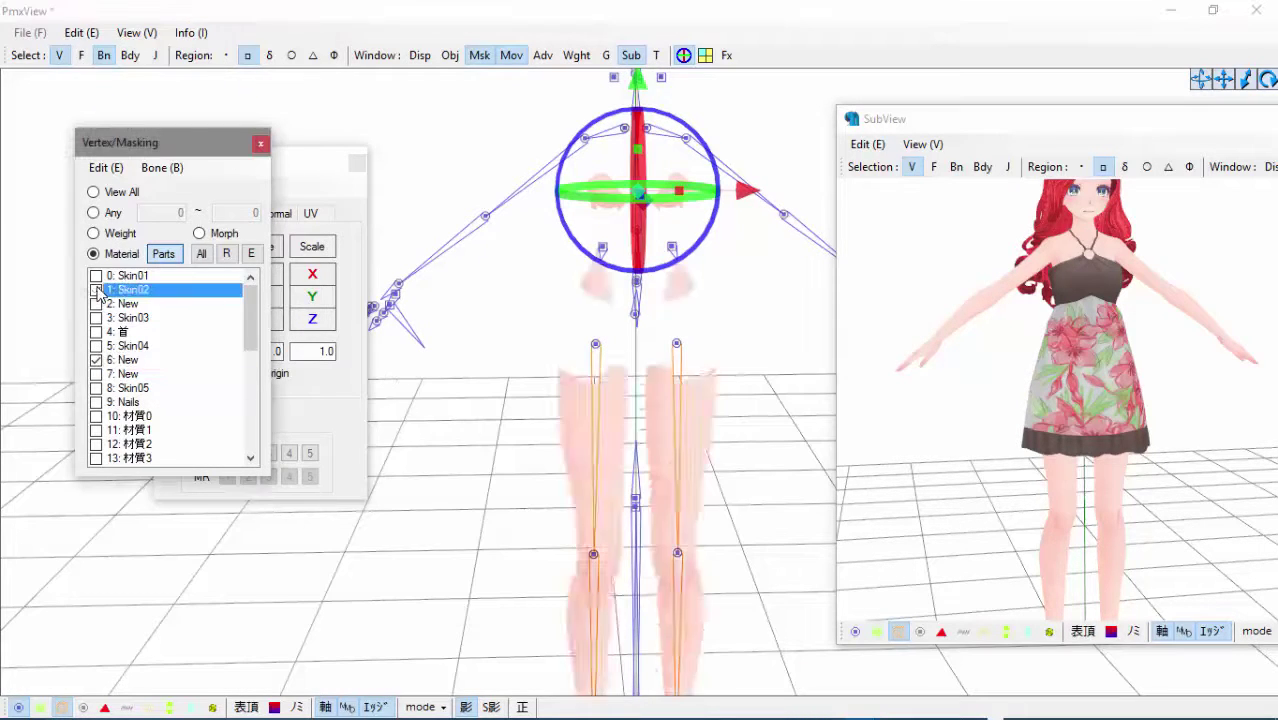
{"action": "left_click", "coordinate": [97, 290]}
{"action": "left_click", "coordinate": [97, 276]}
{"action": "left_click", "coordinate": [97, 360]}
{"action": "right_click_drag", "start_coordinate": [500, 305], "coordinate": [558, 231]}
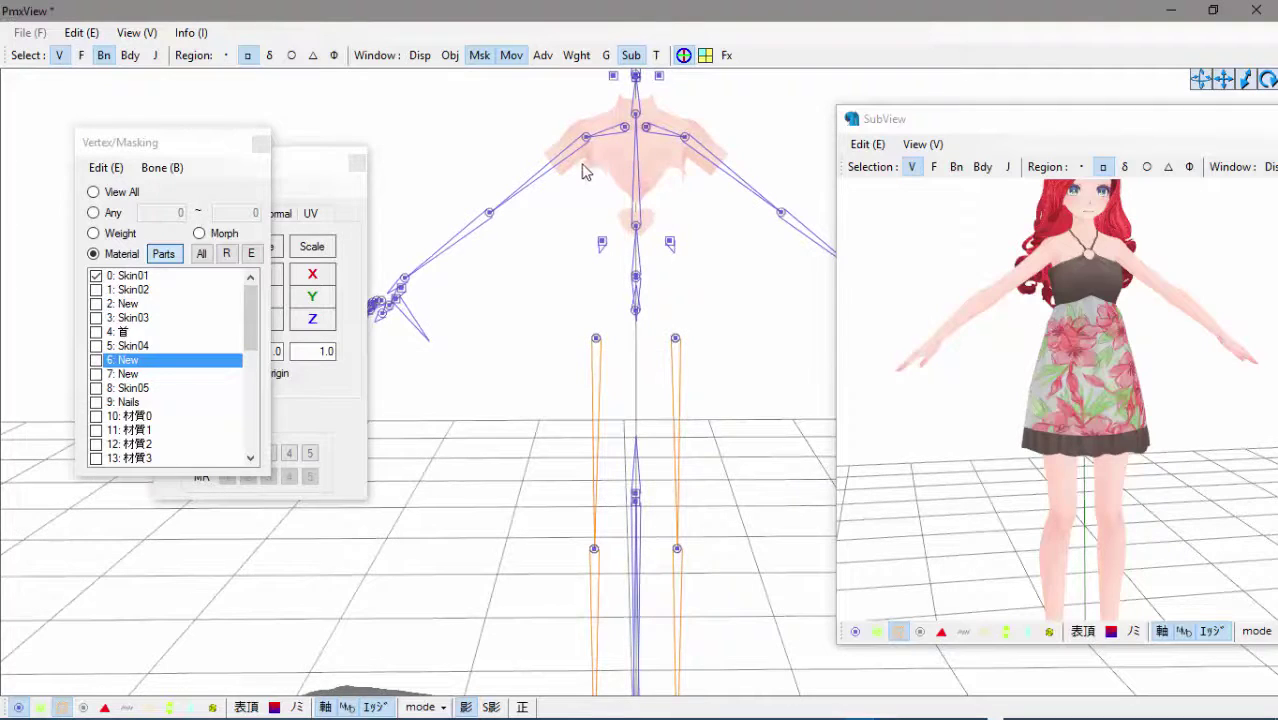
- Select the Skin01 vertices across the chest and split them off into a separate material
{"action": "right_click", "coordinate": [133, 275]}
{"action": "left_click", "coordinate": [174, 158]}
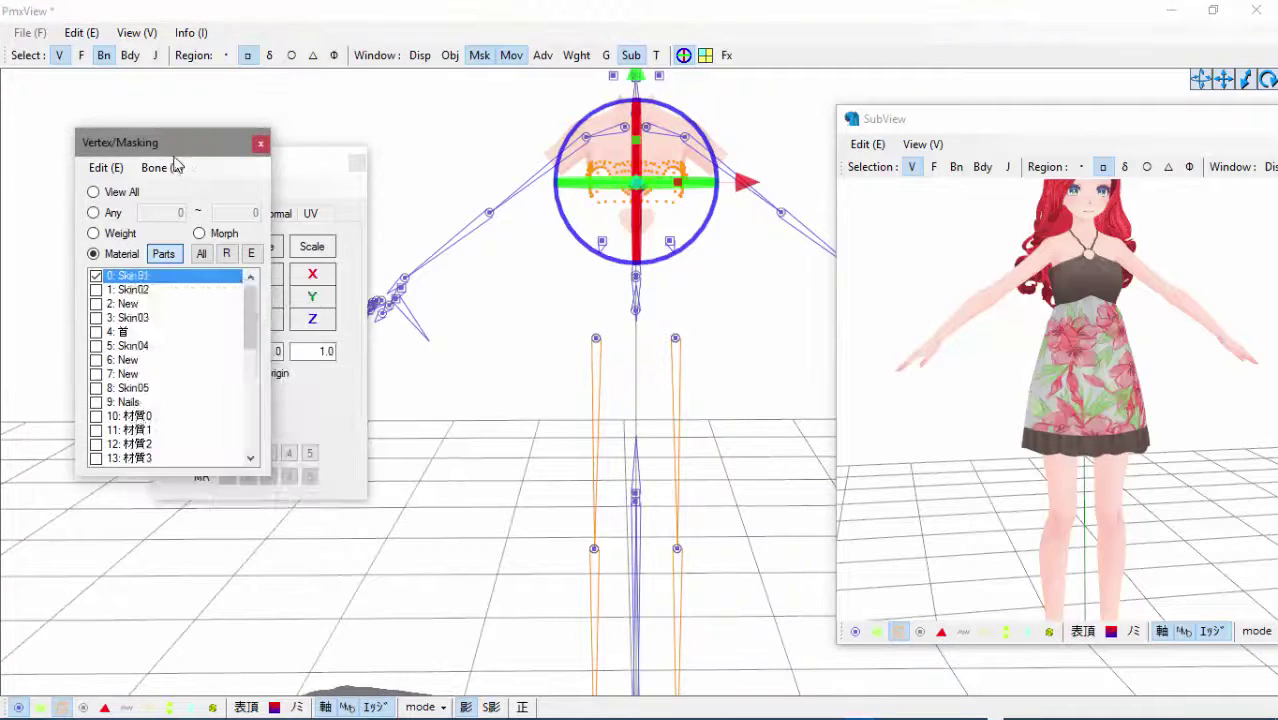
{"action": "scroll", "coordinate": [130, 432], "scroll_direction": "up", "scroll_amount": 4}
{"action": "right_click", "coordinate": [140, 275]}
{"action": "left_click", "coordinate": [191, 335]}
{"action": "left_click", "coordinate": [651, 437]}
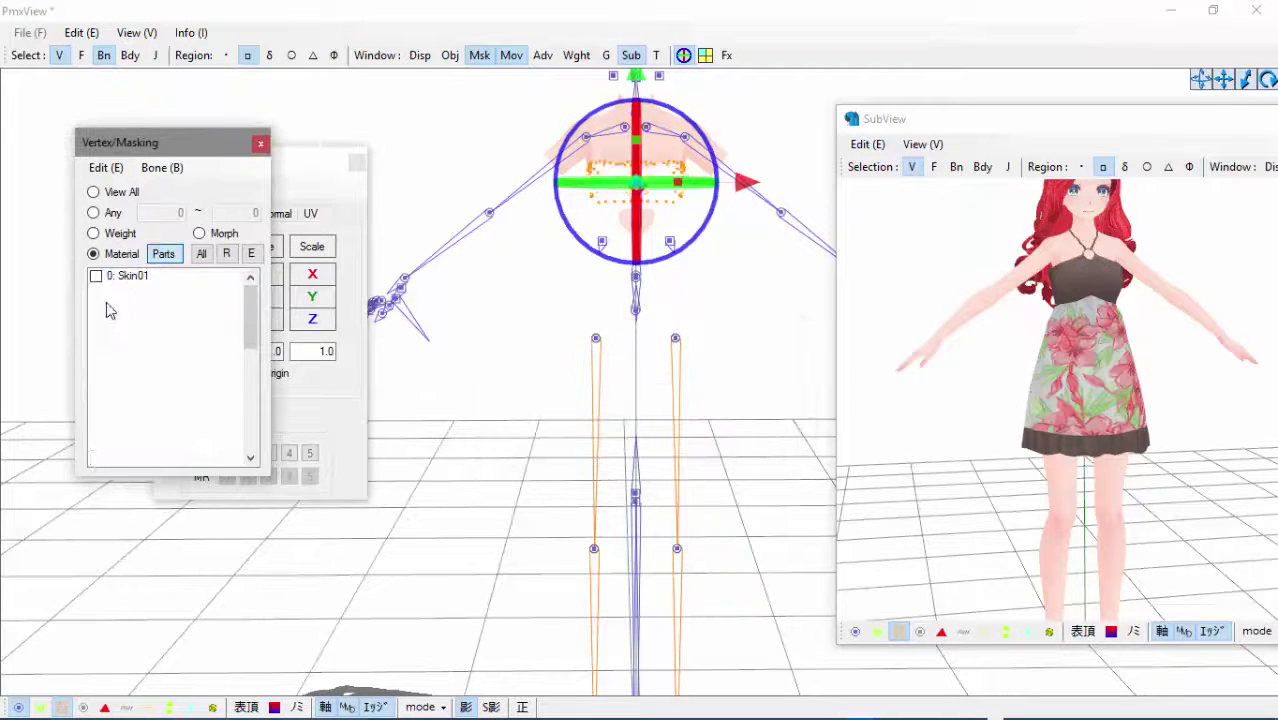
- Display the vertices and weights of the split-off chest pieces in weight drawing mode
{"action": "left_click", "coordinate": [577, 55]}
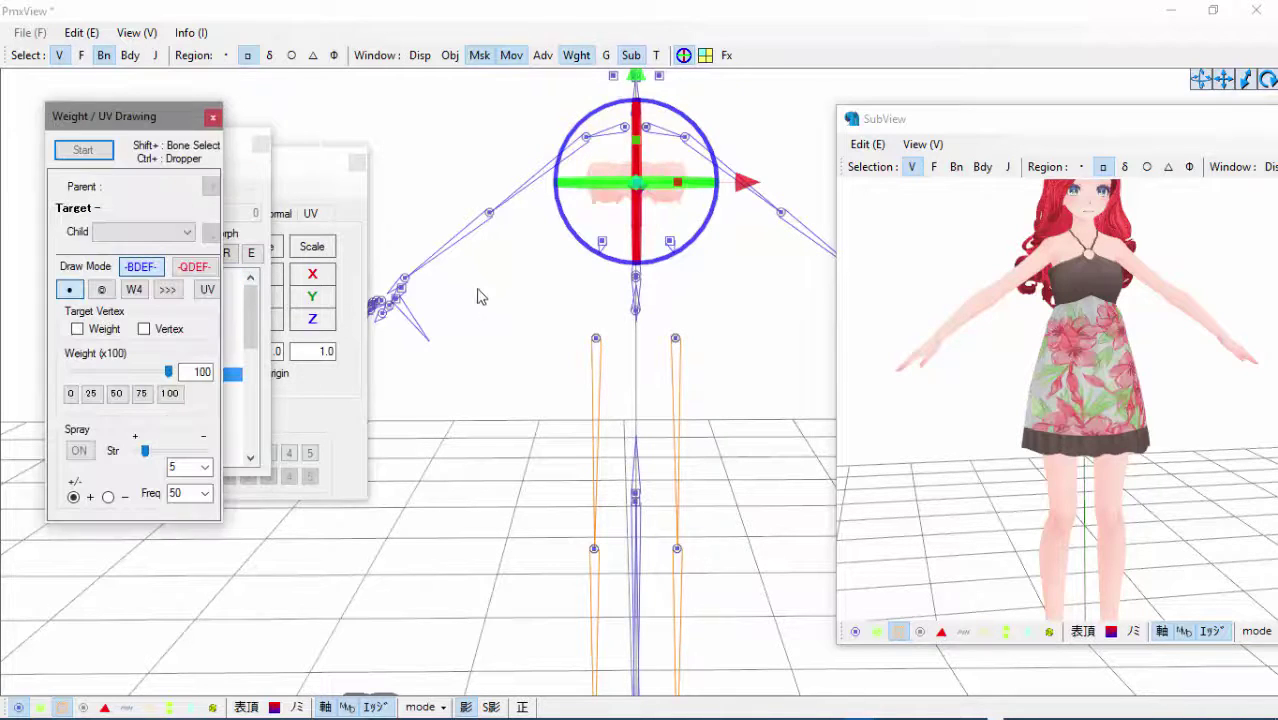
{"action": "right_click_drag", "start_coordinate": [622, 207], "coordinate": [637, 230]}
{"action": "left_click", "coordinate": [82, 149]}
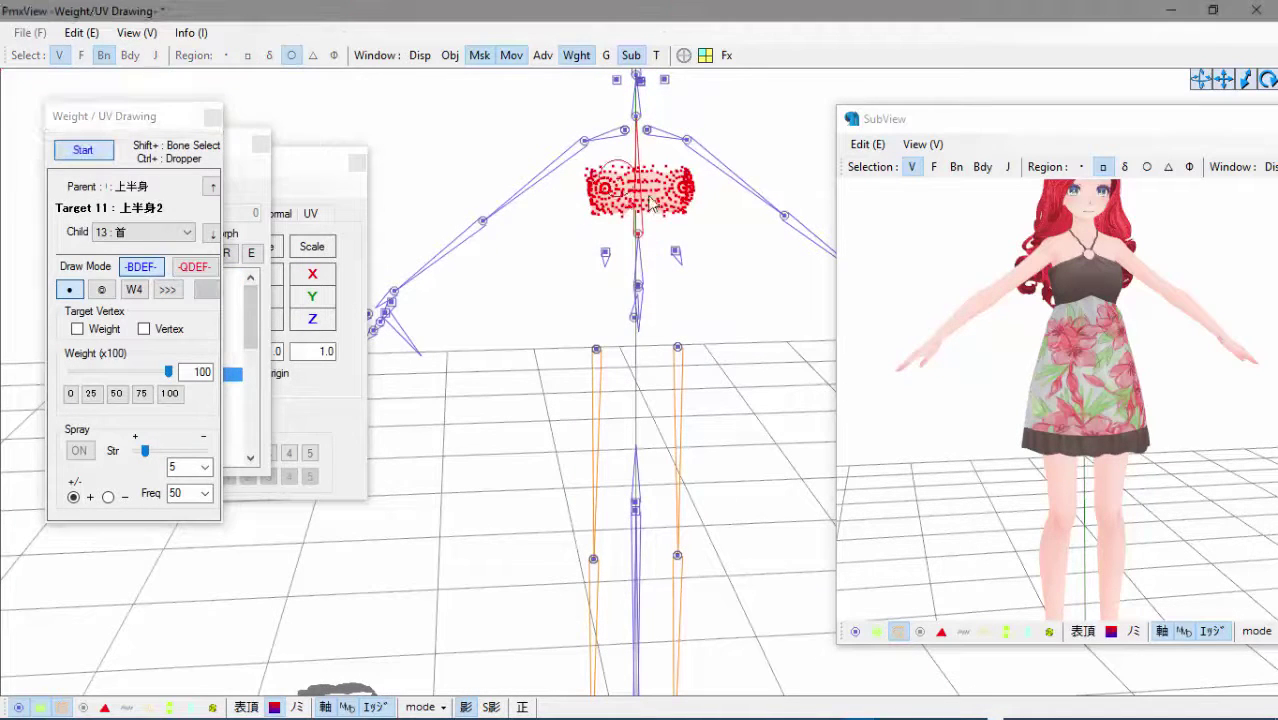
- Close the weight drawing settings and delete the split-off chest parts 1: New and 7: New
{"action": "left_click", "coordinate": [213, 118]}
{"action": "right_click", "coordinate": [126, 373]}
{"action": "left_click", "coordinate": [191, 573]}
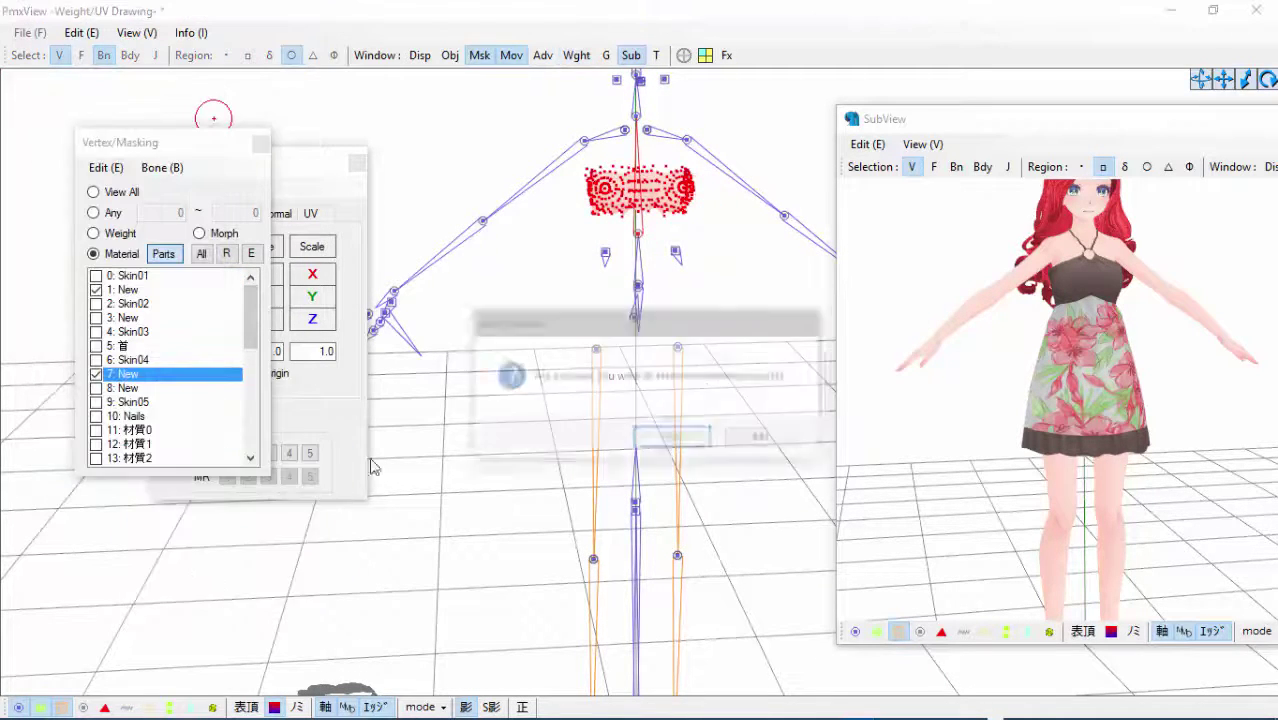
{"action": "left_click", "coordinate": [660, 437]}
- End weight drawing and examine the whole dressed figure from the side in the SubView
{"action": "left_click", "coordinate": [577, 55]}
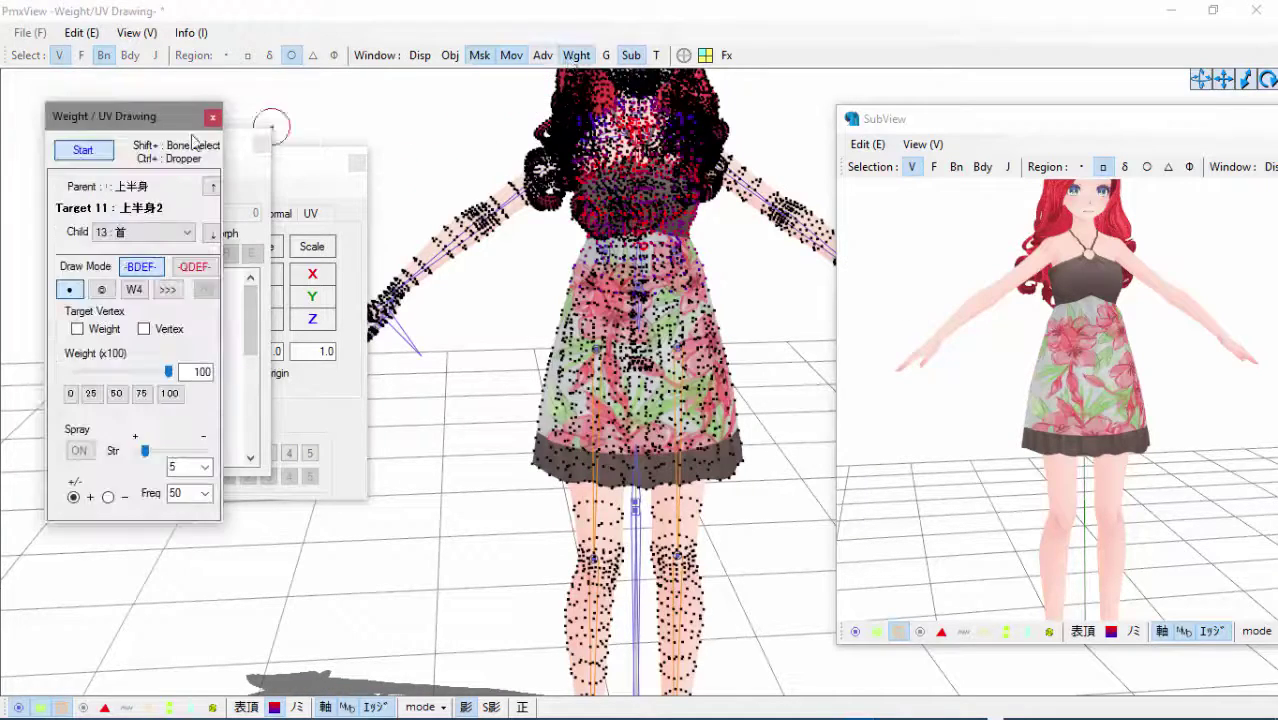
{"action": "left_click", "coordinate": [82, 149]}
{"action": "left_click", "coordinate": [213, 118]}
{"action": "right_click_drag", "start_coordinate": [940, 400], "coordinate": [1090, 405]}
{"action": "left_click", "coordinate": [463, 331]}
{"action": "right_click_drag", "start_coordinate": [463, 331], "coordinate": [462, 321]}
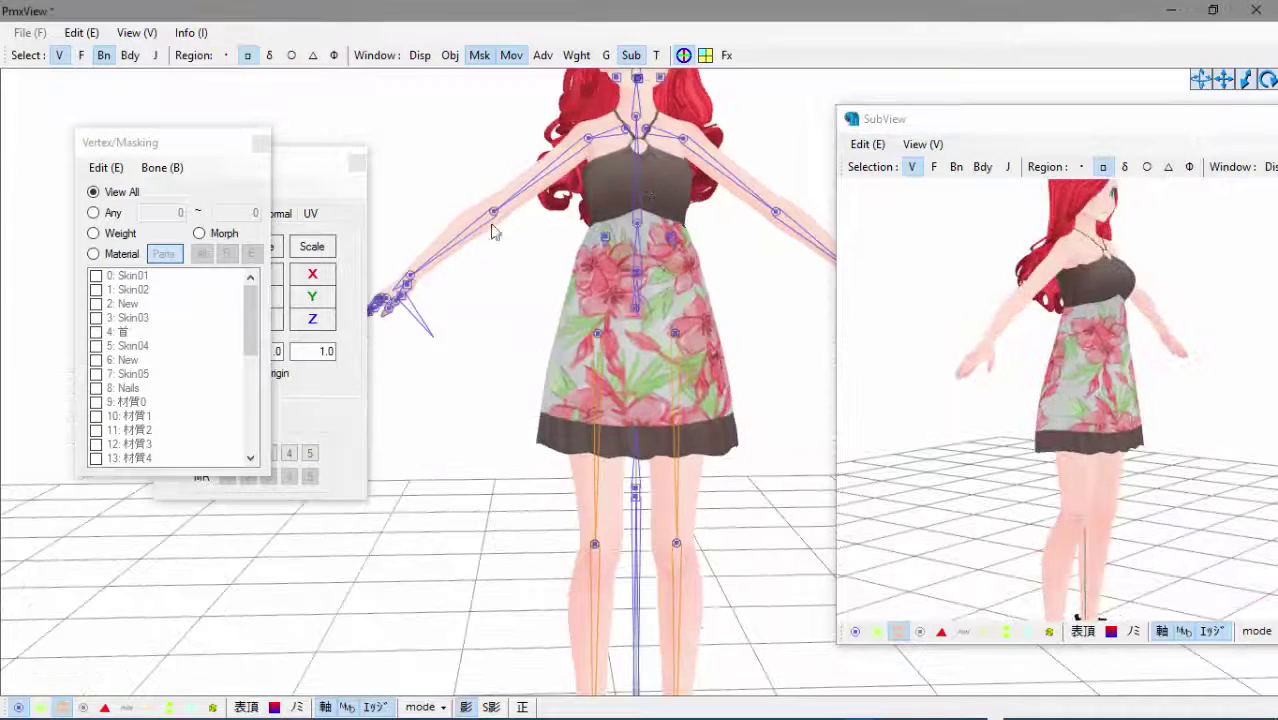
- Display only the dress material 22: 材質1 and try selecting its upper vertices for manipulation
{"action": "left_click", "coordinate": [93, 254]}
{"action": "scroll", "coordinate": [92, 400], "scroll_direction": "down", "scroll_amount": 7}
{"action": "left_click", "coordinate": [96, 315]}
{"action": "left_click_drag", "start_coordinate": [722, 231], "coordinate": [537, 148]}
{"action": "left_click", "coordinate": [318, 172]}
{"action": "left_click", "coordinate": [468, 377]}
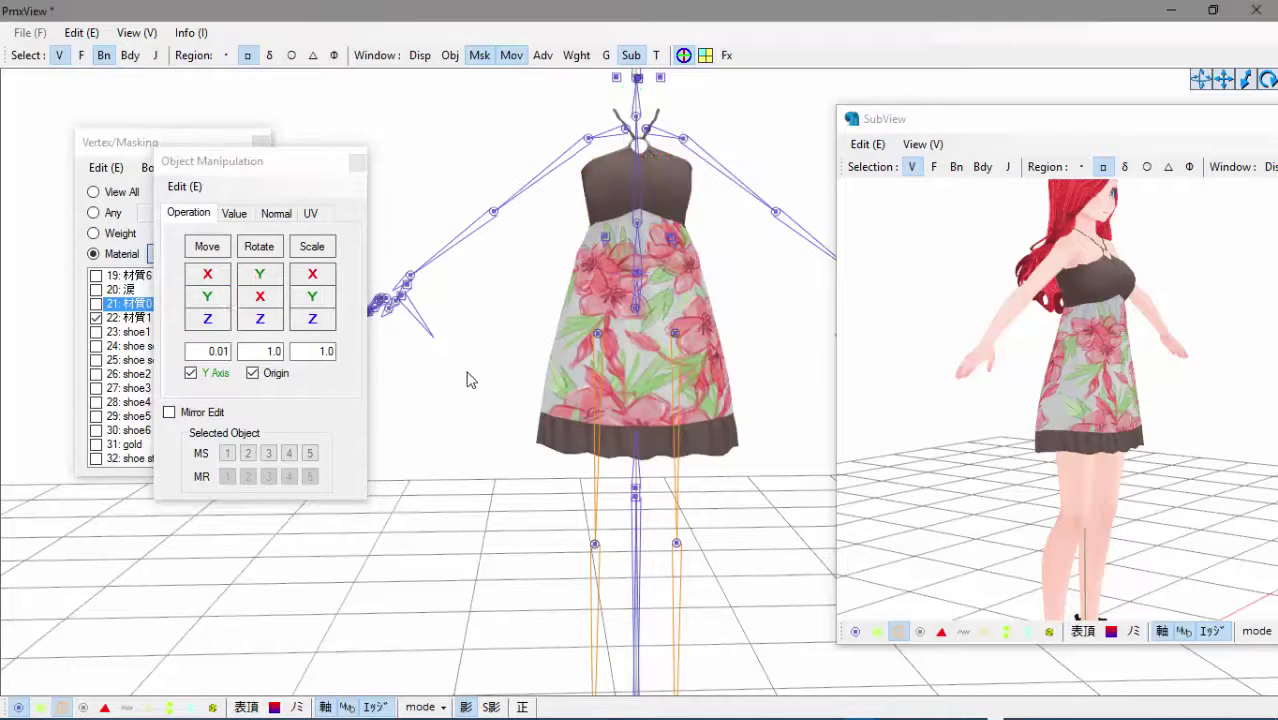
- Undo the deletion of the chest parts and delete only part 7: New
{"action": "key", "text": "ctrl+z"}
{"action": "left_click", "coordinate": [112, 140]}
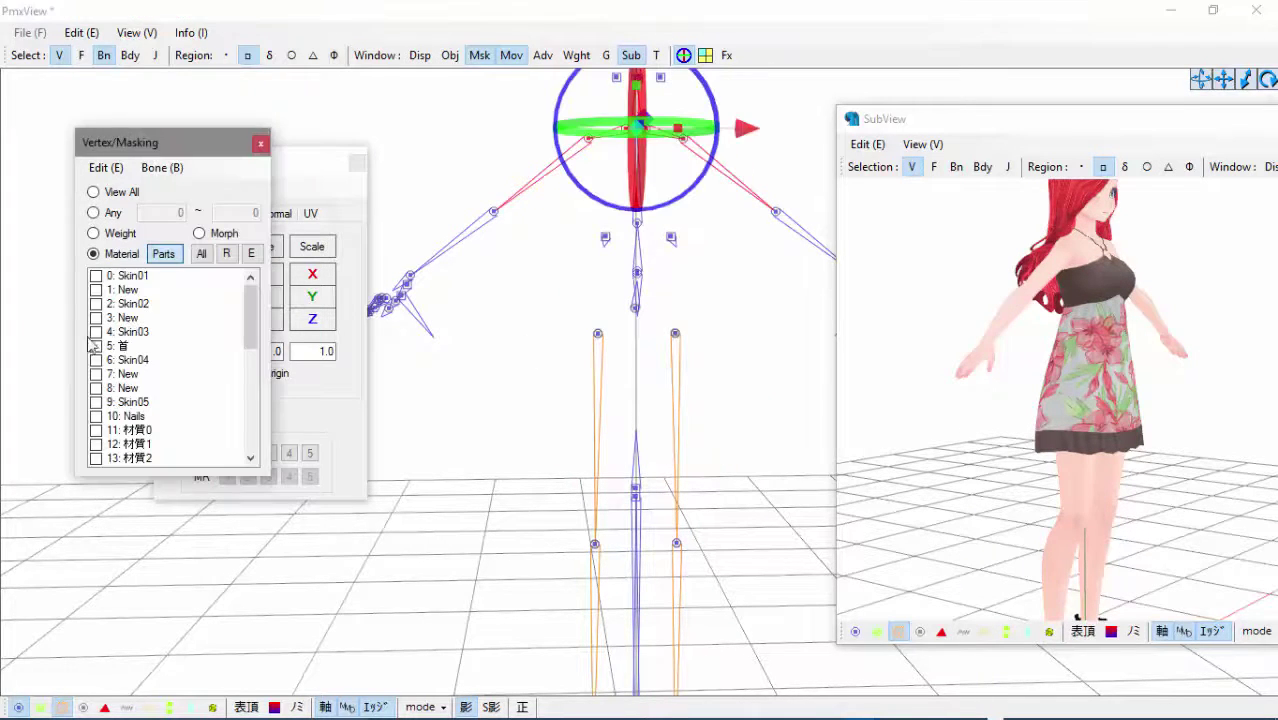
{"action": "left_click", "coordinate": [100, 317]}
{"action": "left_click", "coordinate": [98, 376]}
{"action": "right_click", "coordinate": [101, 376]}
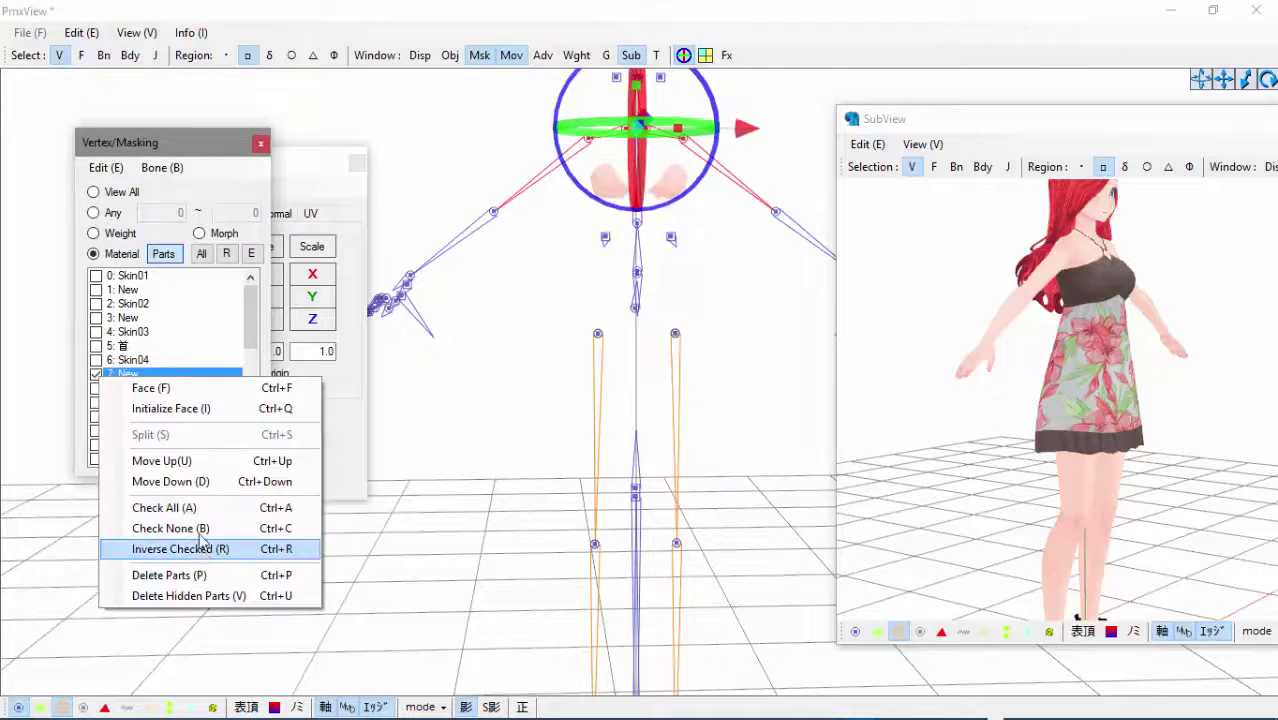
{"action": "left_click", "coordinate": [200, 572]}
{"action": "left_click", "coordinate": [672, 432]}
{"action": "left_click", "coordinate": [659, 431]}
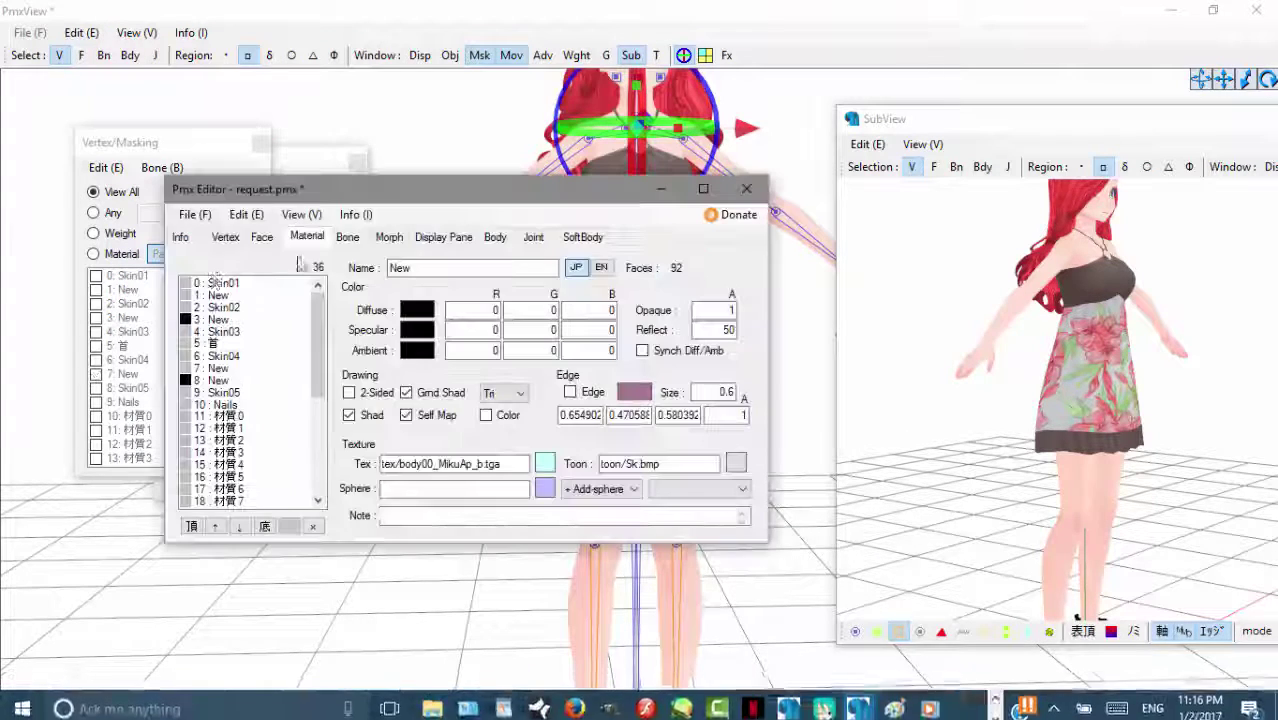
- Save the edited model in Pmx Editor, switch to MikuMikuDance and load request.pmx
{"action": "left_click", "coordinate": [191, 211]}
{"action": "left_click", "coordinate": [206, 300]}
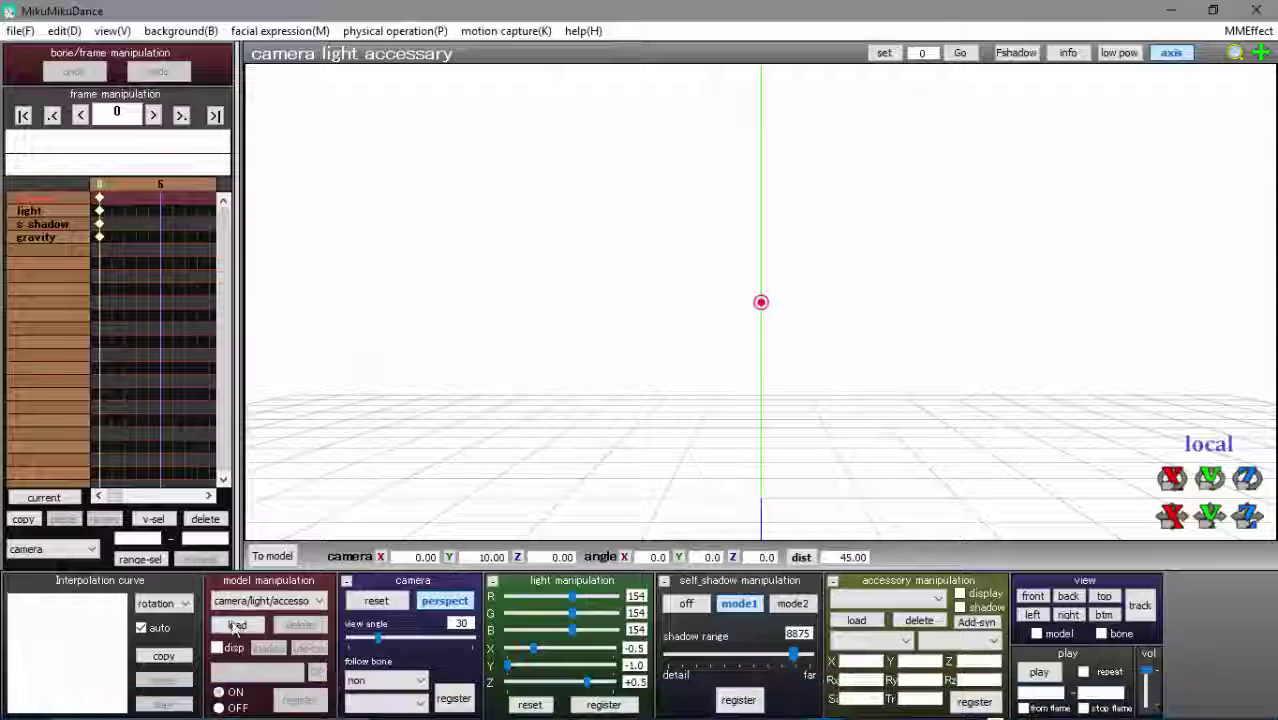
{"action": "left_click", "coordinate": [235, 626]}
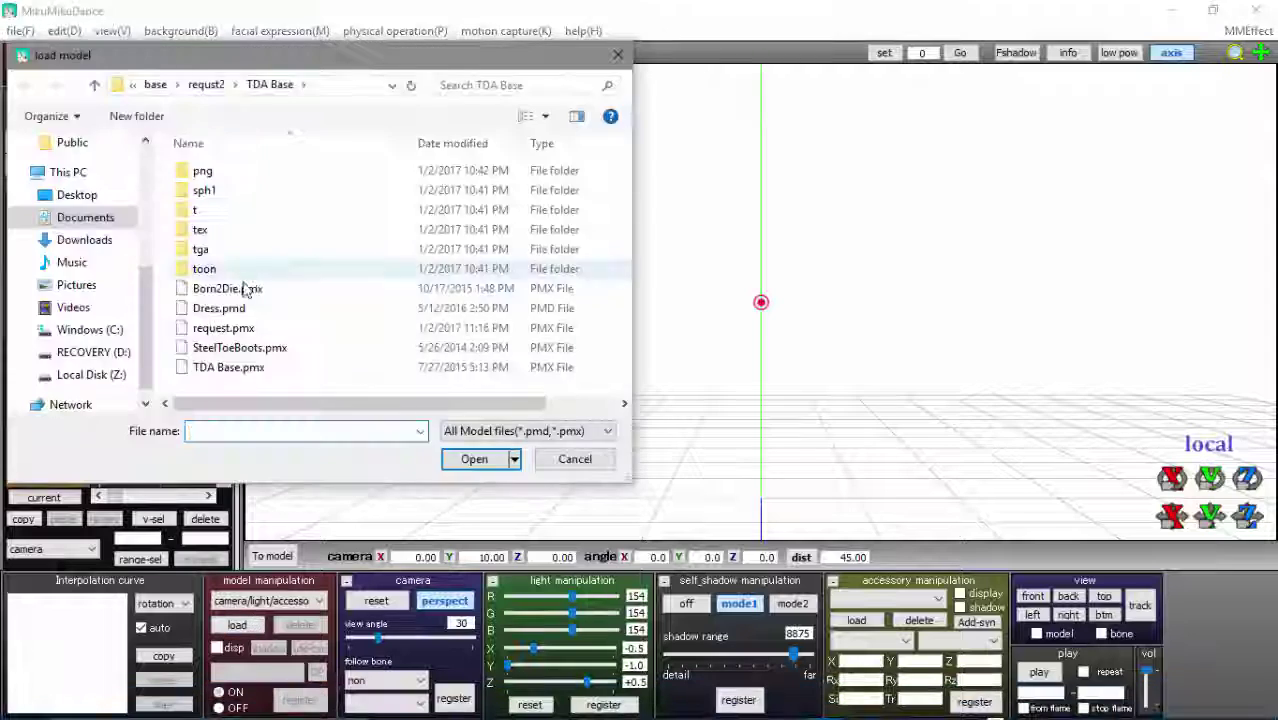
{"action": "double_click", "coordinate": [246, 326]}
{"action": "left_click", "coordinate": [602, 440]}
{"action": "left_click", "coordinate": [370, 602]}
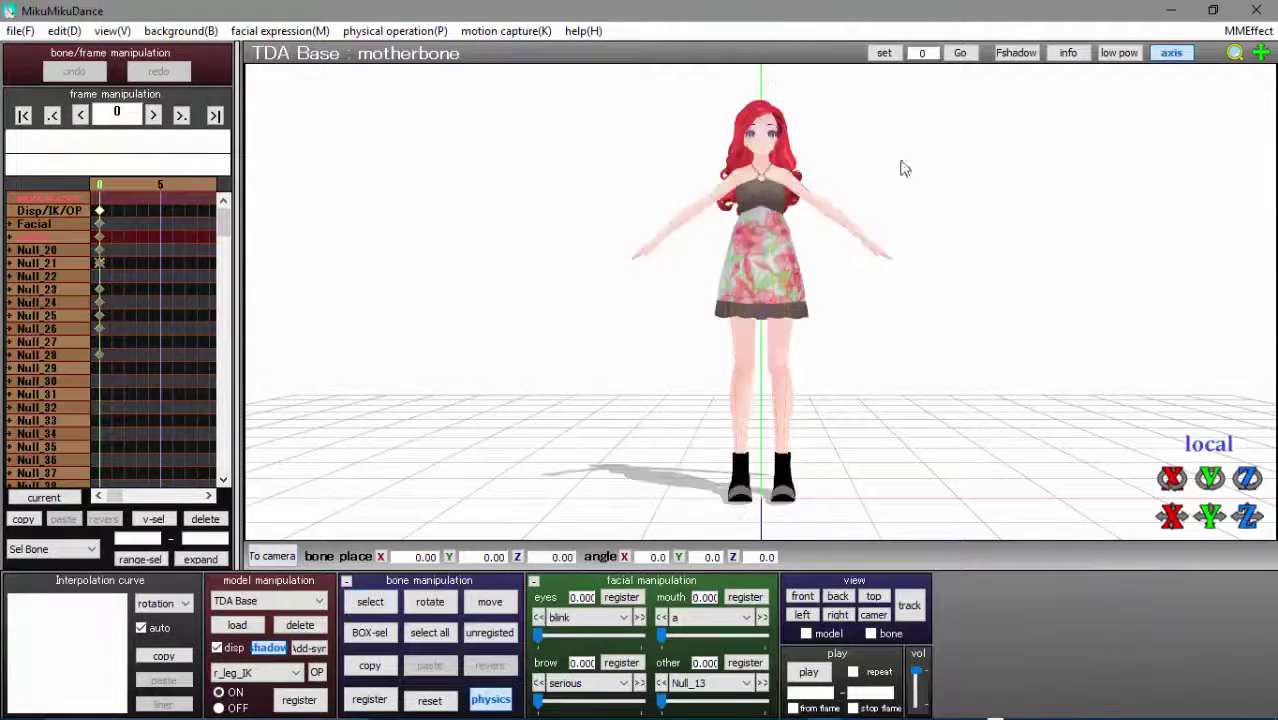
- Assign an effect file to the loaded model in MMEffect's Effect Mapping
{"action": "right_click_drag", "start_coordinate": [901, 166], "coordinate": [784, 402]}
{"action": "scroll", "coordinate": [872, 385], "scroll_direction": "down", "scroll_amount": 5}
{"action": "scroll", "coordinate": [784, 402], "scroll_direction": "up", "scroll_amount": 3}
{"action": "left_click", "coordinate": [1248, 31]}
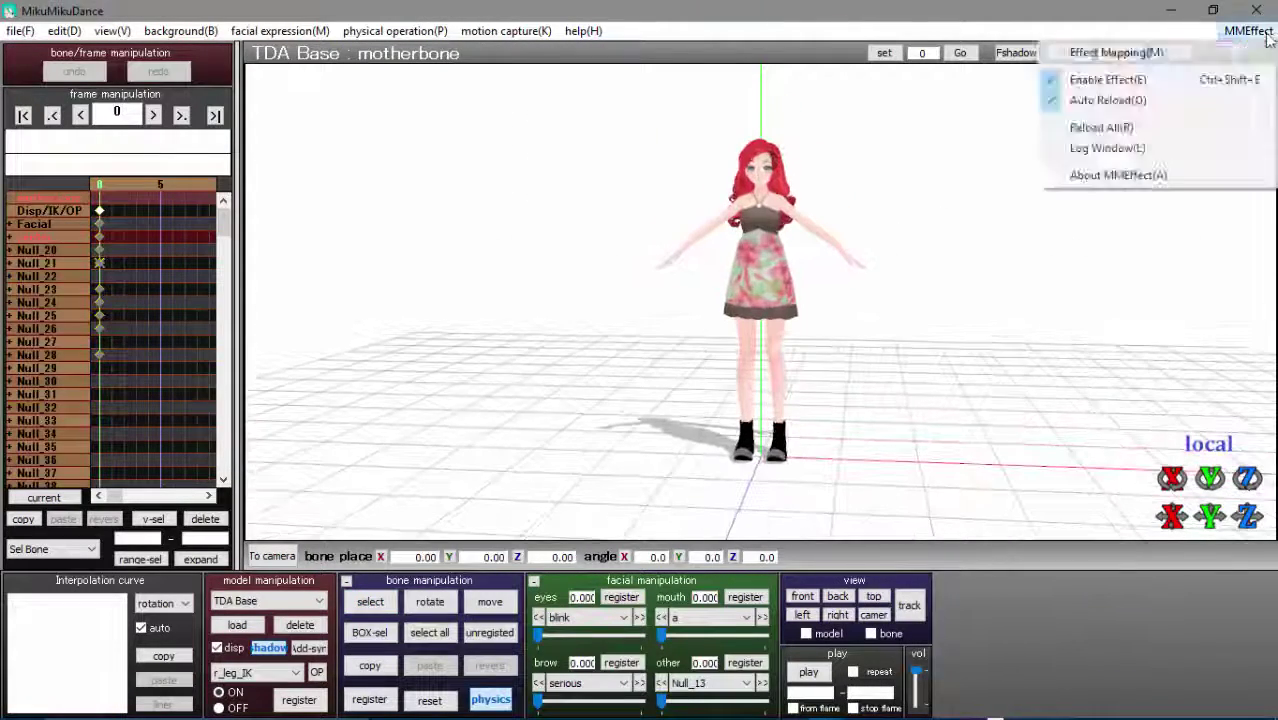
{"action": "left_click", "coordinate": [1128, 49]}
{"action": "double_click", "coordinate": [110, 205]}
{"action": "double_click", "coordinate": [260, 221]}
{"action": "left_click", "coordinate": [331, 396]}
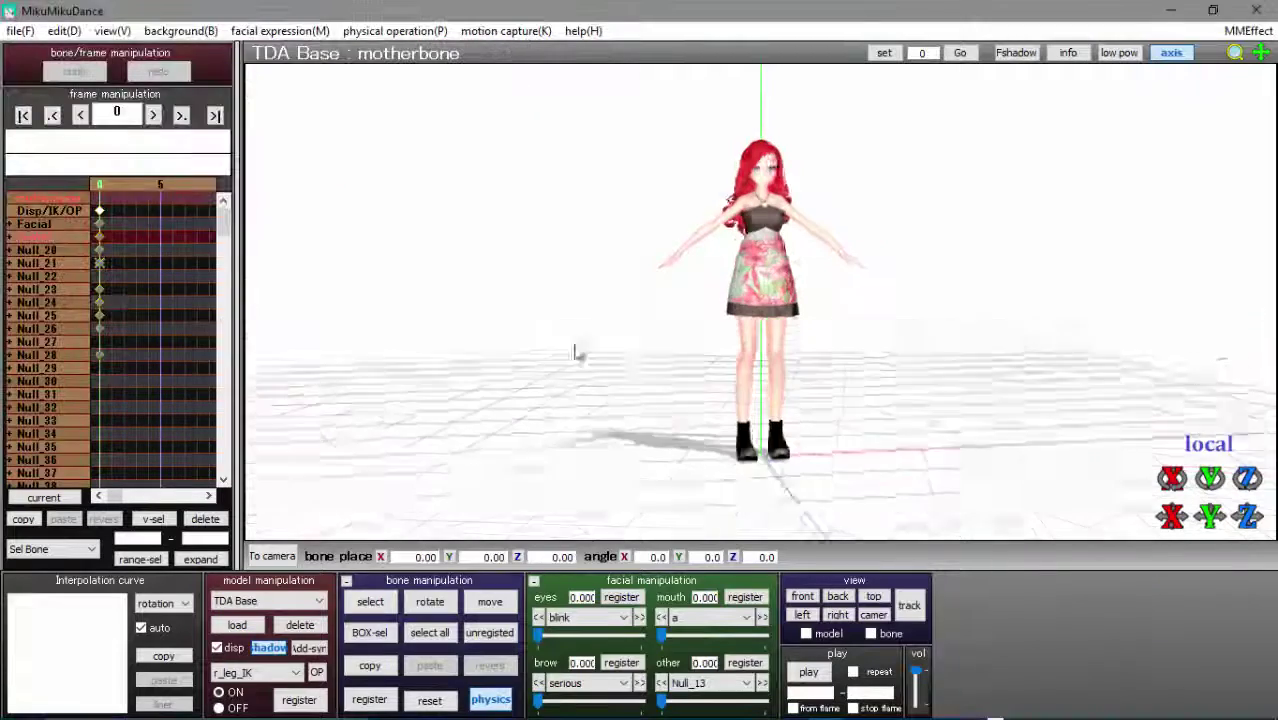
- Load the dance motion onto the model and play it, watching the outfit from several angles
{"action": "left_click", "coordinate": [25, 33]}
{"action": "left_click", "coordinate": [90, 187]}
{"action": "double_click", "coordinate": [228, 195]}
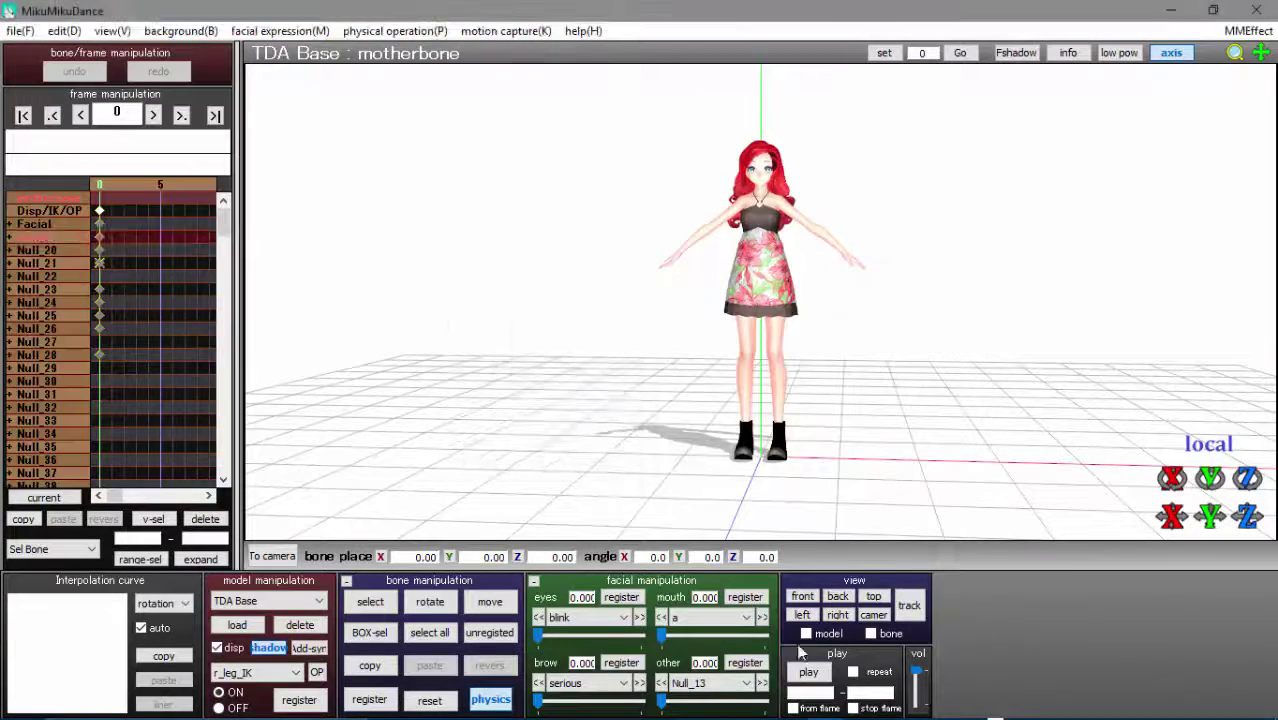
{"action": "left_click", "coordinate": [808, 672]}
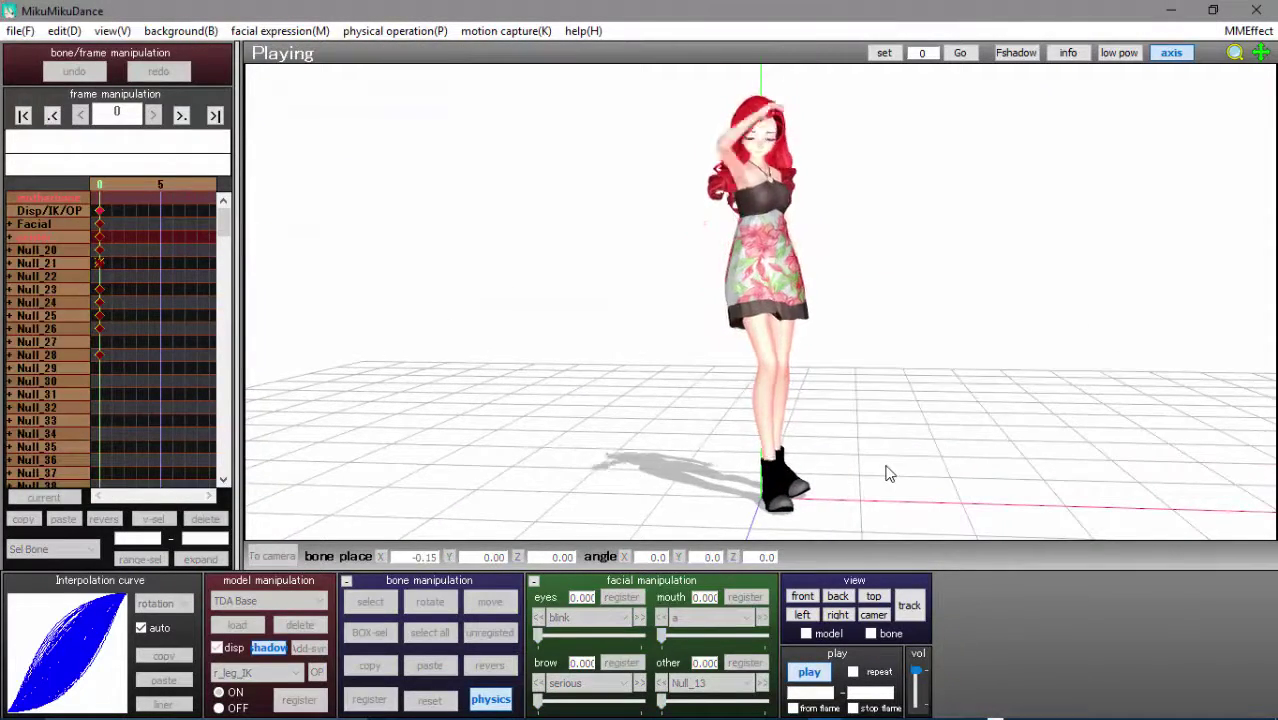
{"action": "right_click_drag", "start_coordinate": [889, 473], "coordinate": [559, 471]}
{"action": "right_click_drag", "start_coordinate": [920, 435], "coordinate": [834, 378]}
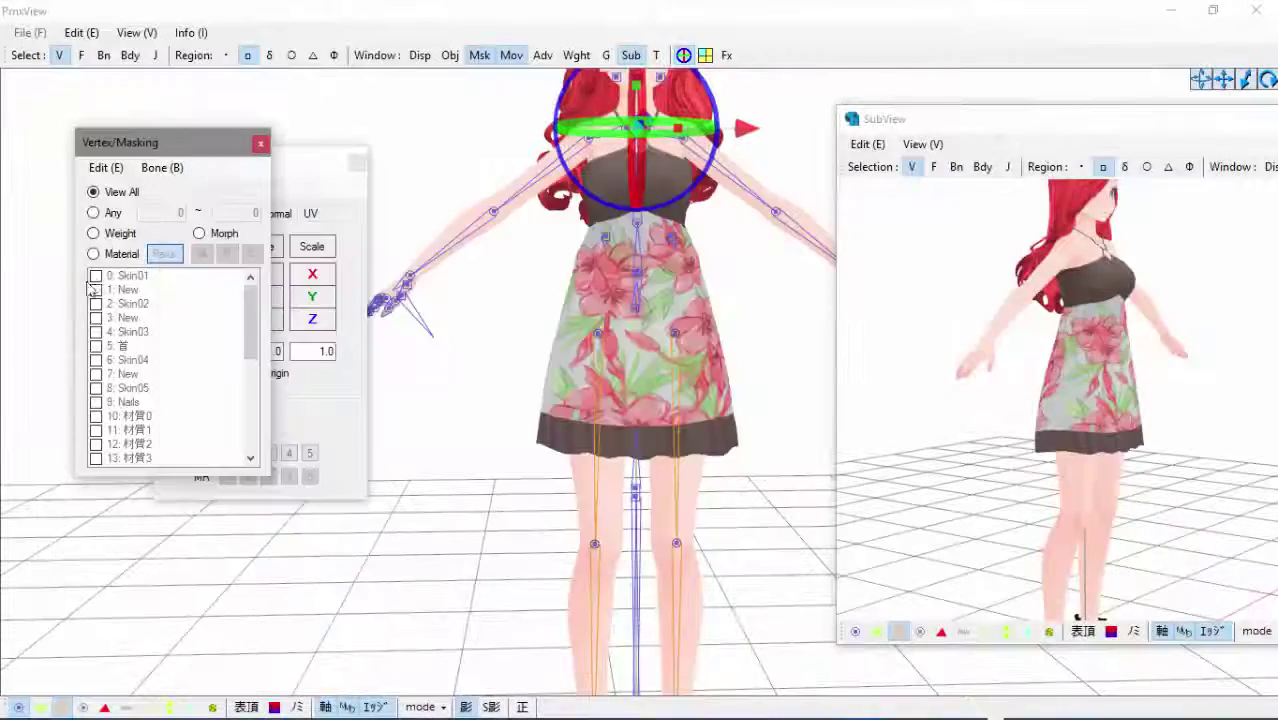
- Back in PmxView, display only part 1: New, select a portion of its vertices from the side and split them off
{"action": "left_click", "coordinate": [96, 289]}
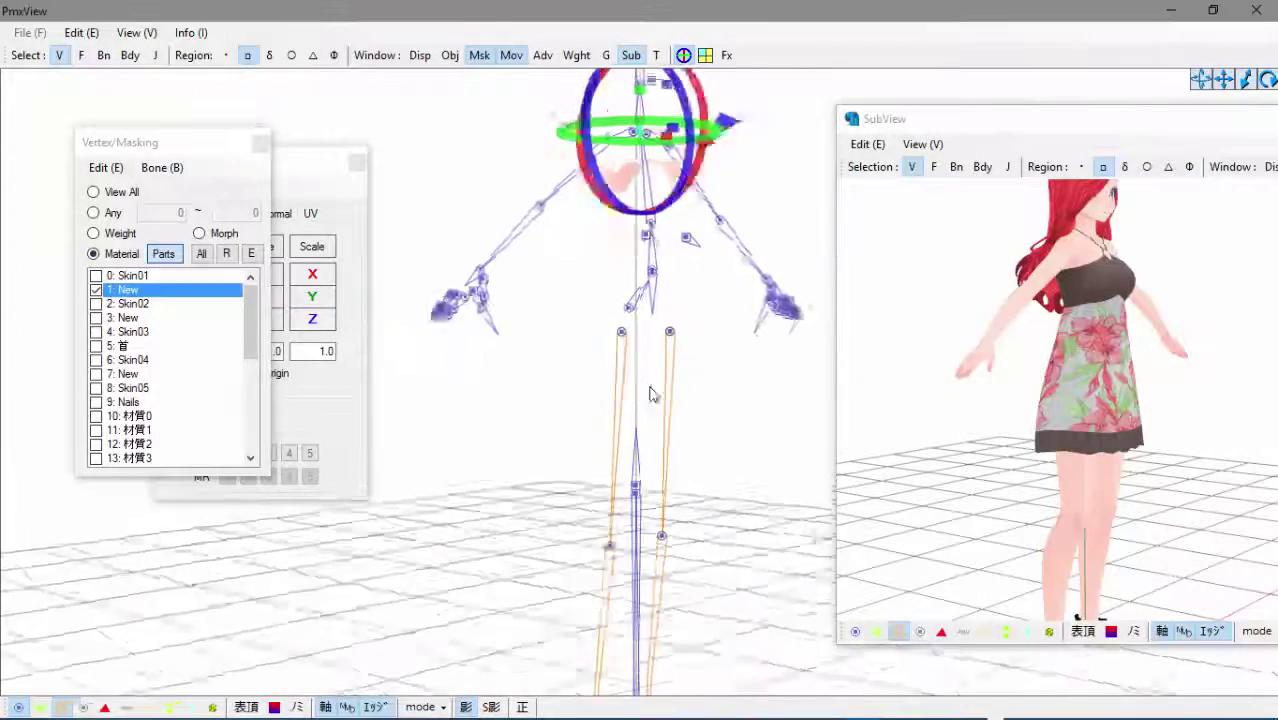
{"action": "right_click_drag", "start_coordinate": [738, 406], "coordinate": [705, 300]}
{"action": "left_click_drag", "start_coordinate": [685, 124], "coordinate": [601, 252]}
{"action": "right_click", "coordinate": [131, 290]}
{"action": "left_click", "coordinate": [180, 348]}
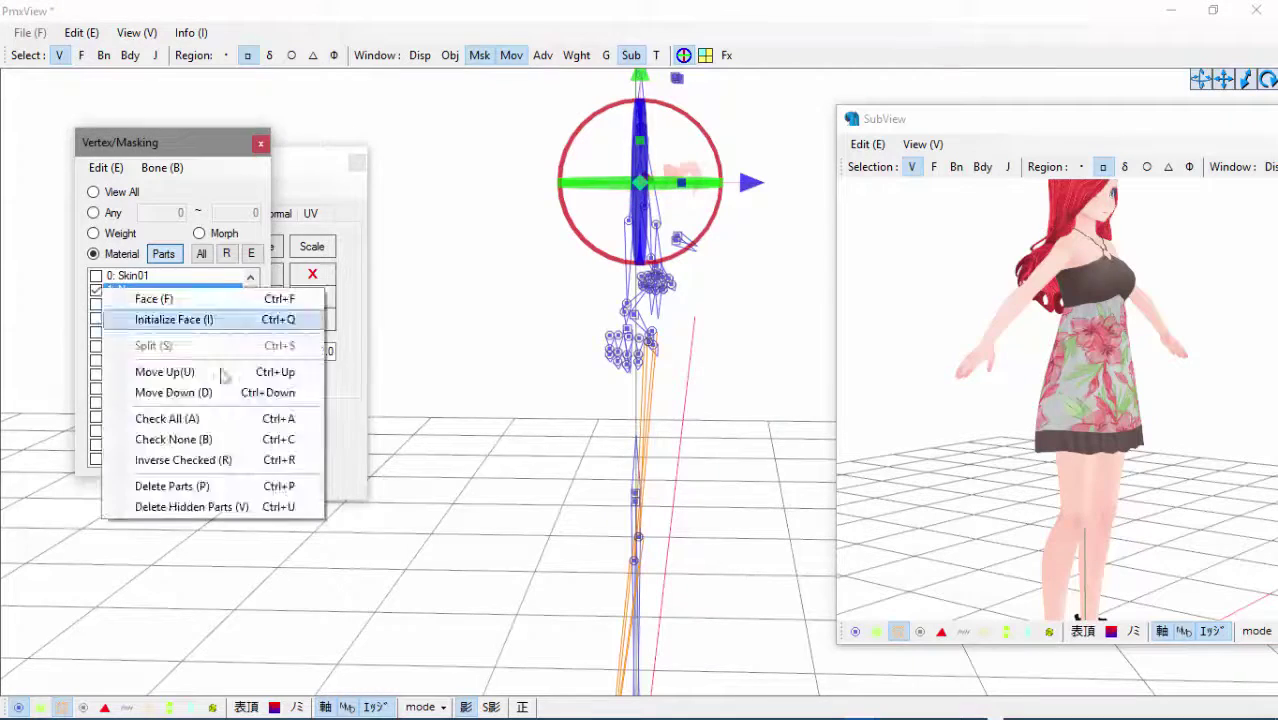
- Delete the remaining piece of part 1: New
{"action": "left_click", "coordinate": [200, 486]}
{"action": "left_click", "coordinate": [676, 438]}
{"action": "scroll", "coordinate": [228, 440], "scroll_direction": "up", "scroll_amount": 6}
{"action": "left_click", "coordinate": [126, 290]}
{"action": "right_click", "coordinate": [126, 291]}
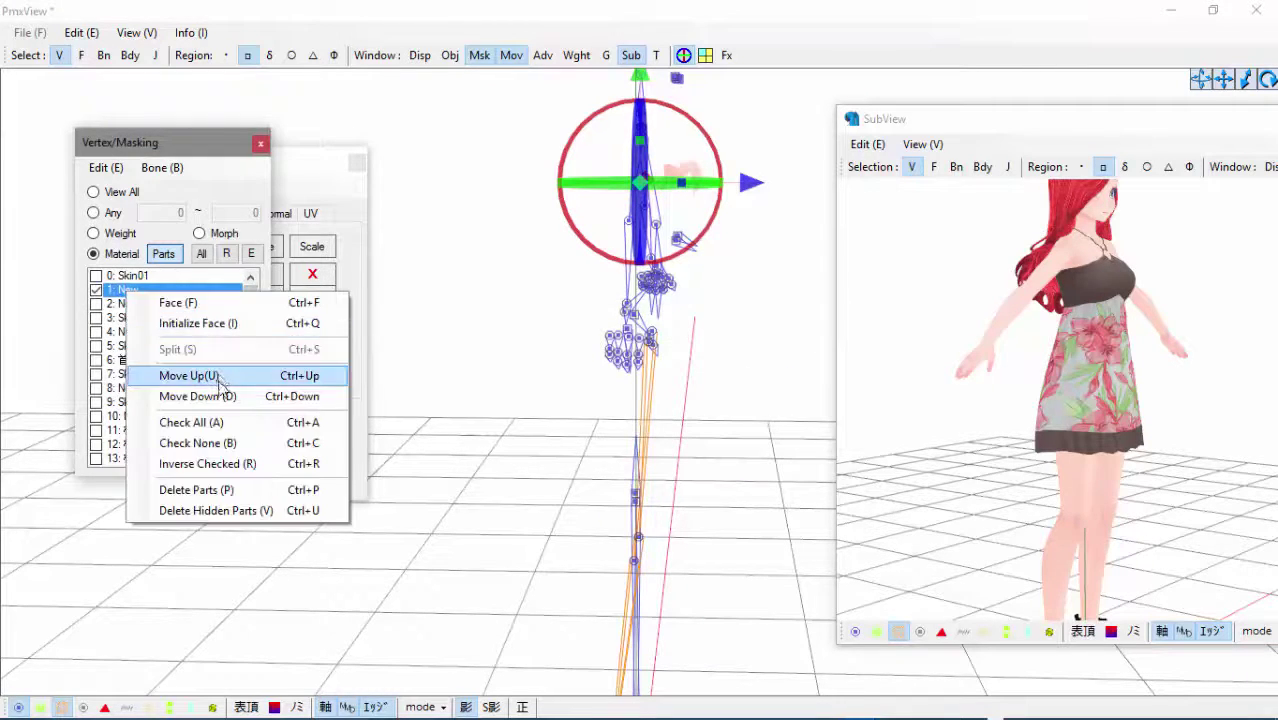
{"action": "left_click", "coordinate": [200, 489]}
{"action": "left_click", "coordinate": [673, 443]}
- Display only the dress material 22: 材質1 and select all of its vertices
{"action": "right_click_drag", "start_coordinate": [1065, 380], "coordinate": [985, 362]}
{"action": "right_click_drag", "start_coordinate": [754, 336], "coordinate": [693, 340]}
{"action": "left_click", "coordinate": [114, 254]}
{"action": "scroll", "coordinate": [115, 430], "scroll_direction": "down", "scroll_amount": 6}
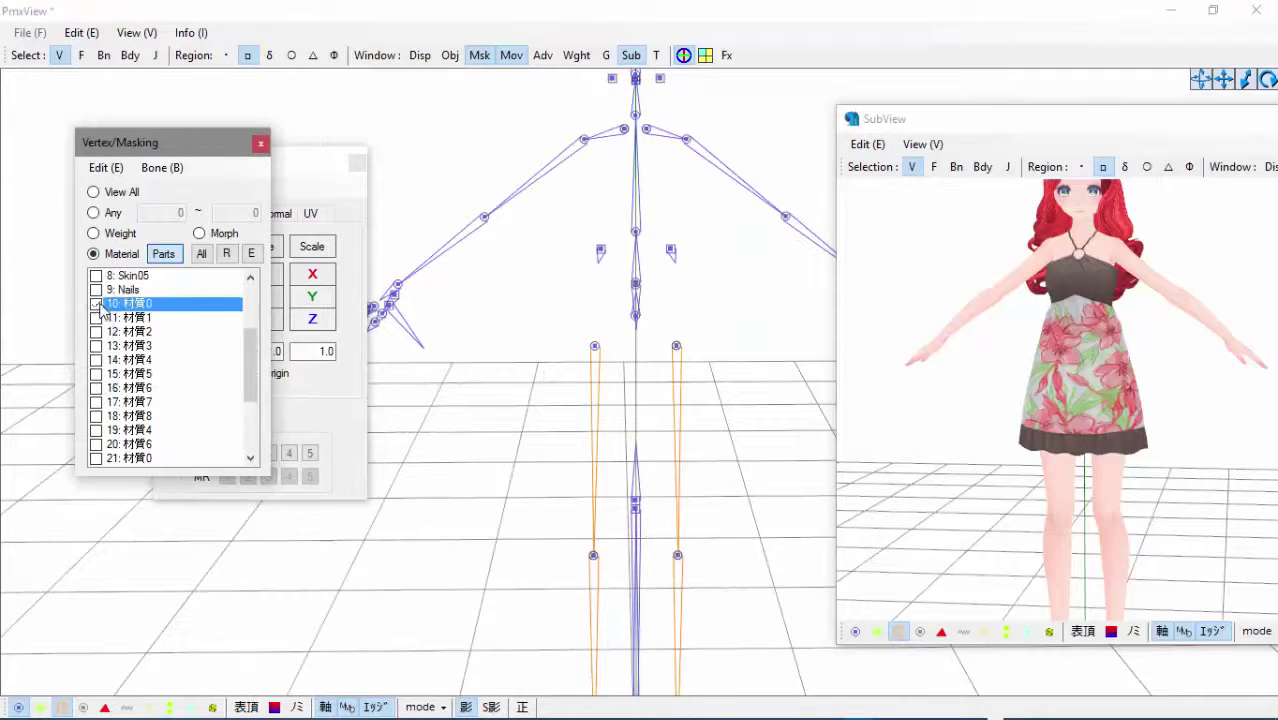
{"action": "left_click", "coordinate": [98, 303]}
{"action": "scroll", "coordinate": [99, 318], "scroll_direction": "down", "scroll_amount": 2}
{"action": "left_click", "coordinate": [97, 388]}
{"action": "left_click_drag", "start_coordinate": [766, 522], "coordinate": [481, 68]}
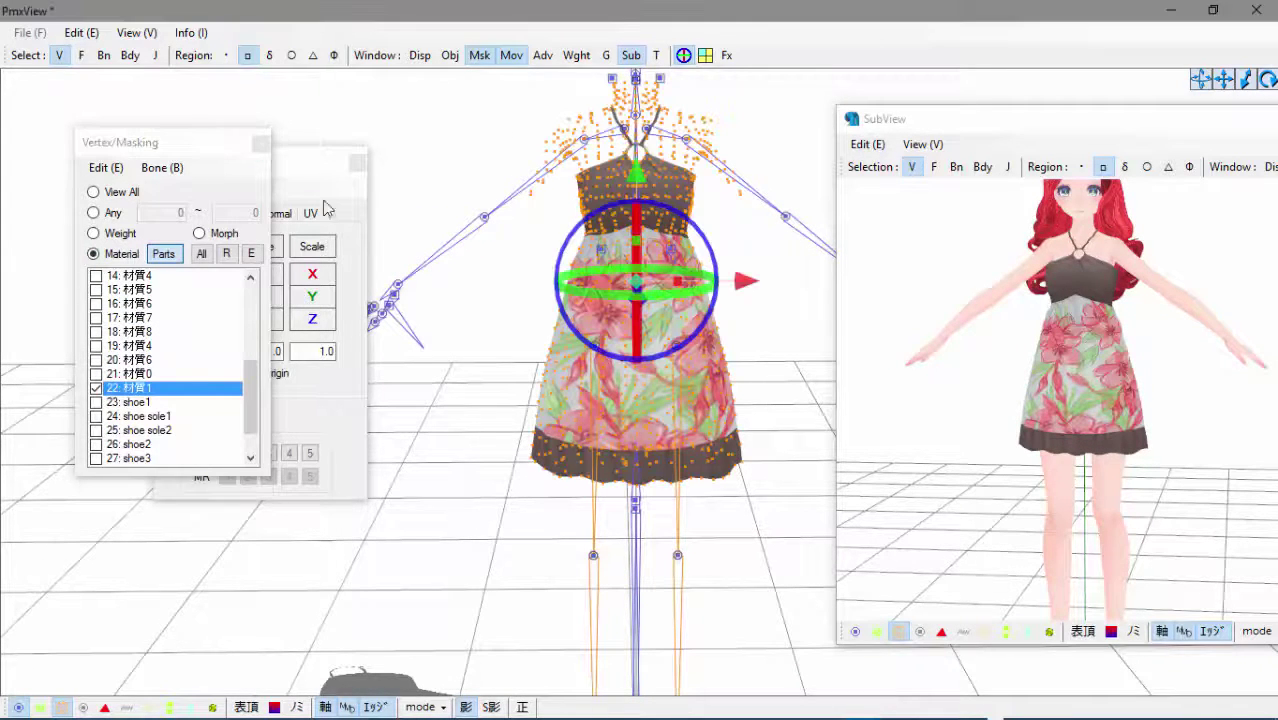
- Move the dress slightly upward along Y and adjust its Z scale, checking the fit from several angles in the SubView
{"action": "left_click", "coordinate": [324, 198]}
{"action": "left_click_drag", "start_coordinate": [208, 297], "coordinate": [214, 292]}
{"action": "right_click_drag", "start_coordinate": [1032, 414], "coordinate": [1190, 440]}
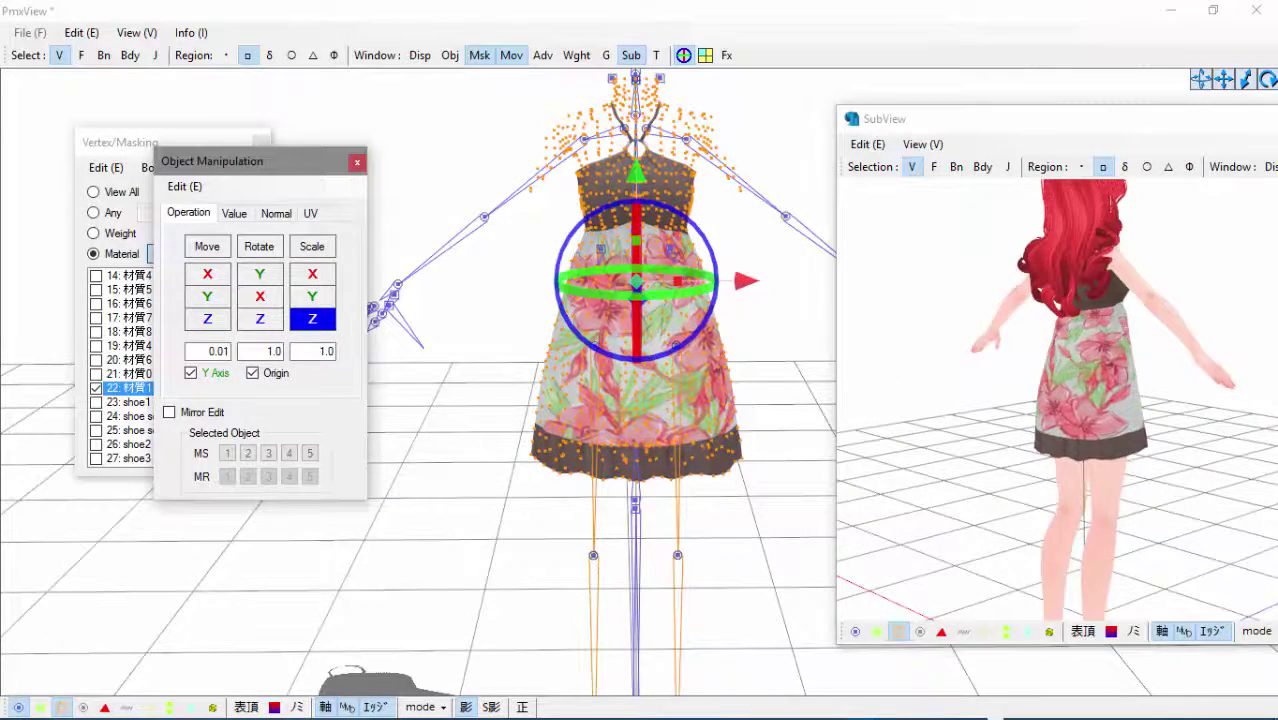
{"action": "right_click_drag", "start_coordinate": [1078, 454], "coordinate": [958, 455]}
{"action": "left_click_drag", "start_coordinate": [208, 297], "coordinate": [212, 291]}
{"action": "right_click_drag", "start_coordinate": [1050, 418], "coordinate": [1106, 432]}
{"action": "left_click_drag", "start_coordinate": [208, 297], "coordinate": [209, 295]}
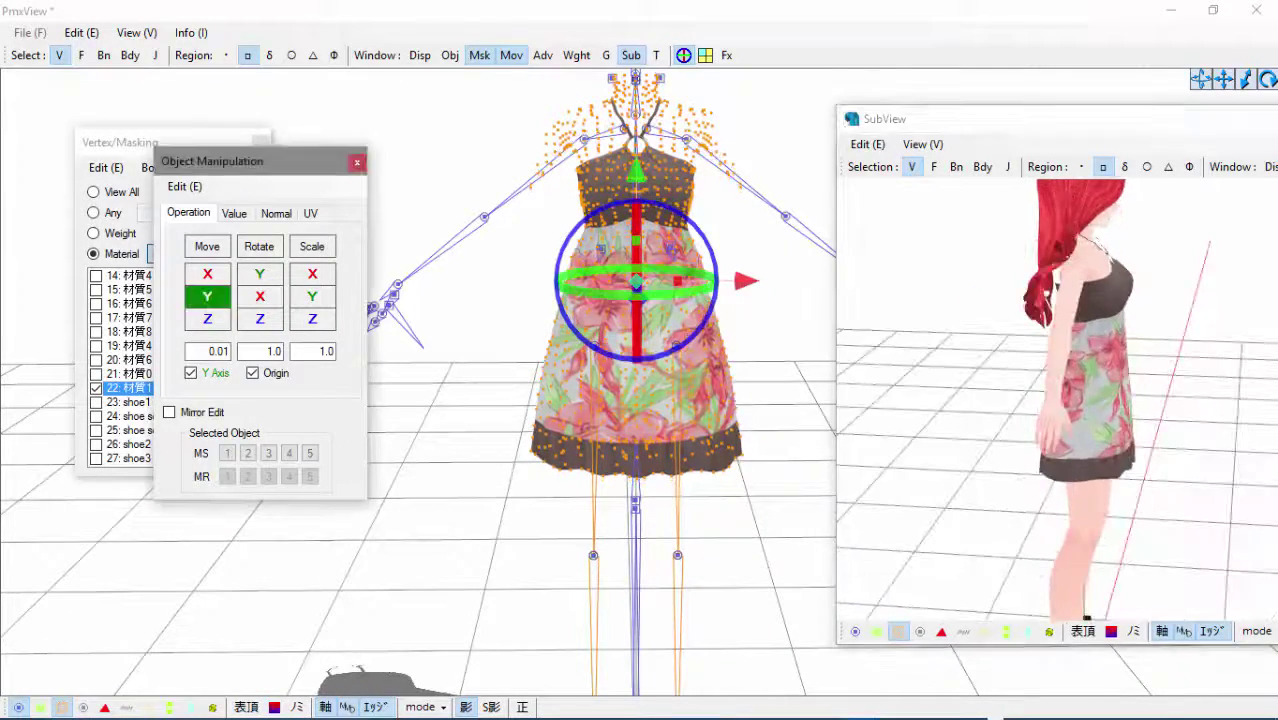
{"action": "right_click_drag", "start_coordinate": [1046, 402], "coordinate": [978, 397]}
{"action": "left_click_drag", "start_coordinate": [208, 297], "coordinate": [209, 294]}
{"action": "right_click_drag", "start_coordinate": [988, 413], "coordinate": [1060, 401]}
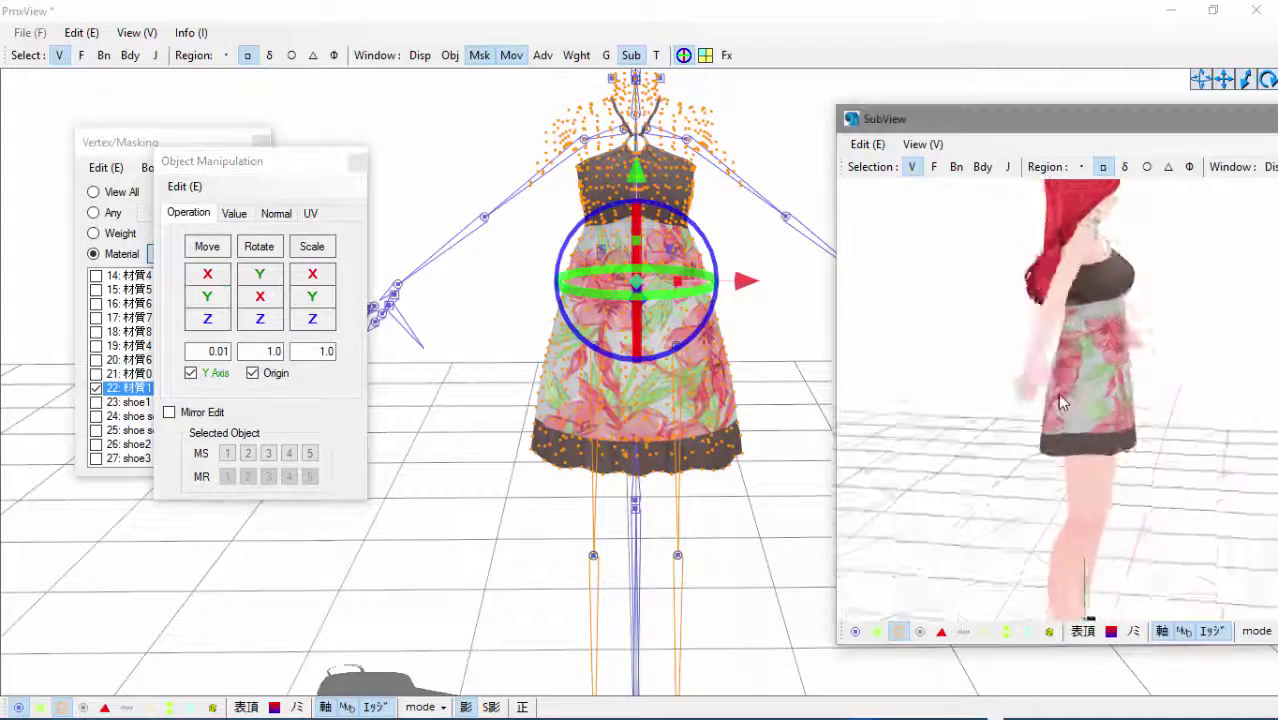
- Select the dress's neck strap vertices and shift them along Y, enlarging the upper body in the SubView to check
{"action": "left_click", "coordinate": [713, 375]}
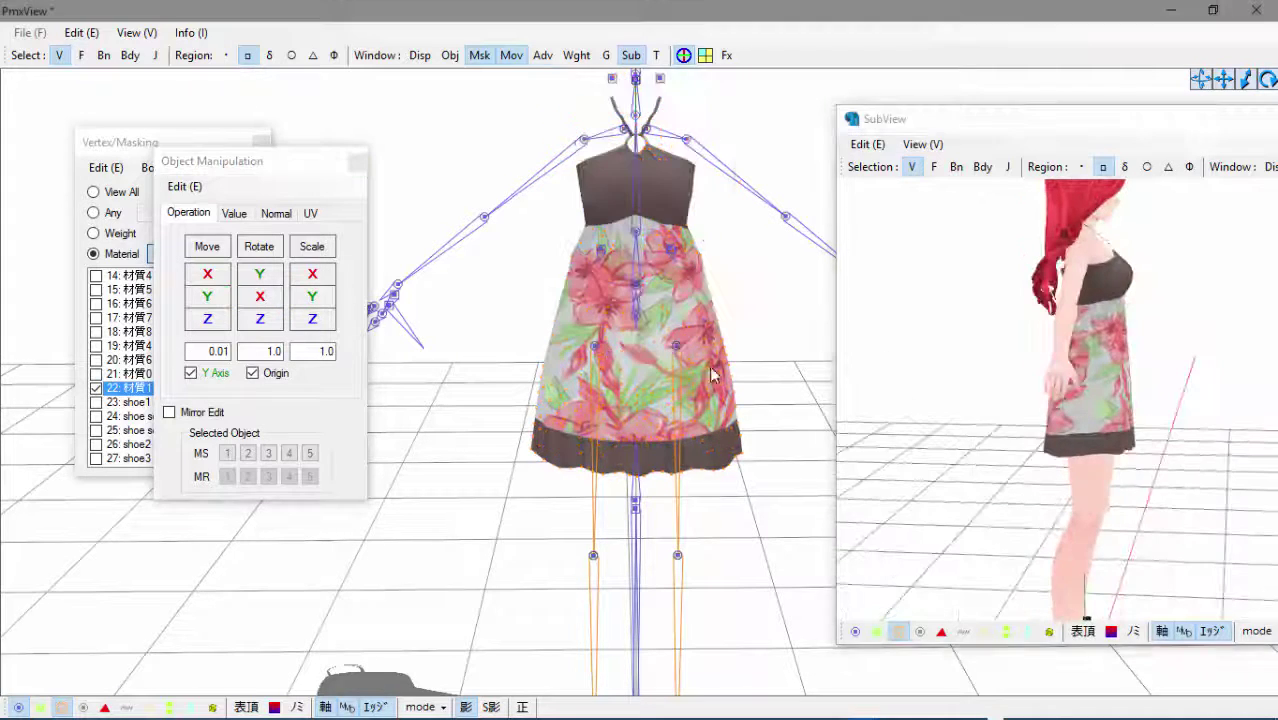
{"action": "left_click", "coordinate": [206, 322]}
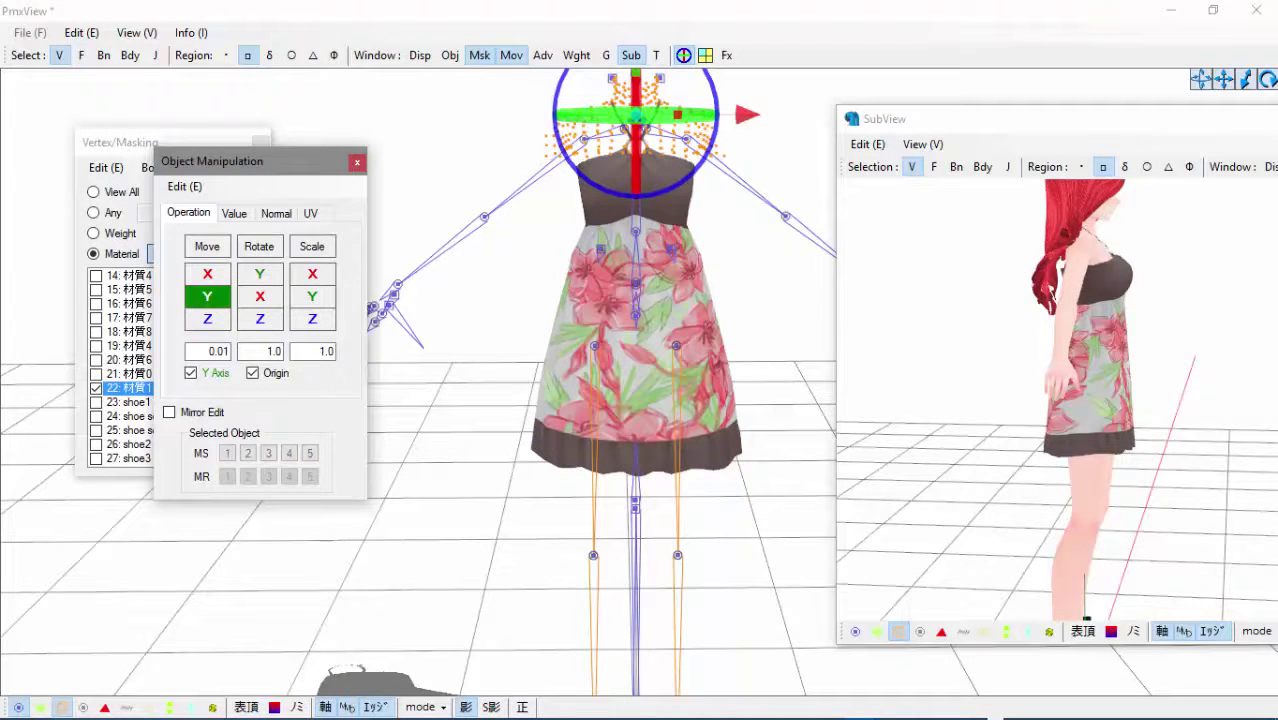
{"action": "right_click_drag", "start_coordinate": [1168, 384], "coordinate": [1107, 397]}
{"action": "scroll", "coordinate": [1107, 397], "scroll_direction": "up", "scroll_amount": 3}
{"action": "left_click_drag", "start_coordinate": [1064, 119], "coordinate": [927, 144]}
{"action": "right_click_drag", "start_coordinate": [940, 400], "coordinate": [985, 402]}
{"action": "middle_click_drag", "start_coordinate": [985, 402], "coordinate": [988, 475]}
{"action": "left_click_drag", "start_coordinate": [582, 73], "coordinate": [706, 110]}
{"action": "left_click", "coordinate": [207, 297]}
{"action": "right_click_drag", "start_coordinate": [874, 367], "coordinate": [936, 413]}
- Select the vertices around the dress's waist, scale them along X, and check the result in the SubView
{"action": "left_click_drag", "start_coordinate": [545, 224], "coordinate": [720, 262]}
{"action": "left_click", "coordinate": [312, 273]}
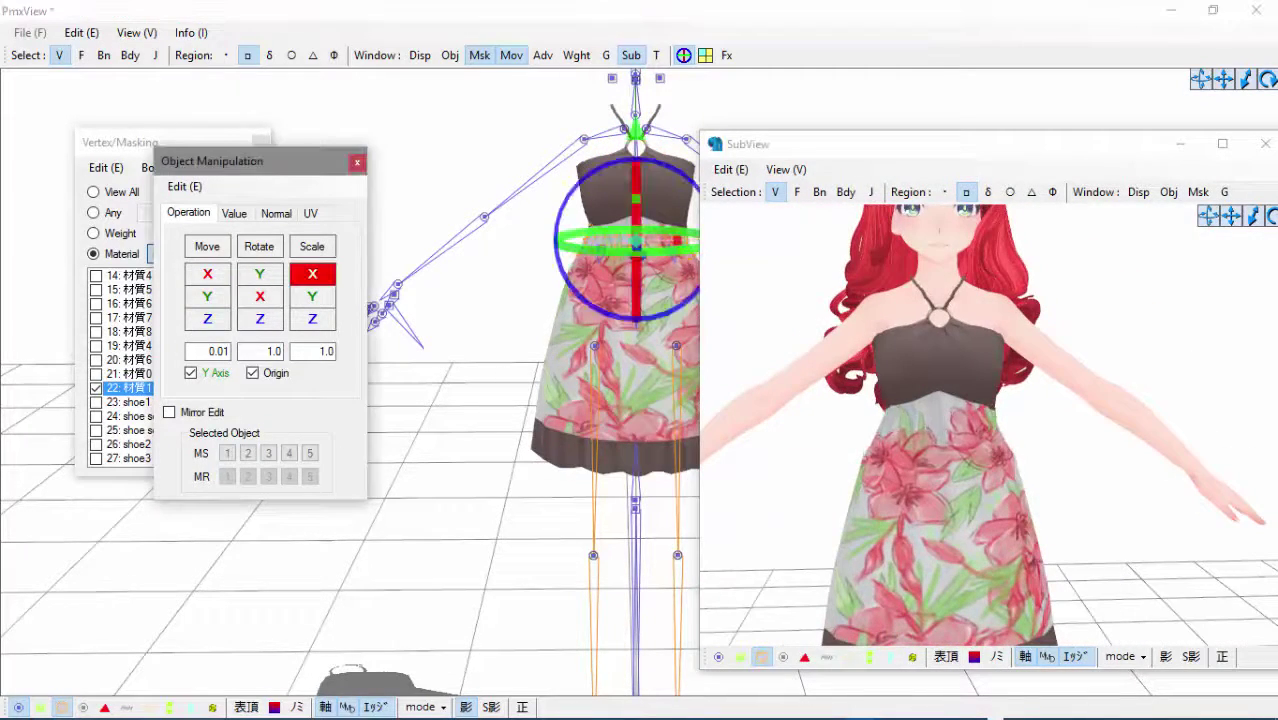
{"action": "left_click_drag", "start_coordinate": [312, 273], "coordinate": [320, 270]}
{"action": "right_click_drag", "start_coordinate": [925, 436], "coordinate": [830, 449]}
{"action": "scroll", "coordinate": [830, 449], "scroll_direction": "down", "scroll_amount": 3}
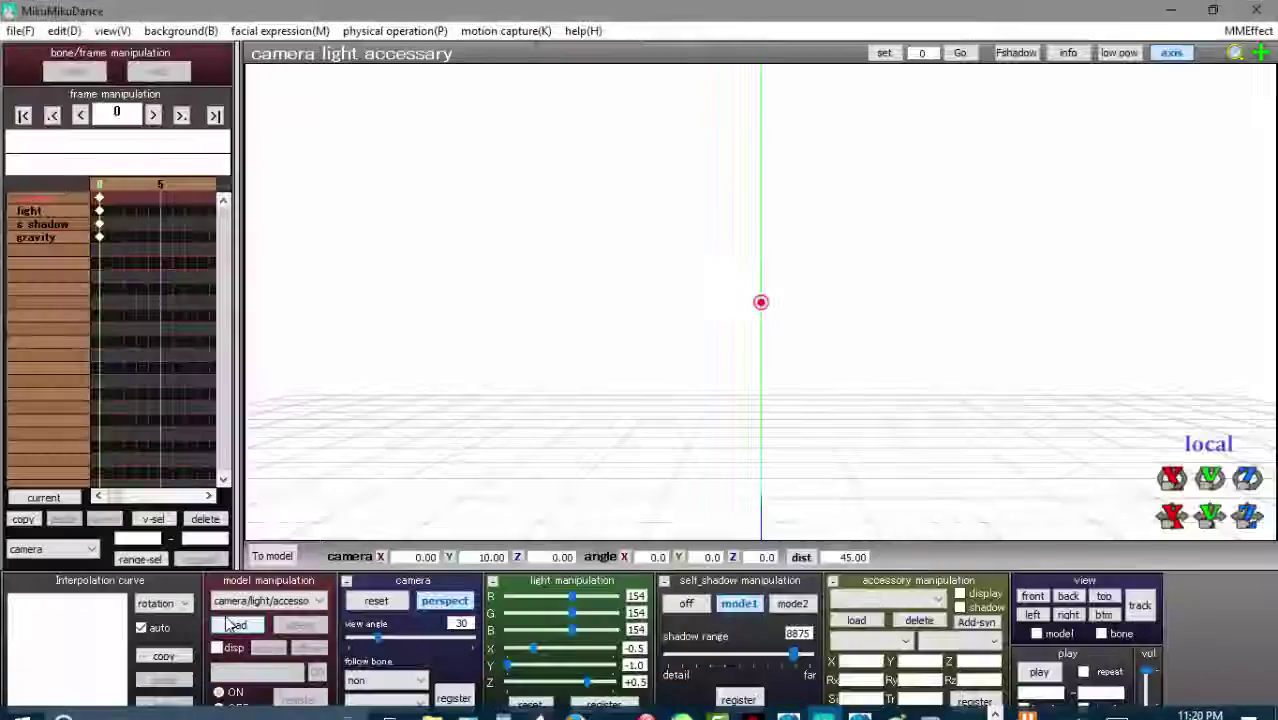
- Load the updated request.pmx into MikuMikuDance to check the model
{"action": "left_click", "coordinate": [236, 625]}
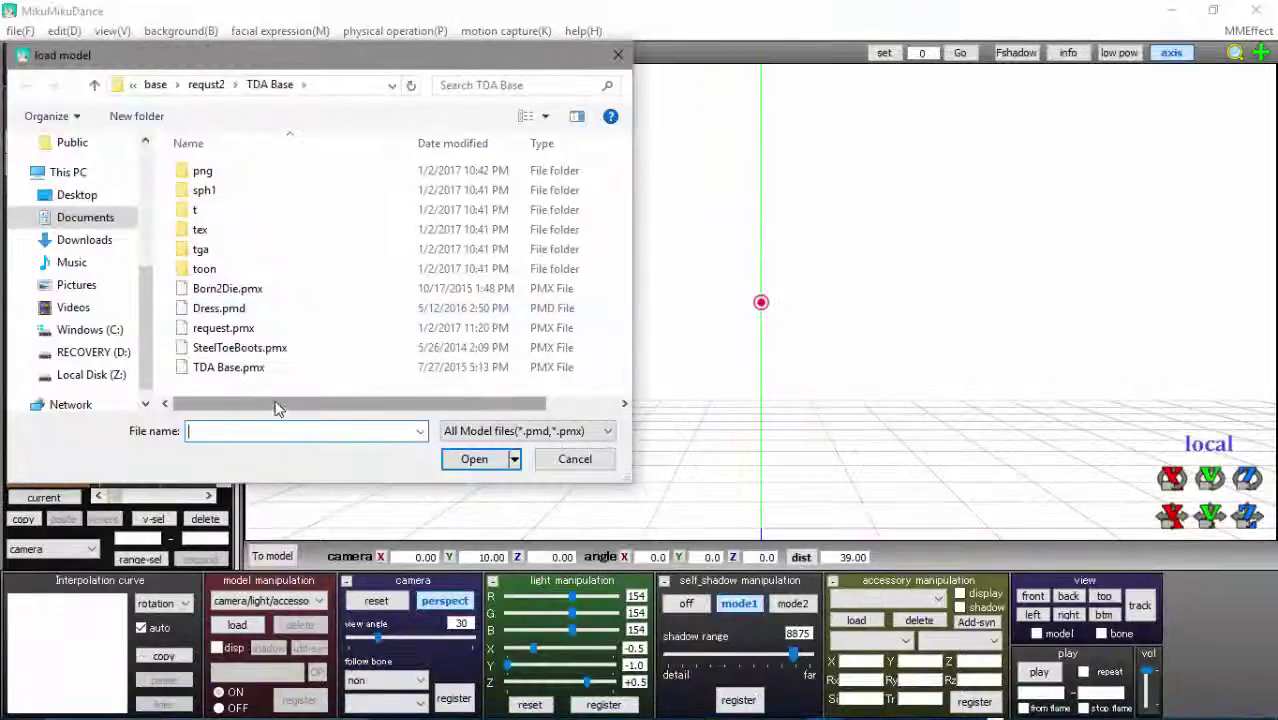
{"action": "double_click", "coordinate": [240, 328]}
{"action": "left_click", "coordinate": [600, 440]}
{"action": "left_click", "coordinate": [370, 602]}
{"action": "mouse_move", "coordinate": [510, 362]}
{"action": "right_mouse_down"}
{"action": "mouse_move", "coordinate": [604, 386]}
{"action": "mouse_move", "coordinate": [512, 366]}
{"action": "right_mouse_up"}
- In PmxView, mask the model so that the boot materials shoe1 through shoe6 and both shoe soles are shown
{"action": "mouse_move", "coordinate": [866, 698]}
{"action": "left_click", "coordinate": [955, 620]}
{"action": "scroll", "coordinate": [950, 560], "scroll_direction": "down", "scroll_amount": 3}
{"action": "mouse_move", "coordinate": [925, 556]}
{"action": "right_mouse_down"}
{"action": "mouse_move", "coordinate": [998, 558]}
{"action": "mouse_move", "coordinate": [925, 560]}
{"action": "right_mouse_up"}
{"action": "scroll", "coordinate": [940, 562], "scroll_direction": "down", "scroll_amount": 2}
{"action": "left_click", "coordinate": [96, 388]}
{"action": "left_click", "coordinate": [96, 402]}
{"action": "scroll", "coordinate": [97, 402], "scroll_direction": "down", "scroll_amount": 1}
{"action": "left_click", "coordinate": [96, 374]}
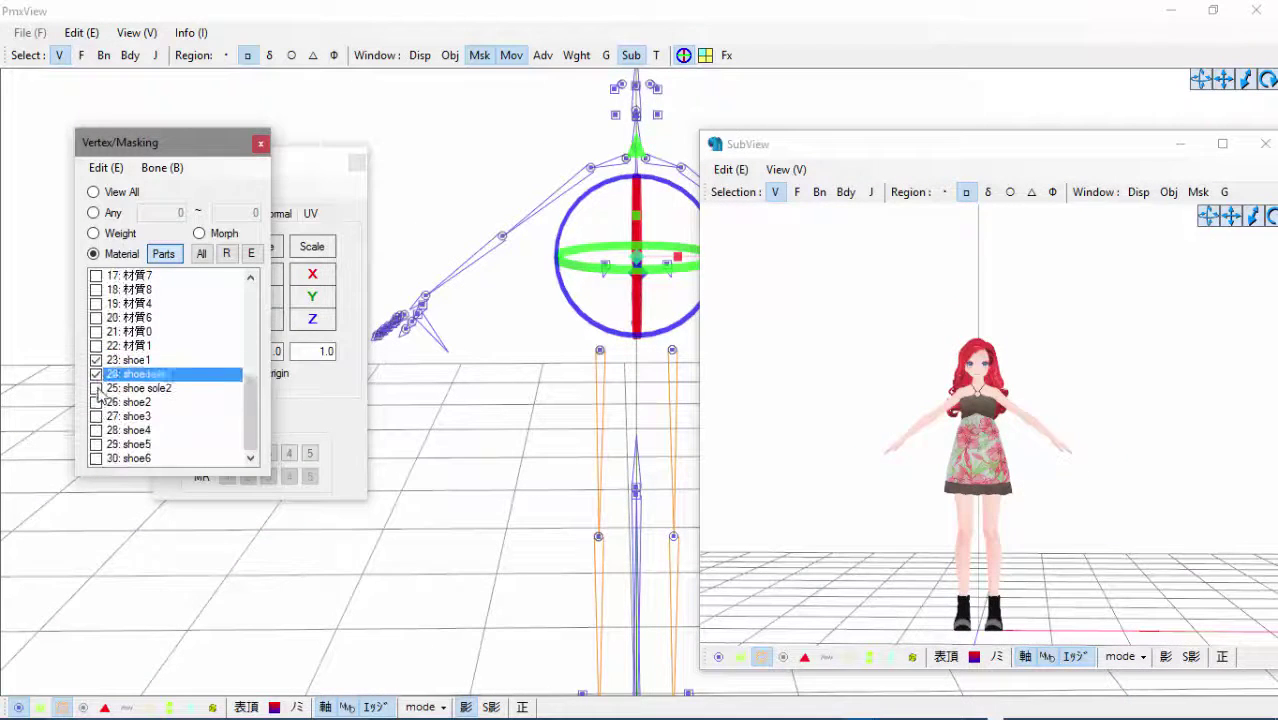
{"action": "right_click", "coordinate": [143, 376]}
{"action": "left_click", "coordinate": [242, 578]}
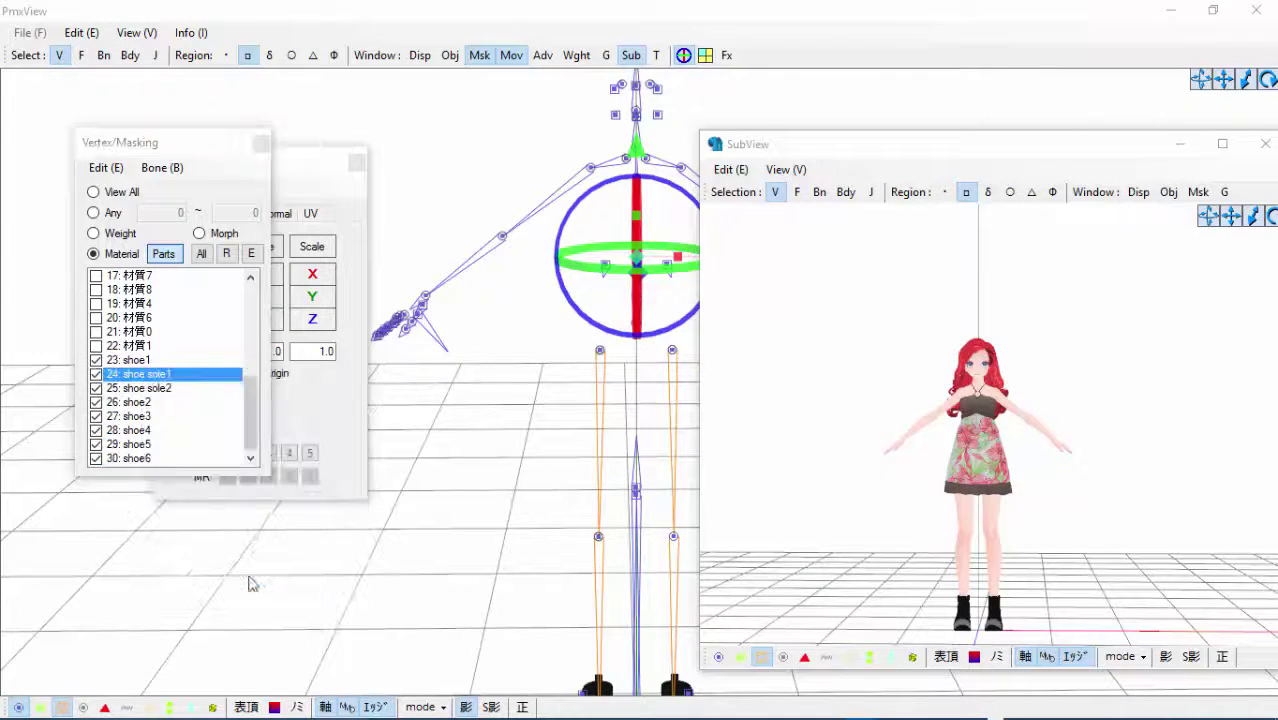
{"action": "left_click", "coordinate": [687, 449]}
- Switch to MikuMikuDance, load motion data onto the model, and play it to check the dress and boots in motion
{"action": "left_click", "coordinate": [828, 705]}
{"action": "left_click", "coordinate": [20, 31]}
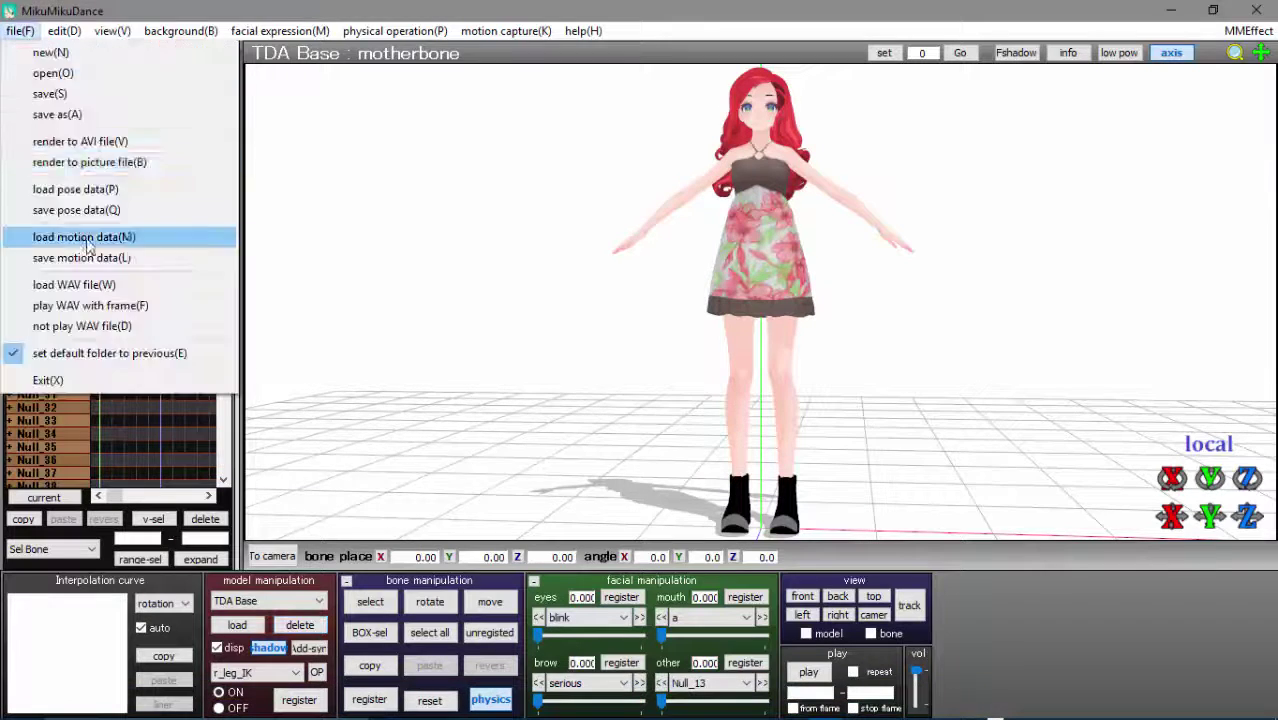
{"action": "left_click", "coordinate": [88, 240]}
{"action": "double_click", "coordinate": [226, 189]}
{"action": "left_click", "coordinate": [662, 440]}
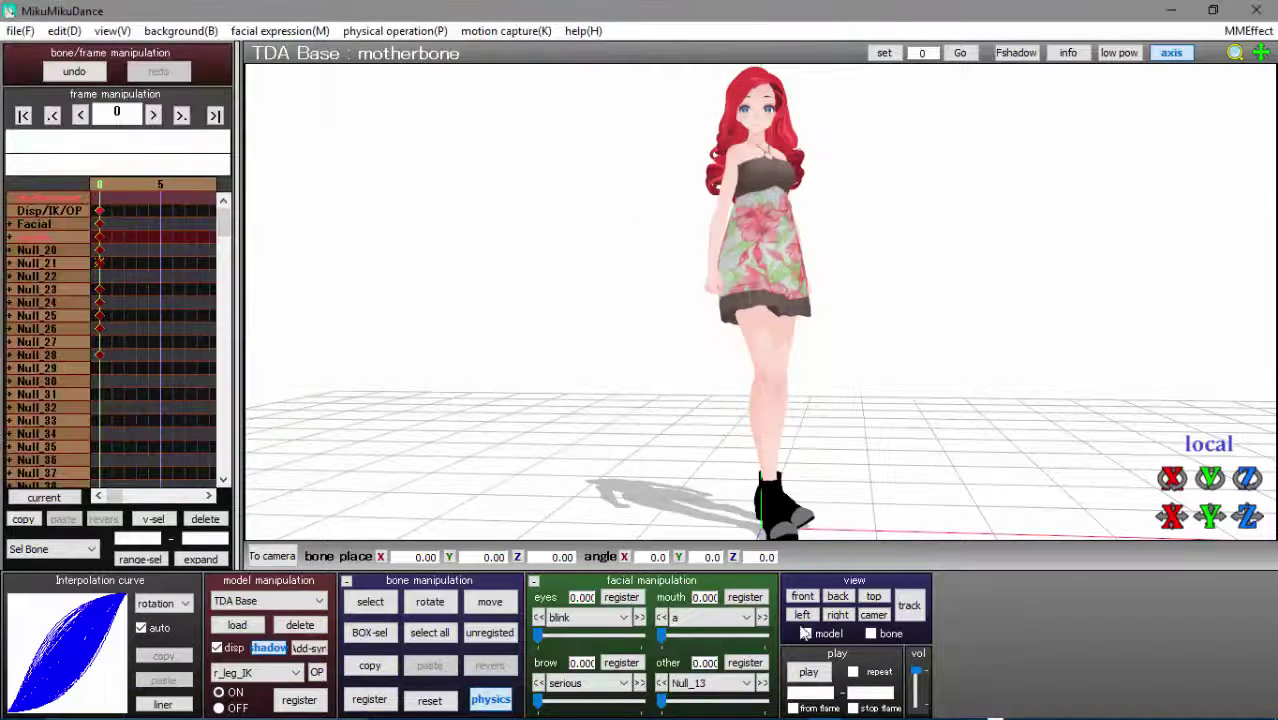
{"action": "right_click_drag", "start_coordinate": [857, 467], "coordinate": [822, 414]}
{"action": "scroll", "coordinate": [822, 414], "scroll_direction": "down", "scroll_amount": 3}
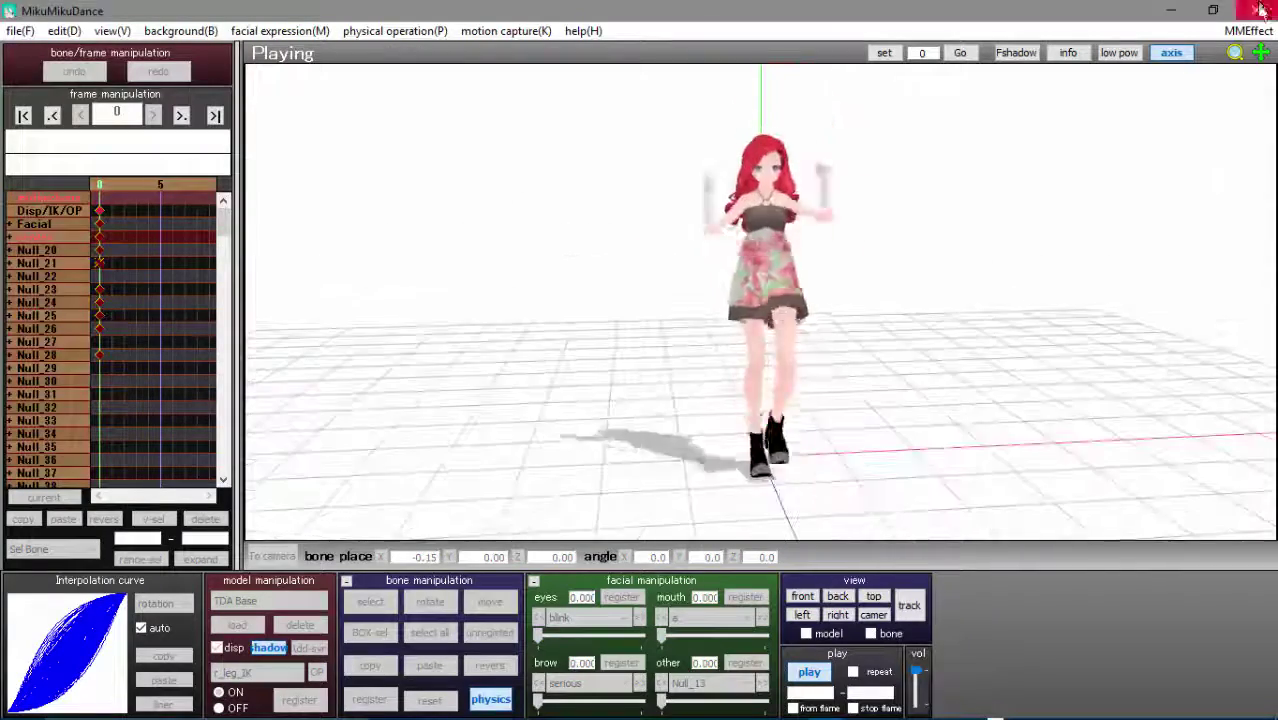
{"action": "left_click", "coordinate": [810, 673]}
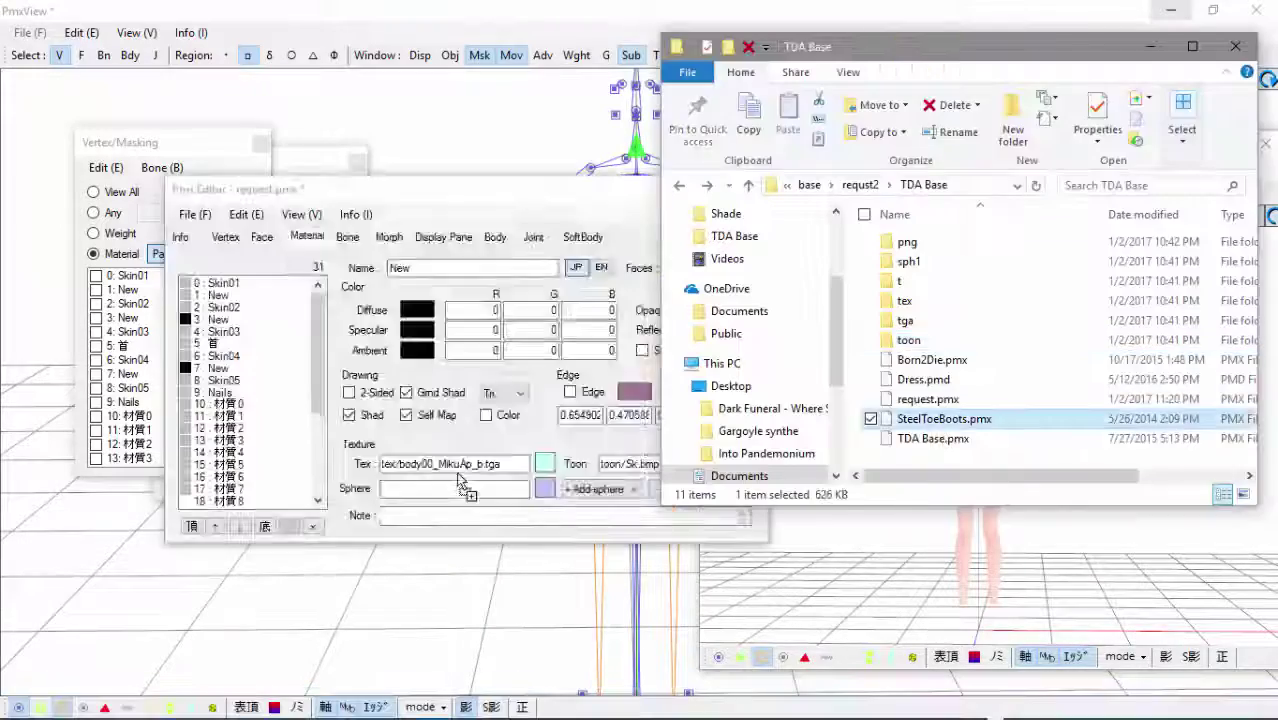
- Add SteelToeBoots.pmx to the request model, then shift both boots along Z to align them with the feet
{"action": "left_click_drag", "start_coordinate": [459, 480], "coordinate": [461, 480]}
{"action": "left_click", "coordinate": [511, 463]}
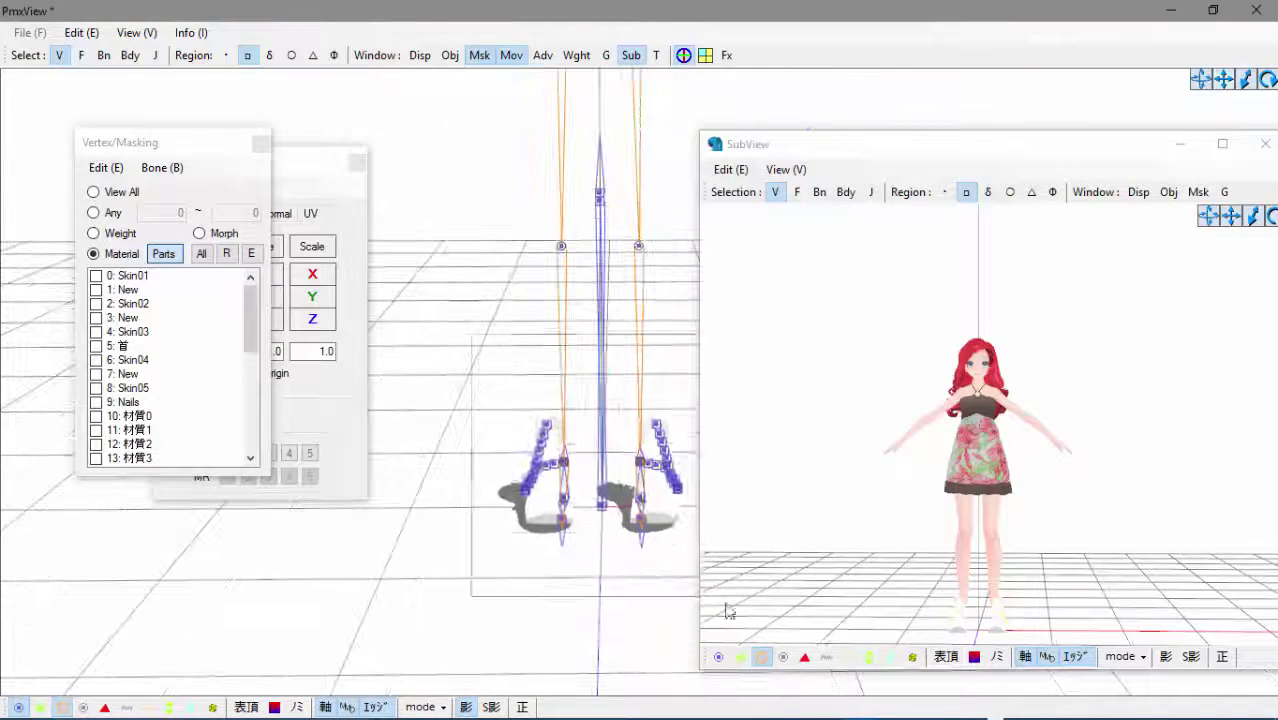
{"action": "scroll", "coordinate": [1112, 517], "scroll_direction": "up", "scroll_amount": 5}
{"action": "middle_click_drag", "start_coordinate": [1112, 517], "coordinate": [1165, 180]}
{"action": "left_click", "coordinate": [298, 192]}
{"action": "right_click_drag", "start_coordinate": [960, 420], "coordinate": [1140, 420]}
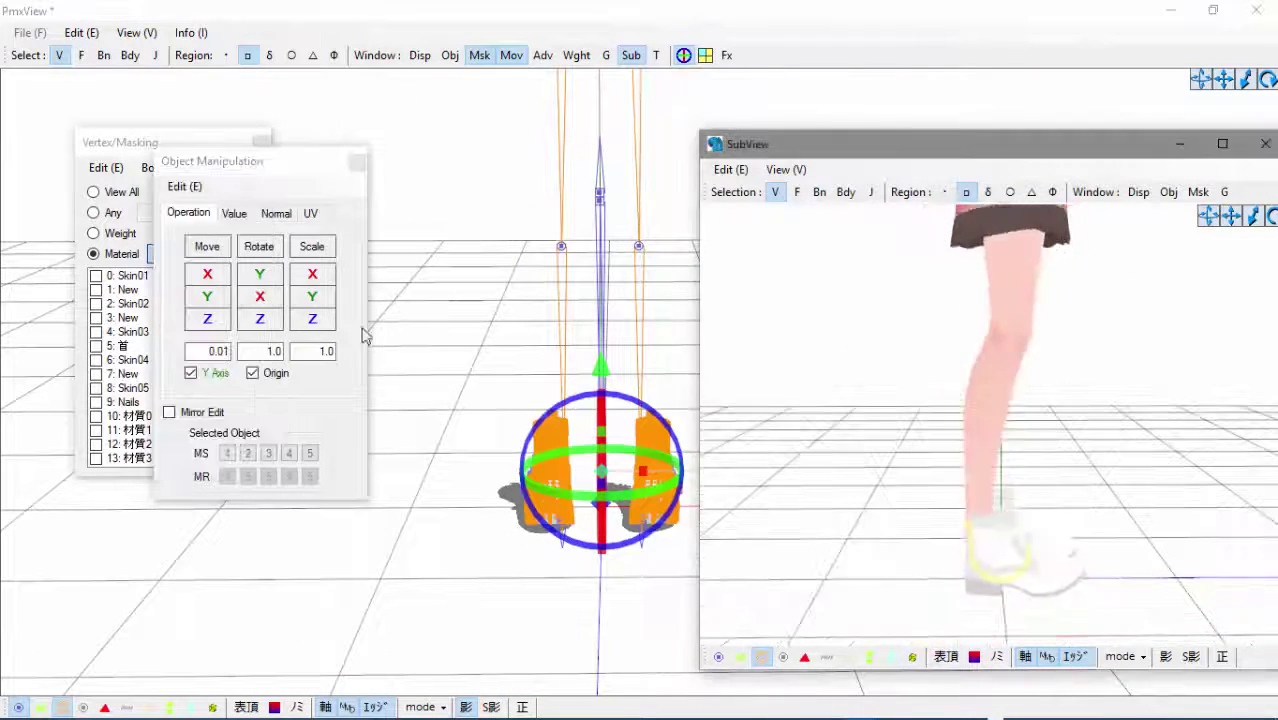
{"action": "left_click_drag", "start_coordinate": [208, 319], "coordinate": [220, 319]}
{"action": "scroll", "coordinate": [1030, 494], "scroll_direction": "up", "scroll_amount": 1}
{"action": "right_click_drag", "start_coordinate": [1030, 494], "coordinate": [1024, 483]}
{"action": "left_click_drag", "start_coordinate": [194, 322], "coordinate": [200, 322]}
{"action": "right_click_drag", "start_coordinate": [740, 506], "coordinate": [455, 507]}
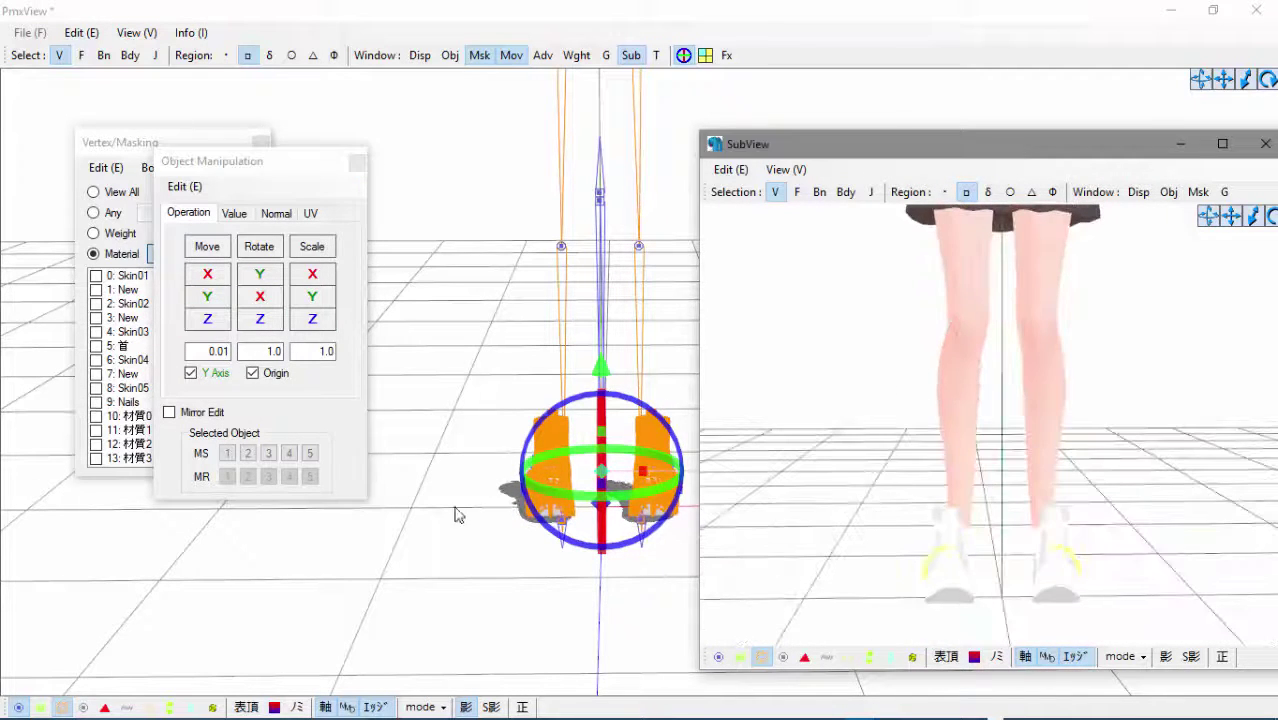
- Select a single boot's vertices, shift it along X to fit the foot, and check the fit in the SubView
{"action": "left_click_drag", "start_coordinate": [465, 580], "coordinate": [597, 335]}
{"action": "left_click_drag", "start_coordinate": [212, 275], "coordinate": [203, 277]}
{"action": "left_click", "coordinate": [669, 500]}
{"action": "mouse_move", "coordinate": [1152, 442]}
{"action": "right_mouse_down"}
{"action": "mouse_move", "coordinate": [1058, 479]}
{"action": "mouse_move", "coordinate": [1150, 462]}
{"action": "right_mouse_up"}
{"action": "left_click", "coordinate": [662, 580]}
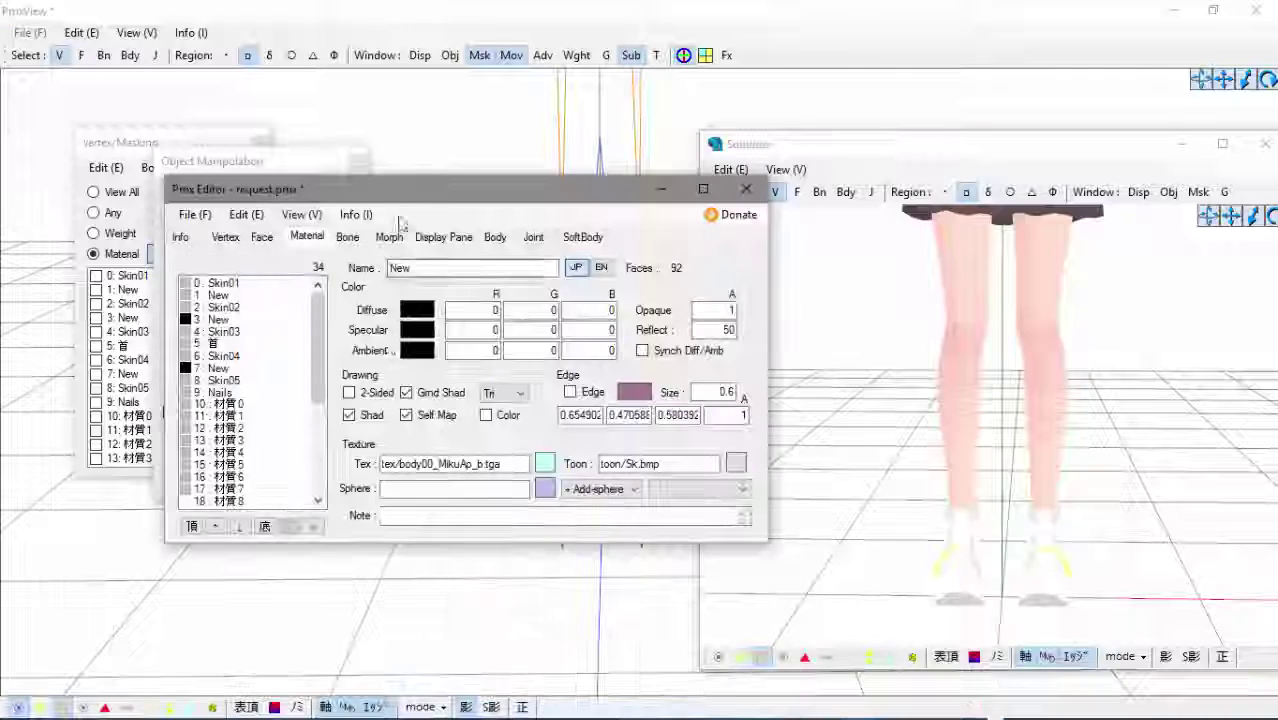
- Recolour the boots' shoe1, shoe sole1 and shoe sole2 materials black
{"action": "left_click_drag", "start_coordinate": [330, 170], "coordinate": [230, 122]}
{"action": "scroll", "coordinate": [170, 330], "scroll_direction": "down", "scroll_amount": 3}
{"action": "left_click", "coordinate": [160, 318]}
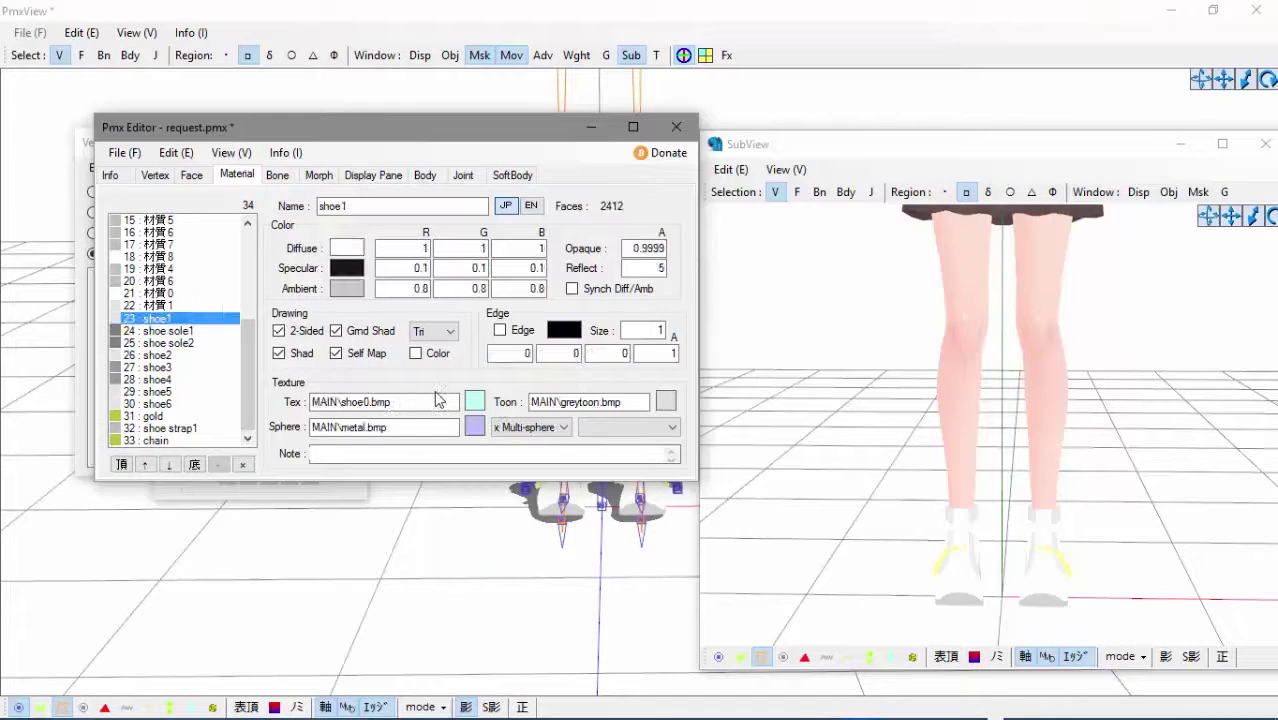
{"action": "left_click", "coordinate": [348, 248]}
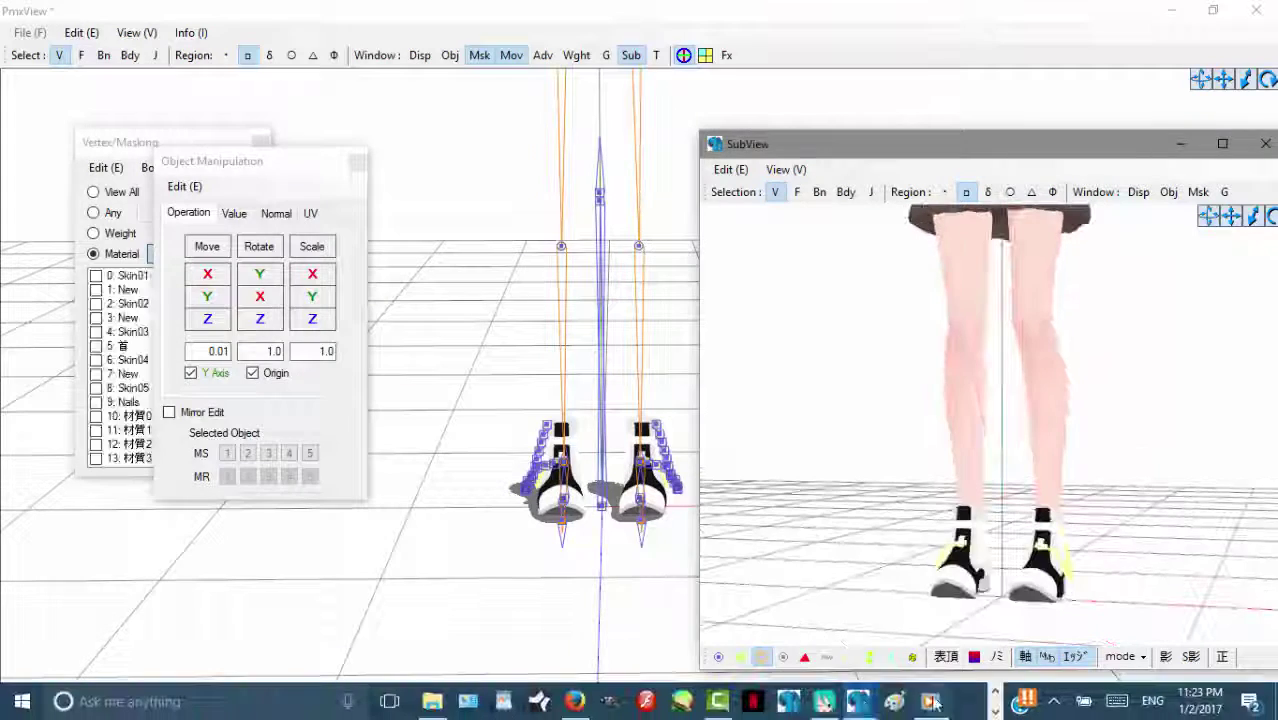
{"action": "left_click", "coordinate": [166, 343]}
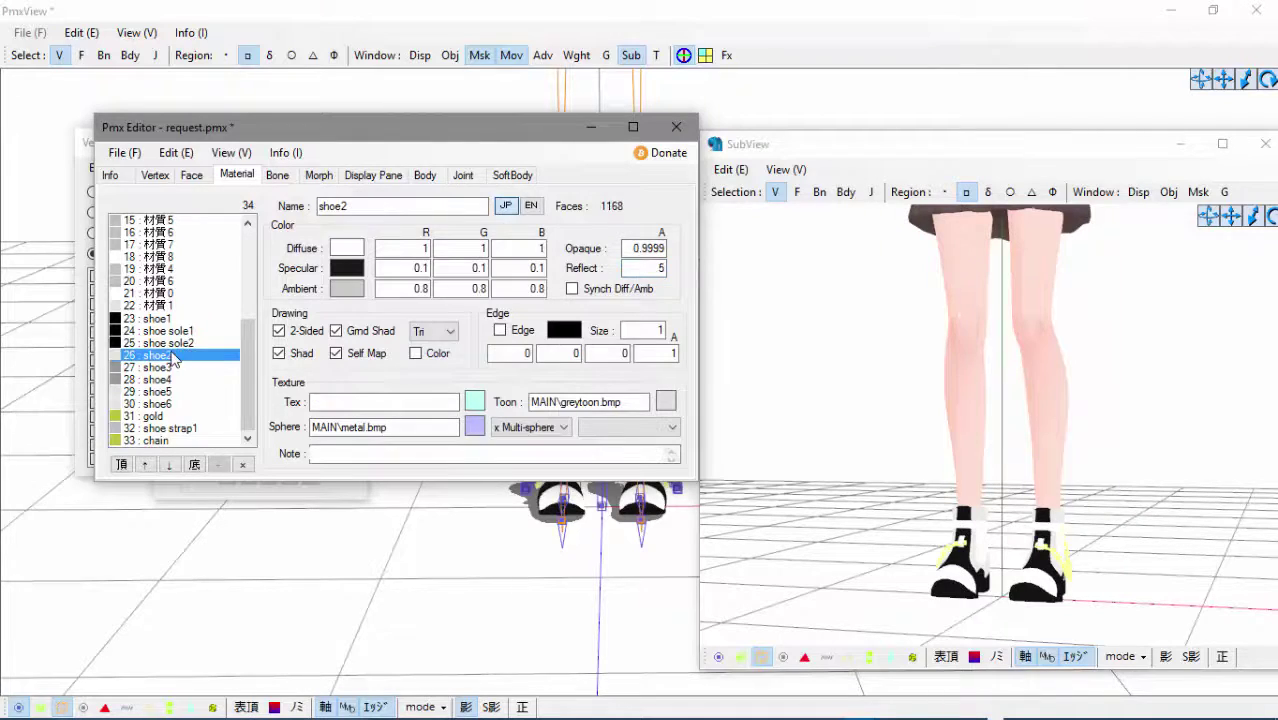
- Set the shoe2 material's ambient colour to black, and check its diffuse and specular colours and the boots in the SubView
{"action": "left_click", "coordinate": [344, 293]}
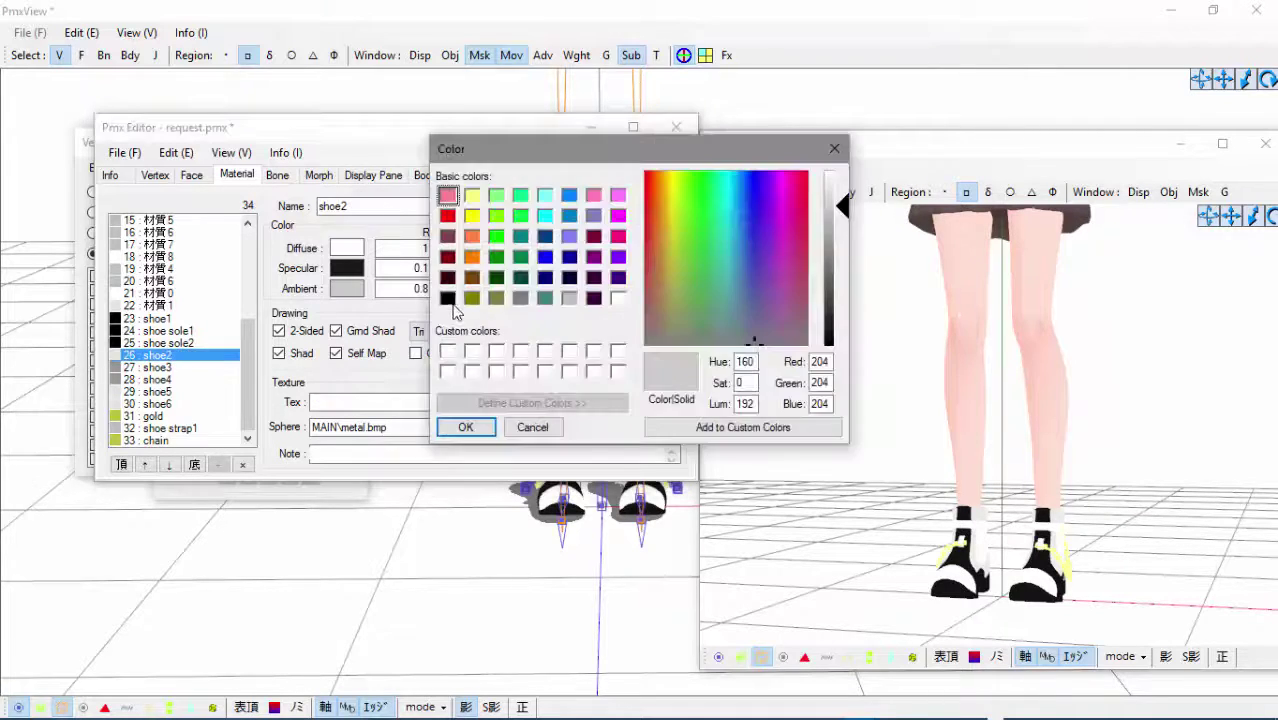
{"action": "left_click", "coordinate": [453, 301]}
{"action": "left_click", "coordinate": [474, 429]}
{"action": "left_click", "coordinate": [346, 250]}
{"action": "left_click", "coordinate": [533, 427]}
{"action": "left_click", "coordinate": [346, 269]}
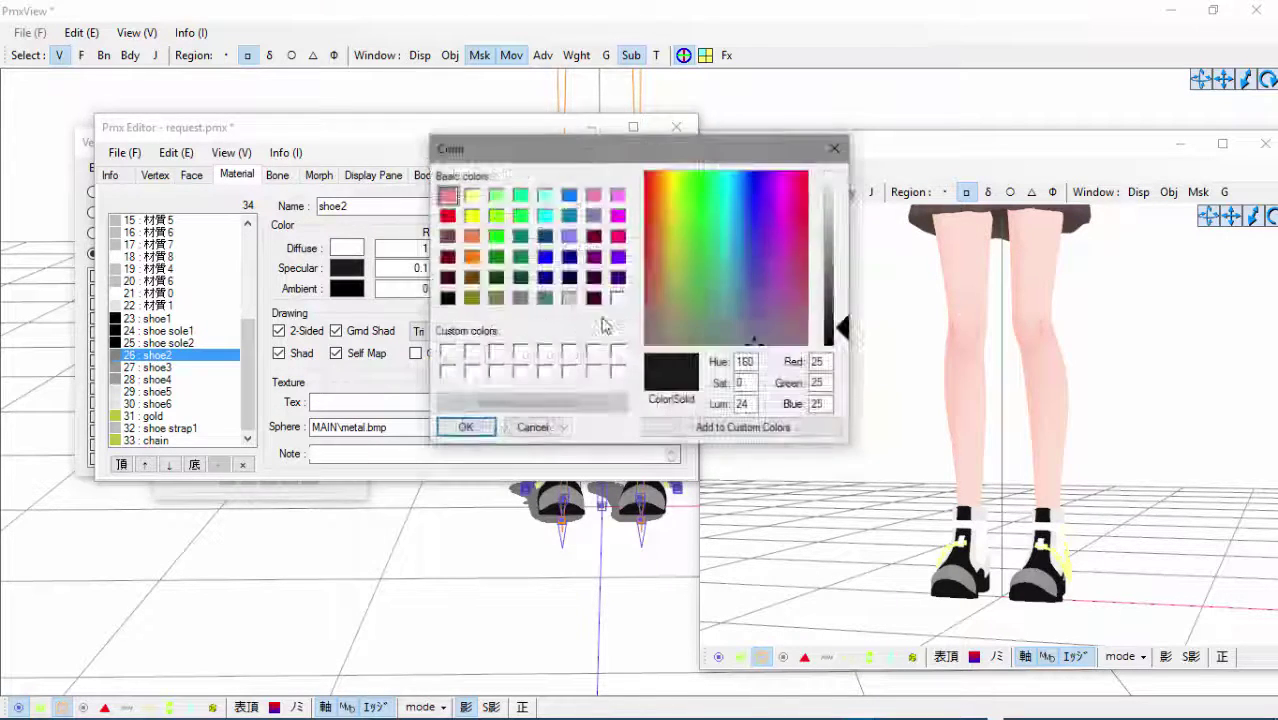
{"action": "left_click", "coordinate": [533, 427]}
{"action": "right_click_drag", "start_coordinate": [1000, 462], "coordinate": [990, 490]}
- Set the shoe3 material's ambient colour to black and check its diffuse colour
{"action": "mouse_move", "coordinate": [863, 710]}
{"action": "left_click", "coordinate": [765, 637]}
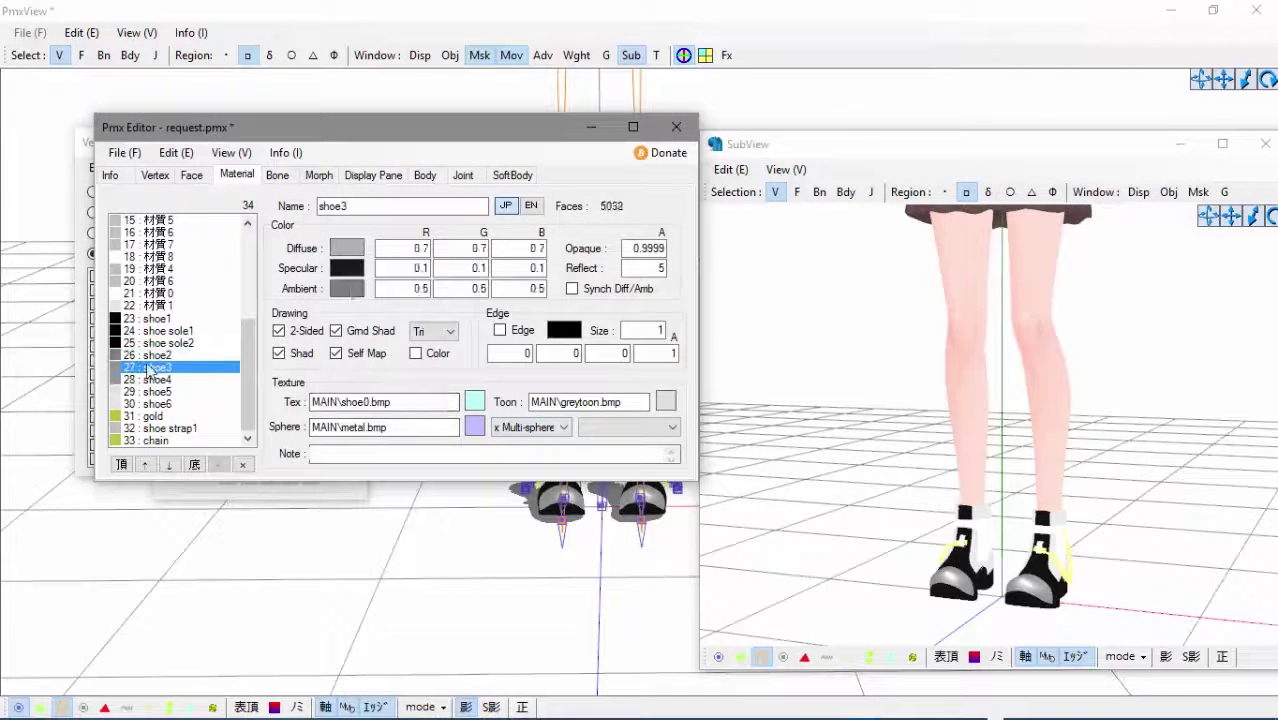
{"action": "left_click", "coordinate": [351, 291]}
{"action": "left_click", "coordinate": [443, 297]}
{"action": "left_click", "coordinate": [484, 429]}
{"action": "left_click", "coordinate": [353, 253]}
{"action": "left_click", "coordinate": [533, 427]}
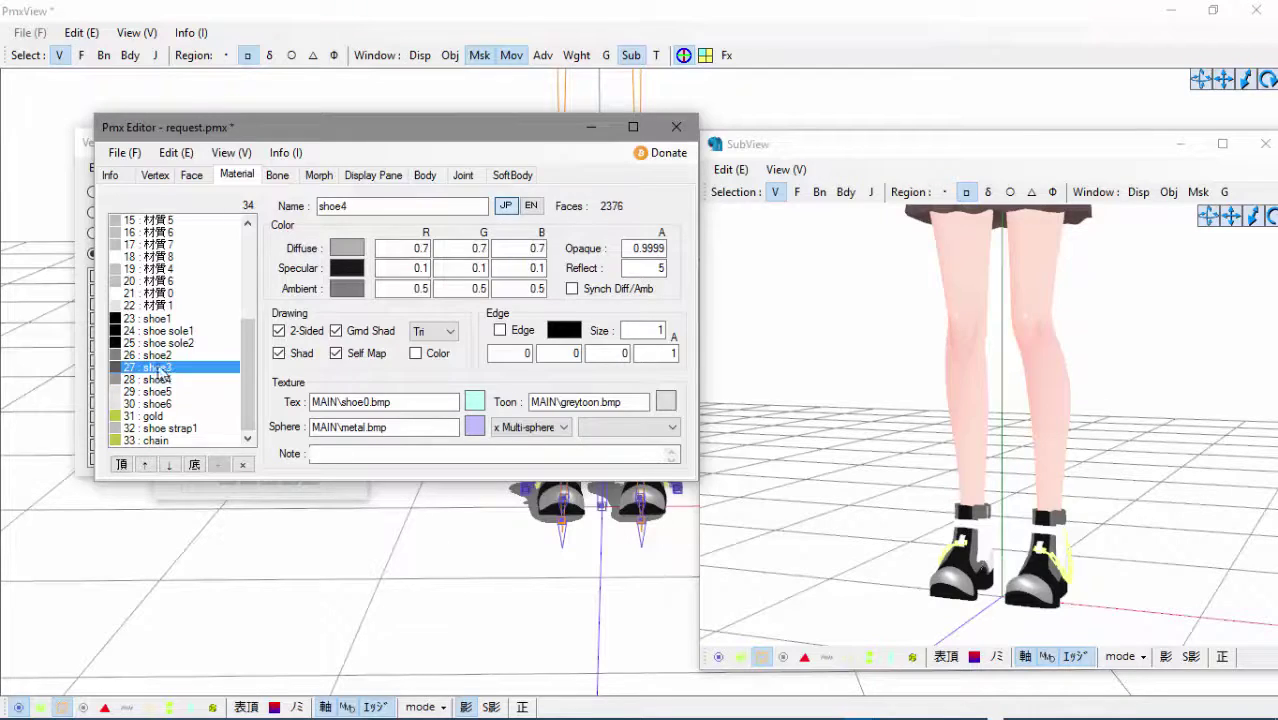
- Check the boots in the SubView and set the shoe4 material's ambient colour to black
{"action": "mouse_move", "coordinate": [864, 500]}
{"action": "right_mouse_down"}
{"action": "mouse_move", "coordinate": [815, 502]}
{"action": "mouse_move", "coordinate": [872, 506]}
{"action": "right_mouse_up"}
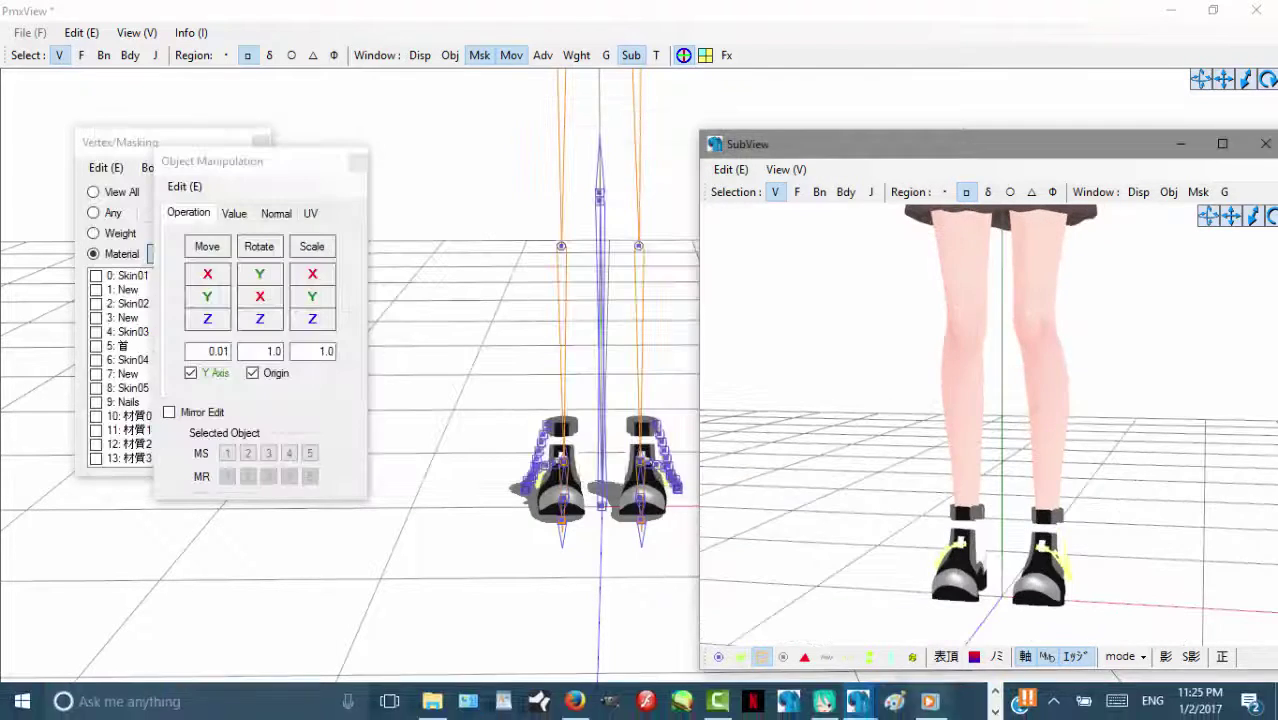
{"action": "left_click", "coordinate": [827, 652]}
{"action": "left_click", "coordinate": [175, 380]}
{"action": "left_click", "coordinate": [347, 293]}
{"action": "left_click", "coordinate": [477, 425]}
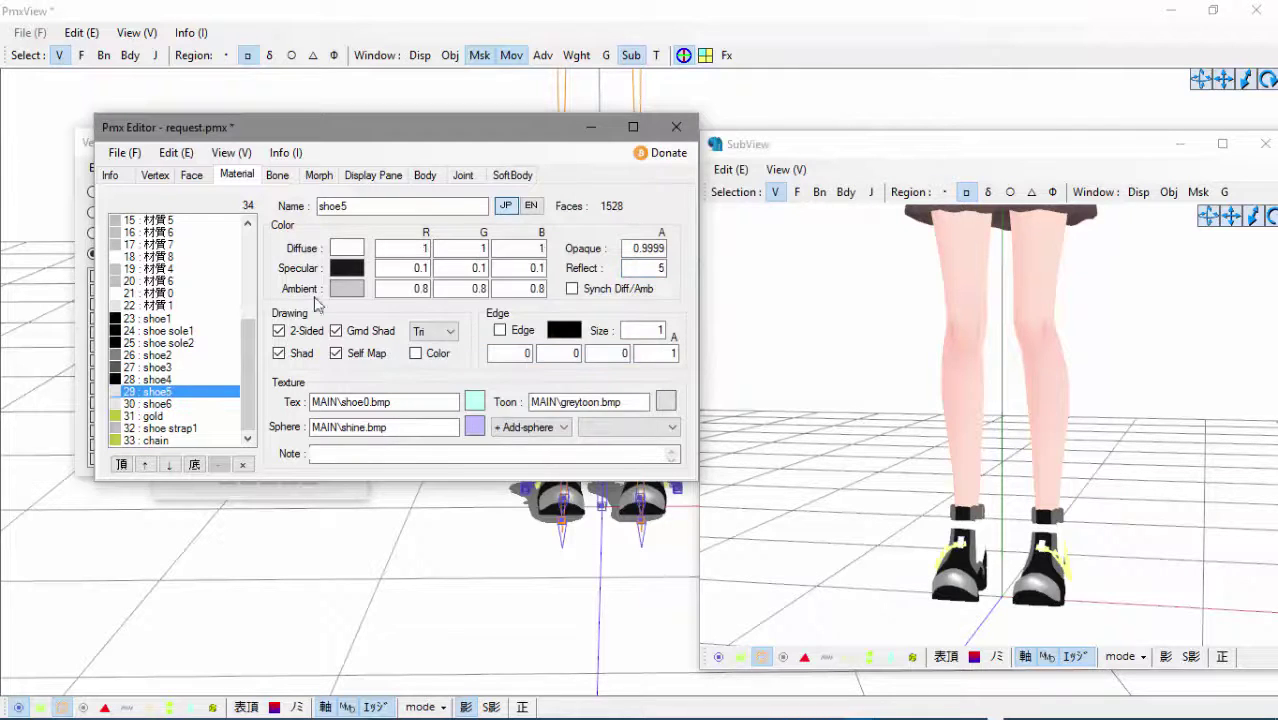
- Set the shoe5 material's ambient colour to black and go through its specular and diffuse colours
{"action": "left_click", "coordinate": [347, 289]}
{"action": "left_click", "coordinate": [444, 297]}
{"action": "left_click", "coordinate": [479, 430]}
{"action": "left_click", "coordinate": [347, 268]}
{"action": "left_click", "coordinate": [477, 428]}
{"action": "left_click", "coordinate": [350, 248]}
{"action": "left_click", "coordinate": [483, 428]}
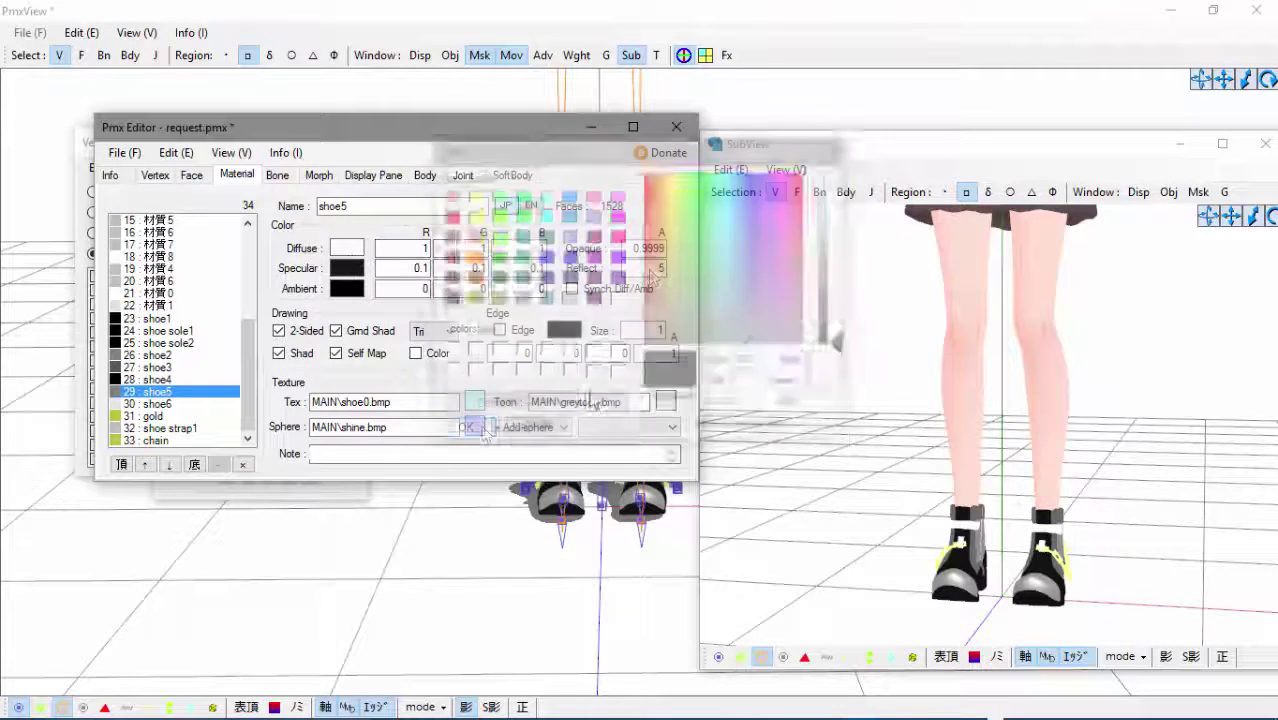
- Set the shoe6 material's ambient and specular colours to black and check its diffuse colour
{"action": "left_click", "coordinate": [350, 292]}
{"action": "left_click", "coordinate": [445, 297]}
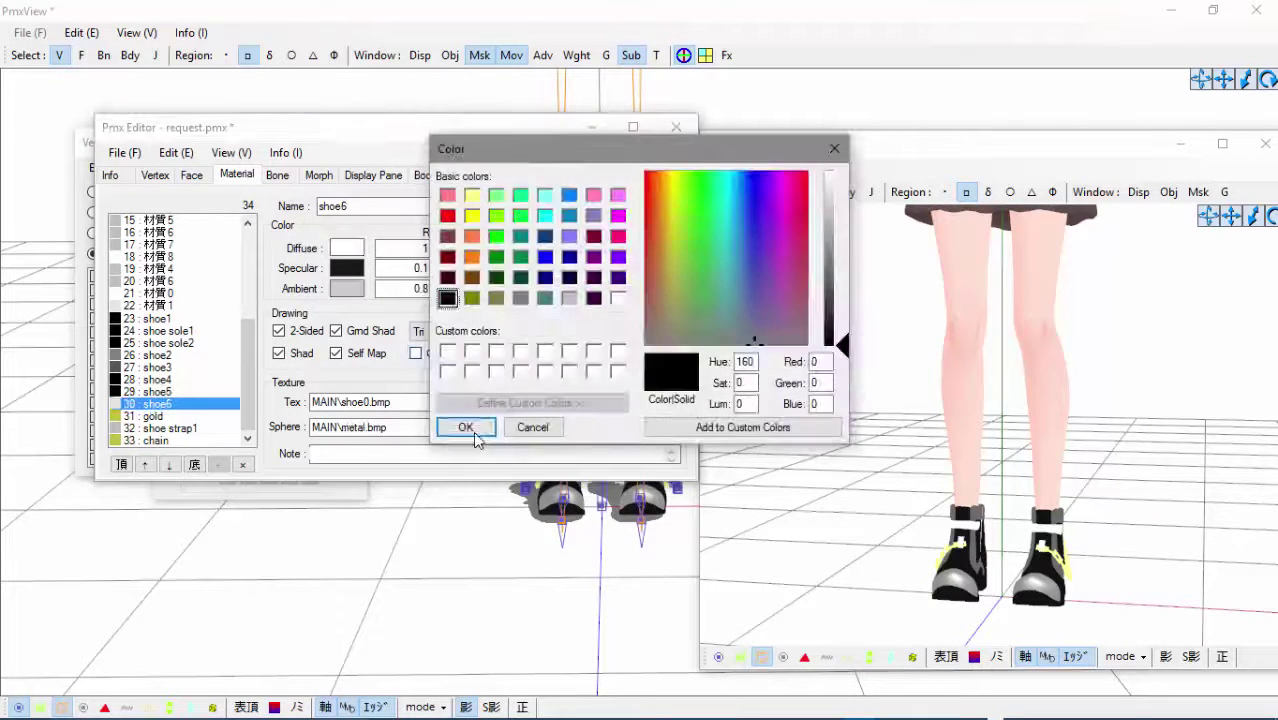
{"action": "left_click", "coordinate": [475, 430]}
{"action": "left_click", "coordinate": [352, 268]}
{"action": "left_click", "coordinate": [446, 297]}
{"action": "left_click", "coordinate": [475, 428]}
{"action": "left_click", "coordinate": [352, 248]}
{"action": "left_click", "coordinate": [478, 428]}
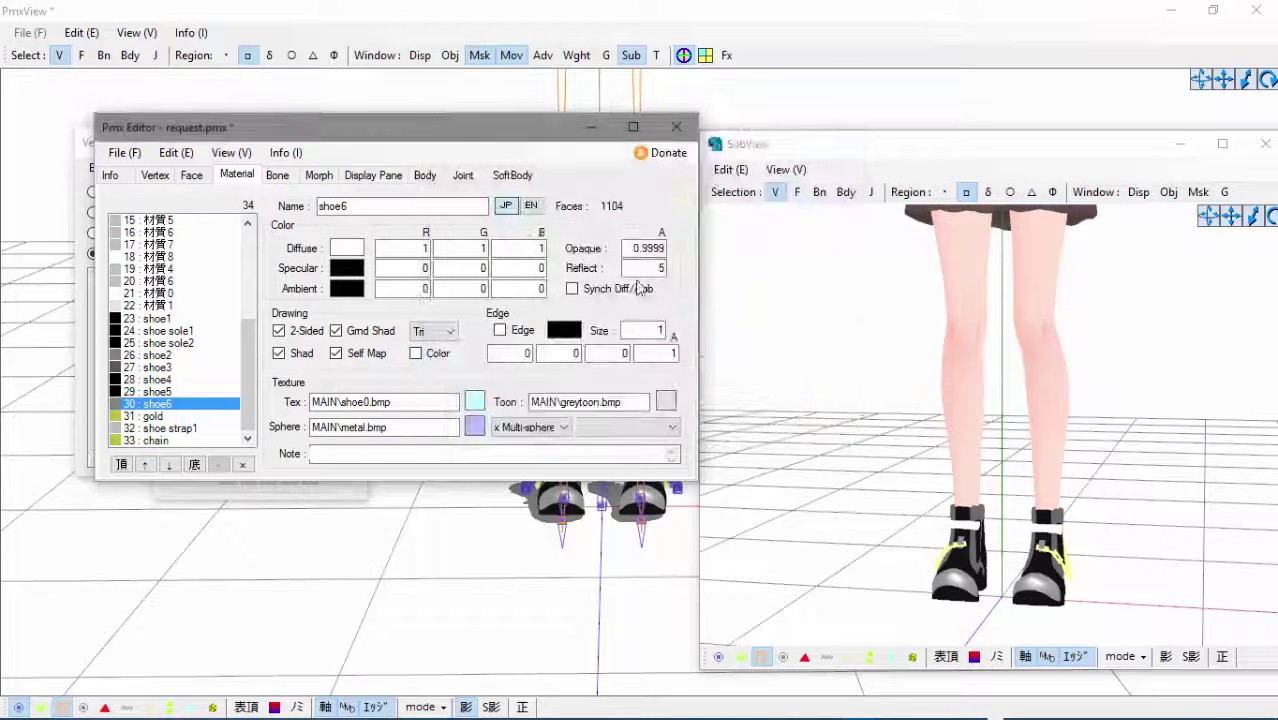
- Set the shoe strap1 material's ambient colour to black
{"action": "left_click", "coordinate": [353, 291]}
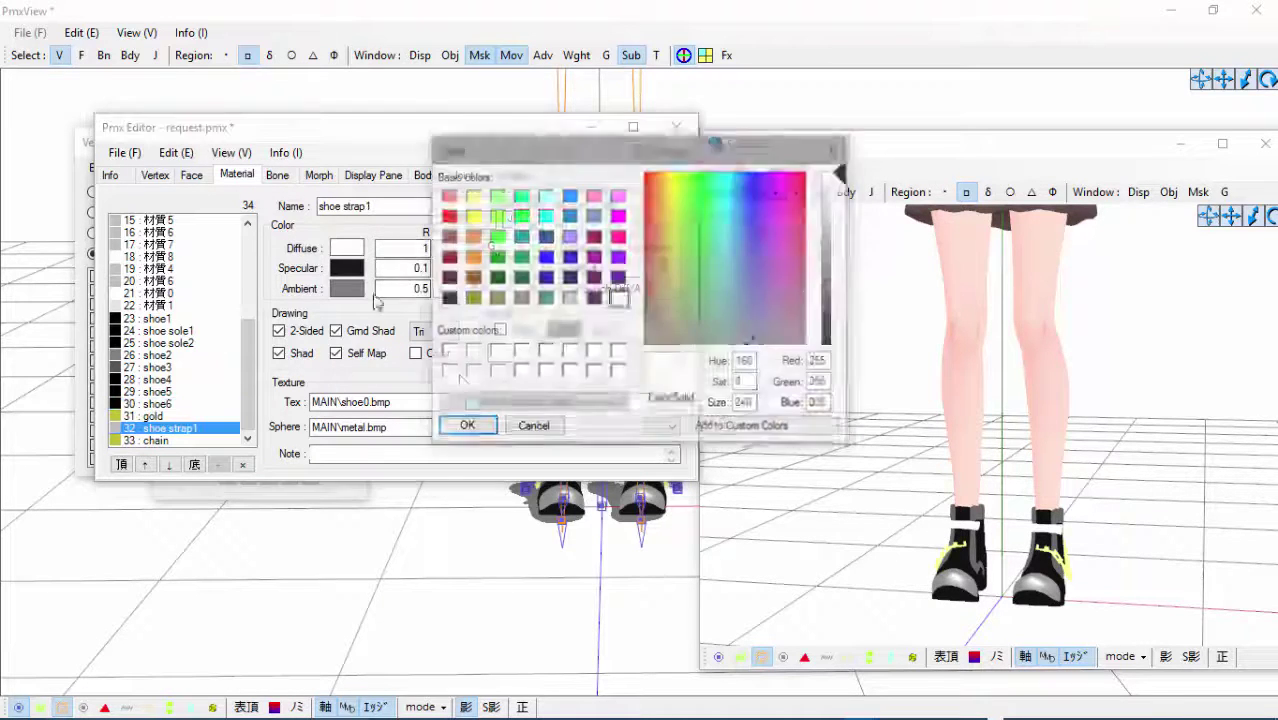
{"action": "left_click", "coordinate": [445, 297]}
{"action": "left_click", "coordinate": [467, 427]}
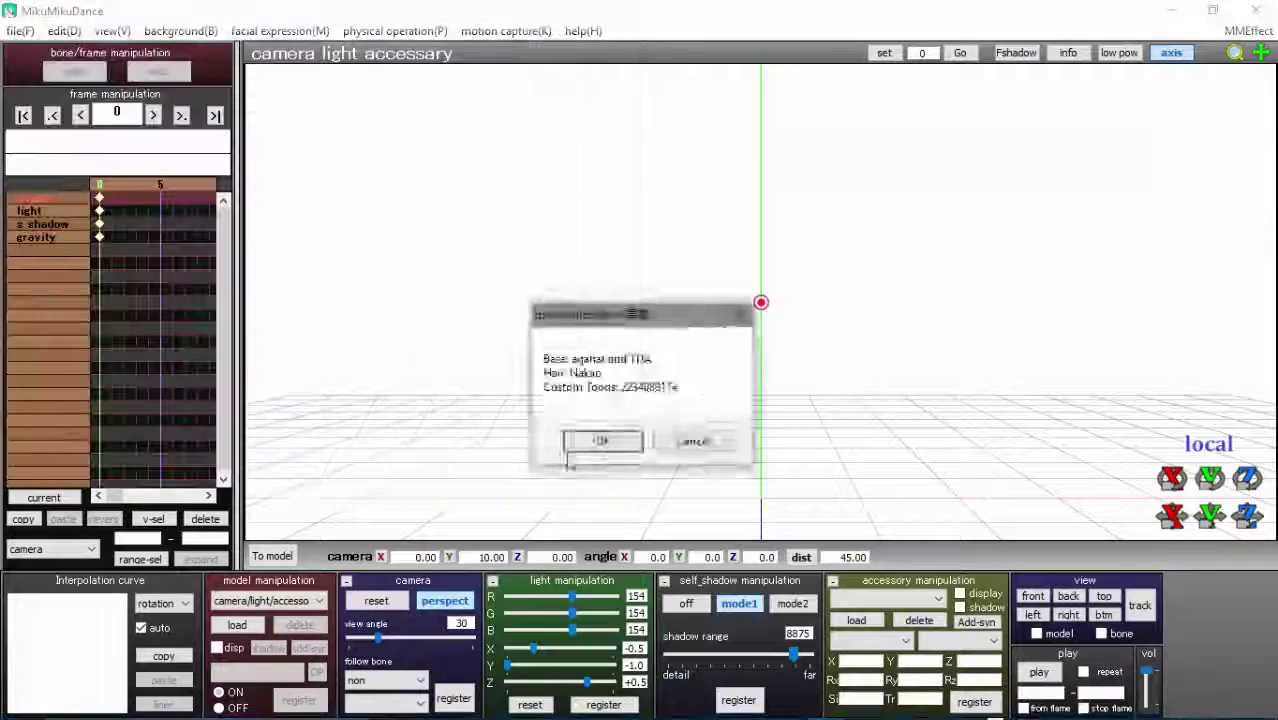
- Load the updated model in MikuMikuDance, hide its bones, and inspect the recoloured boots from the side
{"action": "key", "text": "Return"}
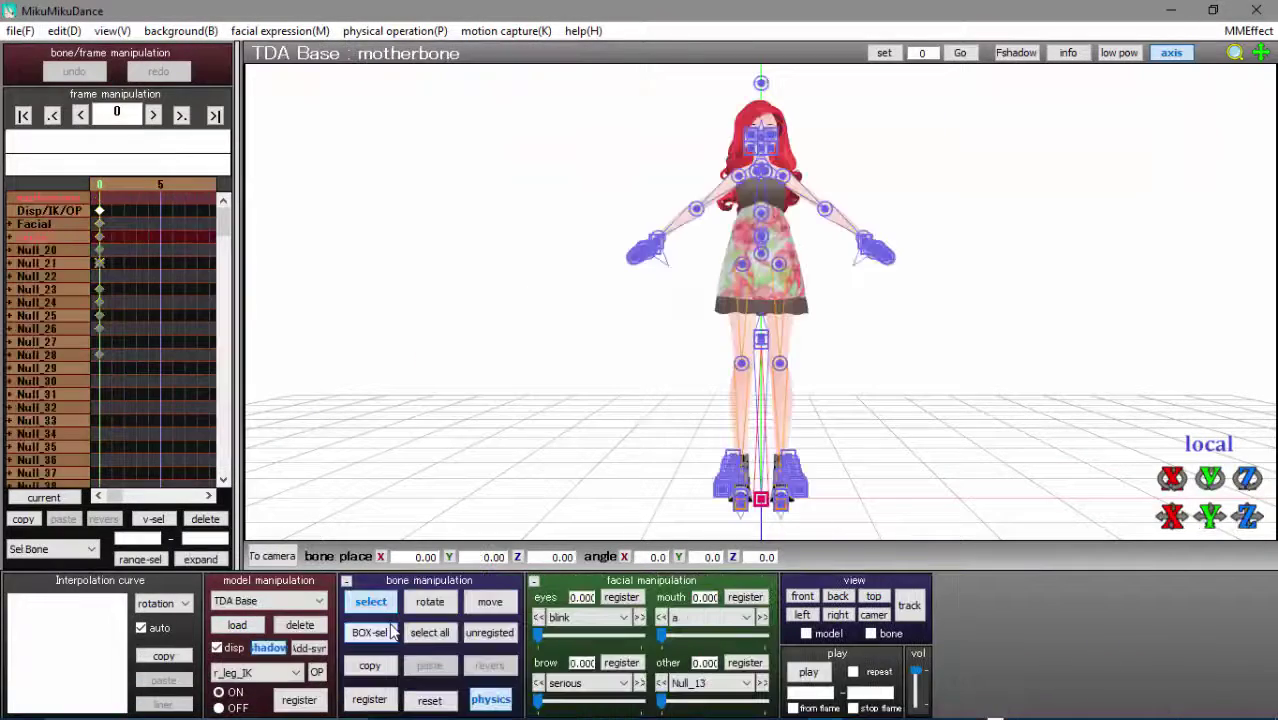
{"action": "left_click", "coordinate": [393, 609]}
{"action": "right_click_drag", "start_coordinate": [600, 440], "coordinate": [889, 409]}
{"action": "scroll", "coordinate": [673, 456], "scroll_direction": "up", "scroll_amount": 2}
{"action": "left_click", "coordinate": [802, 615]}
- Return to PmxView, select the vertices of both boots, and shift them along Y
{"action": "left_click", "coordinate": [862, 700]}
{"action": "left_click", "coordinate": [952, 615]}
{"action": "left_click_drag", "start_coordinate": [466, 345], "coordinate": [725, 594]}
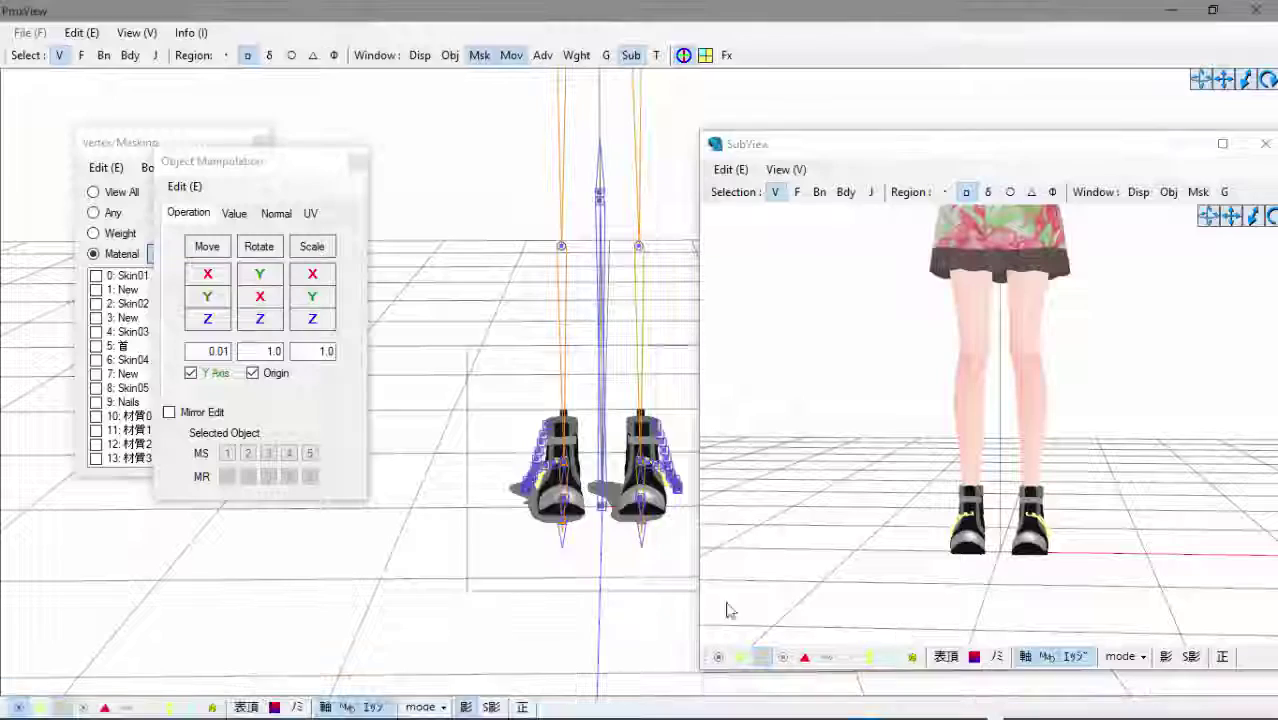
{"action": "left_click", "coordinate": [207, 297]}
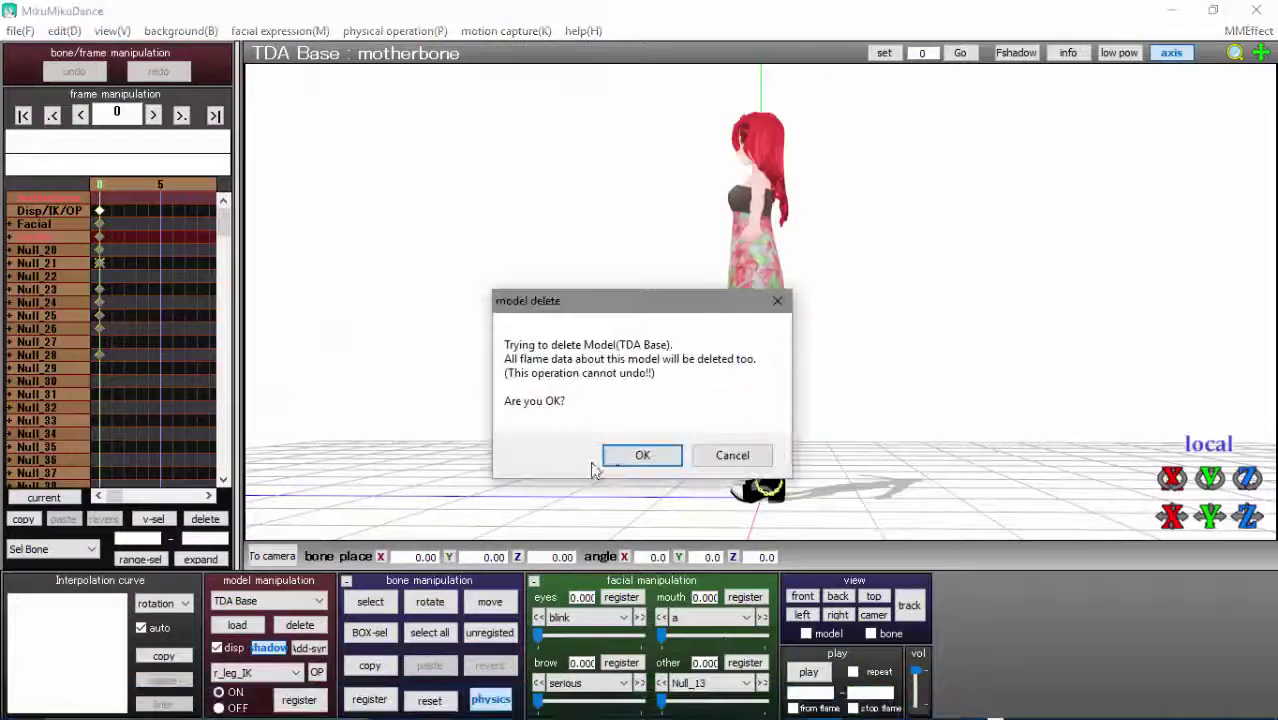
- Replace the model in MikuMikuDance with the updated version, load motion data onto it, and play the motion
{"action": "left_click", "coordinate": [642, 455]}
{"action": "left_click", "coordinate": [585, 439]}
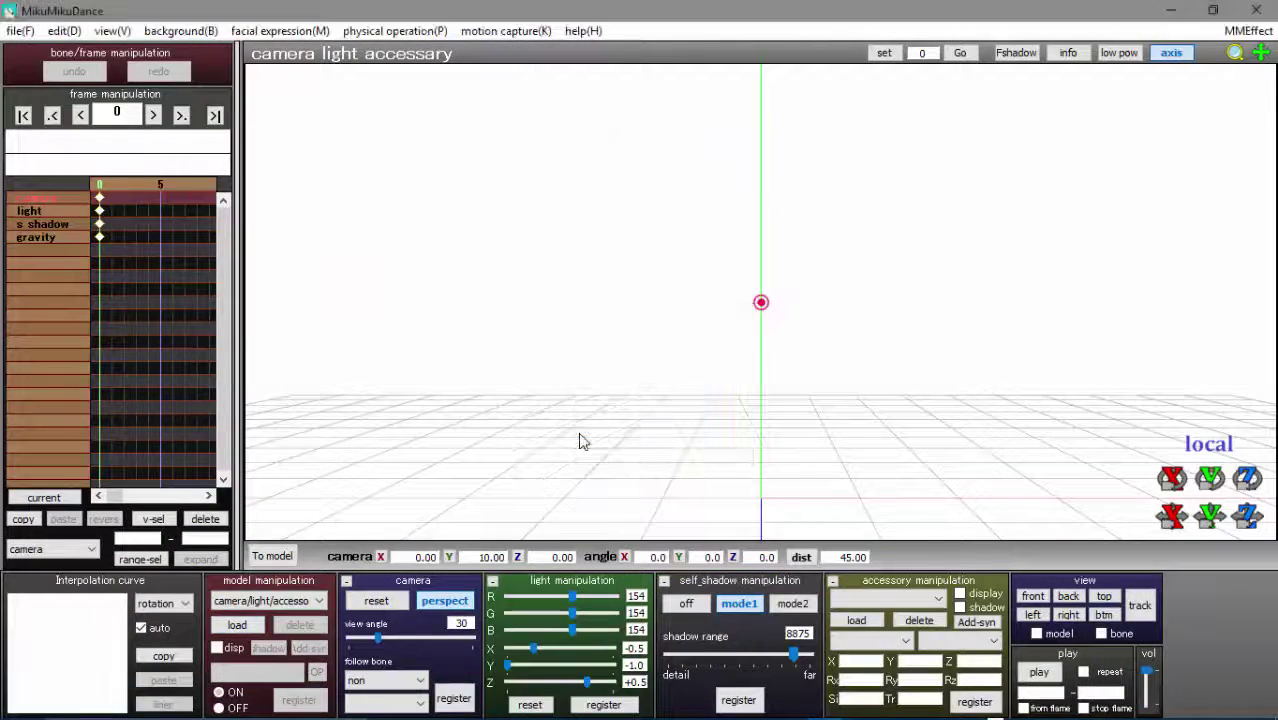
{"action": "left_click", "coordinate": [20, 31]}
{"action": "left_click", "coordinate": [66, 214]}
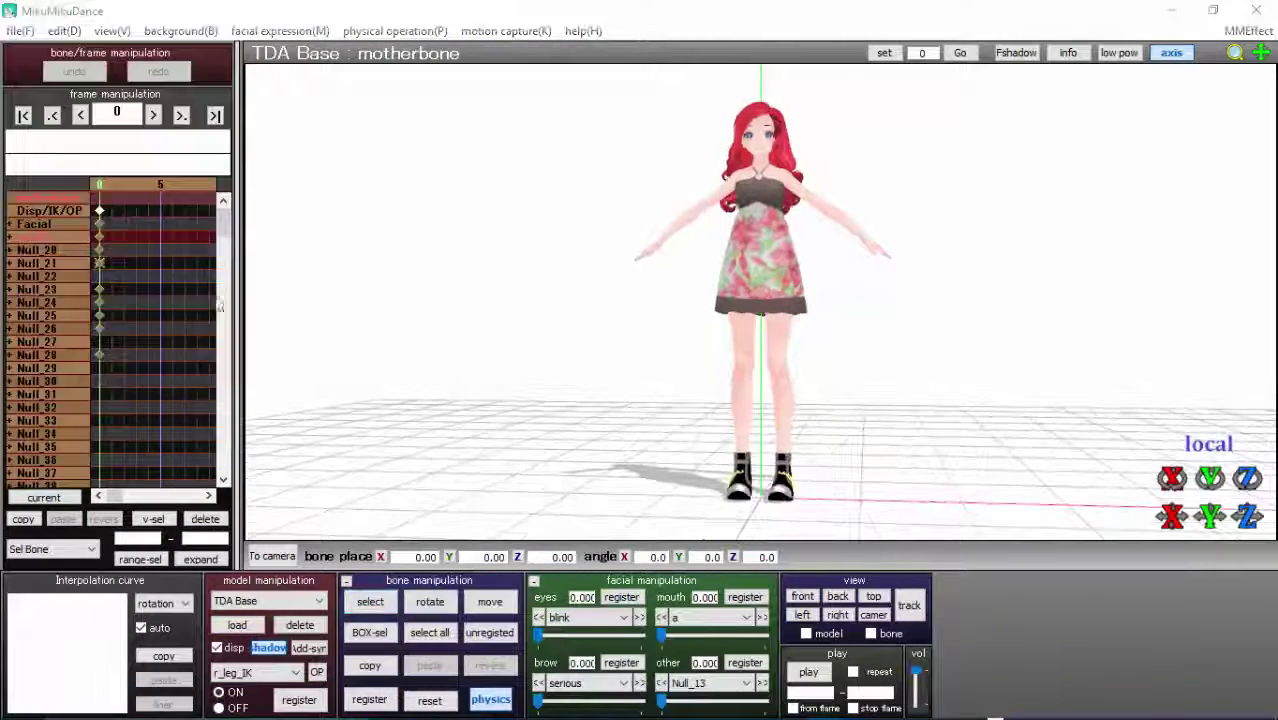
{"action": "double_click", "coordinate": [578, 392]}
{"action": "left_click", "coordinate": [803, 675]}
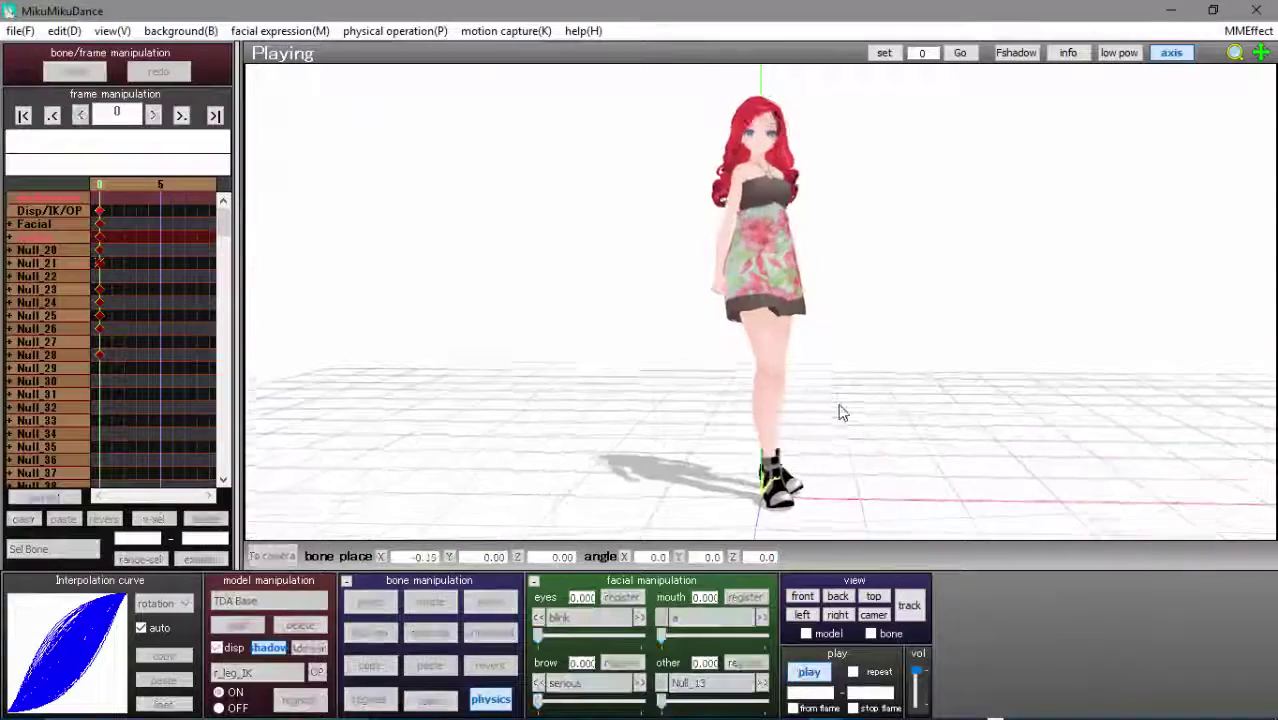